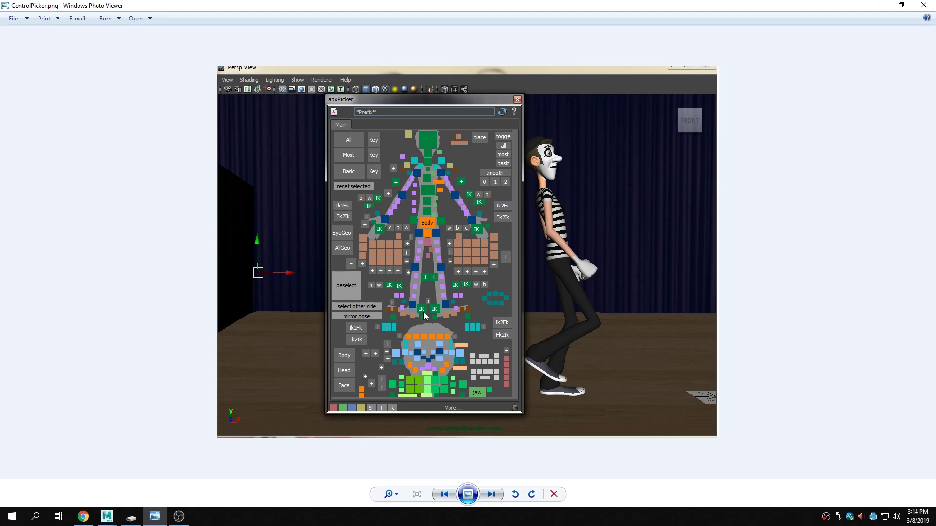
# - Compare the reference images of facial control interfaces on the Mery and Security Guard rigs
pyautogui.click(493, 495)
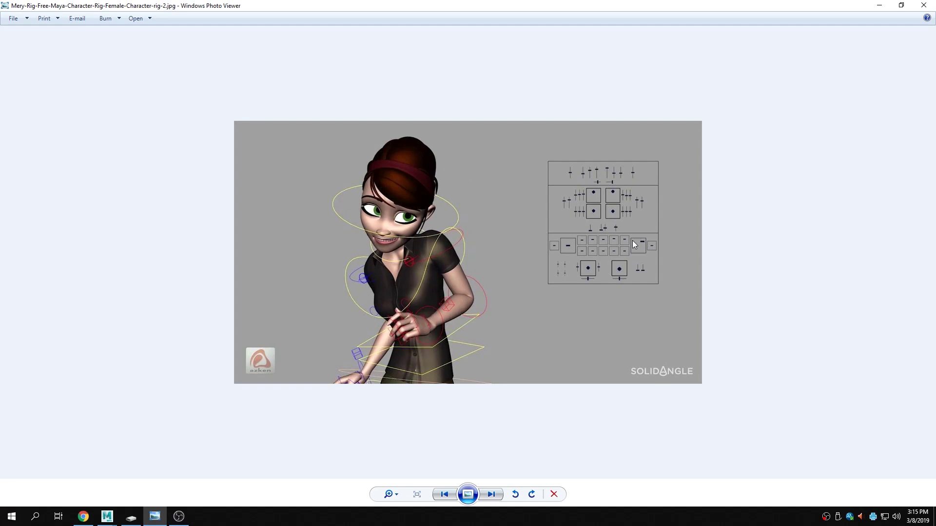
pyautogui.click(447, 499)
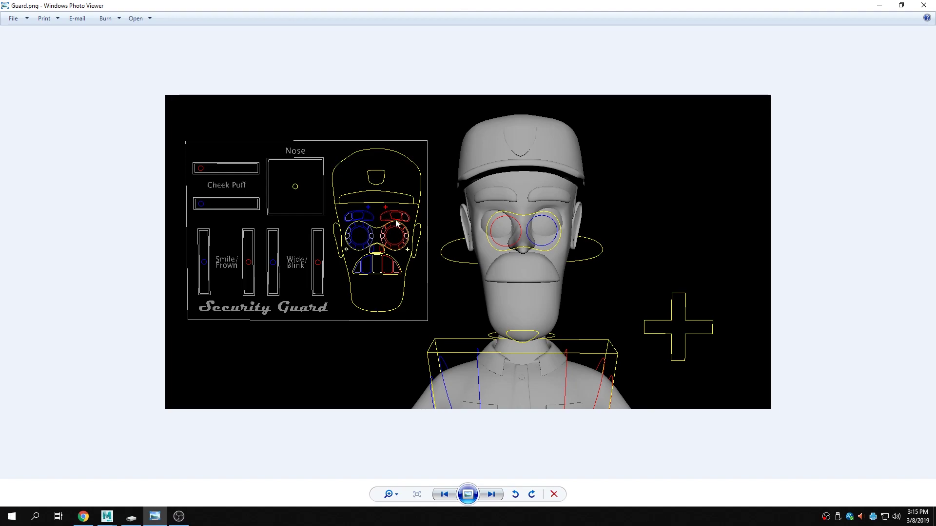
pyautogui.click(491, 494)
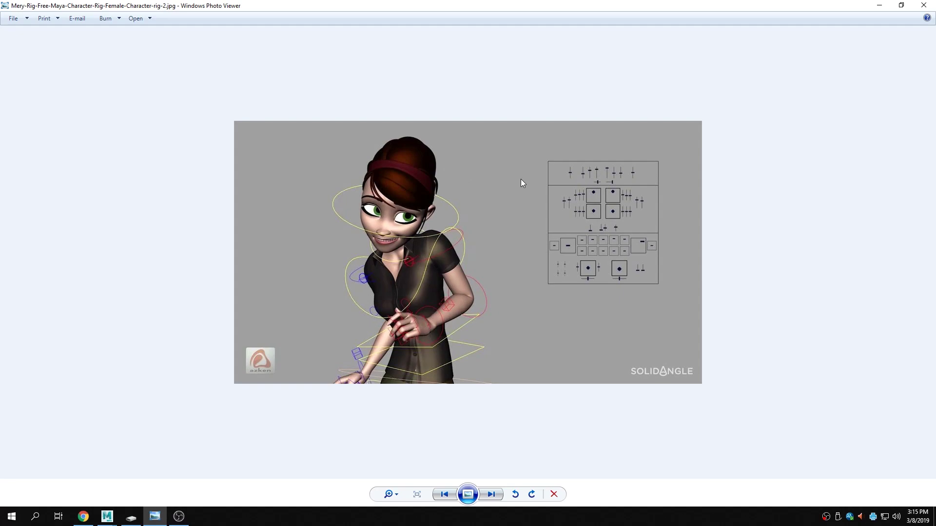
pyautogui.click(442, 494)
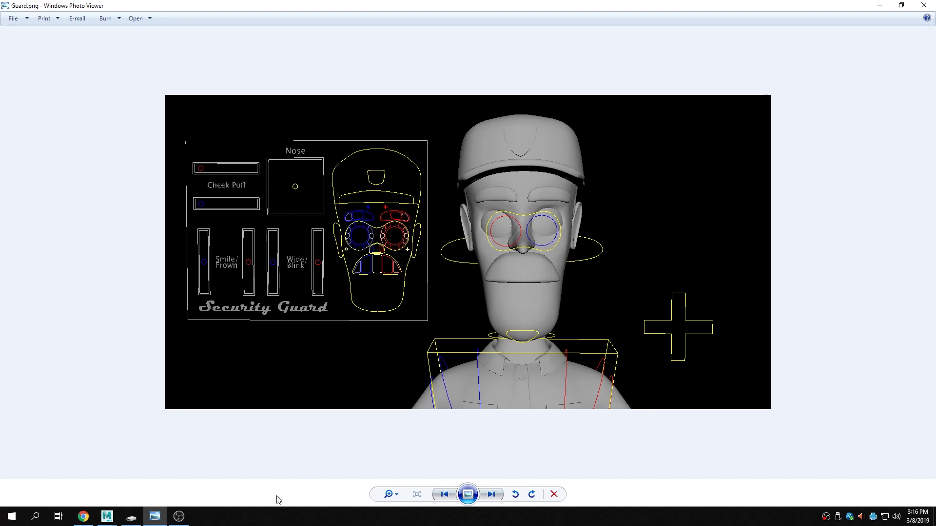
# - Switch to Maya and examine the duplicate blend shape bodies and their facial poses around the armoured warrior
pyautogui.click(116, 521)
pyautogui.click(151, 478)
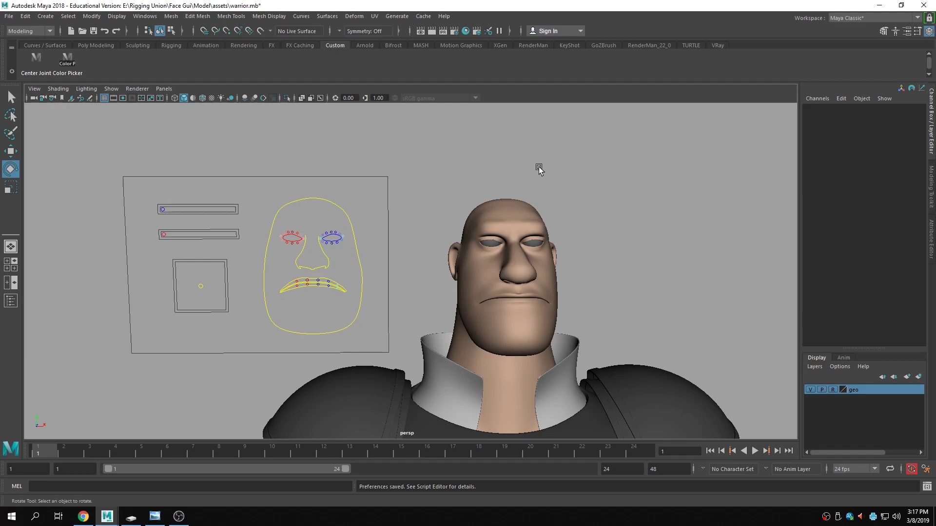
pyautogui.scroll(-10, 418, 234)
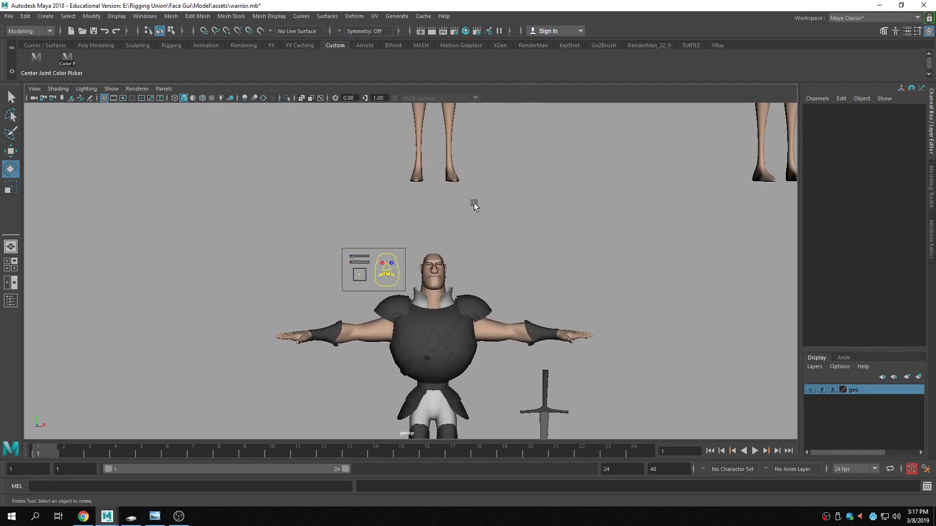
pyautogui.scroll(-7, 514, 169)
pyautogui.keyDown('alt'); pyautogui.moveTo(504, 163); pyautogui.dragTo(443, 266, button='middle'); pyautogui.keyUp('alt')
pyautogui.scroll(6, 463, 302)
pyautogui.keyDown('alt'); pyautogui.moveTo(464, 303); pyautogui.dragTo(400, 238, button='middle'); pyautogui.keyUp('alt')
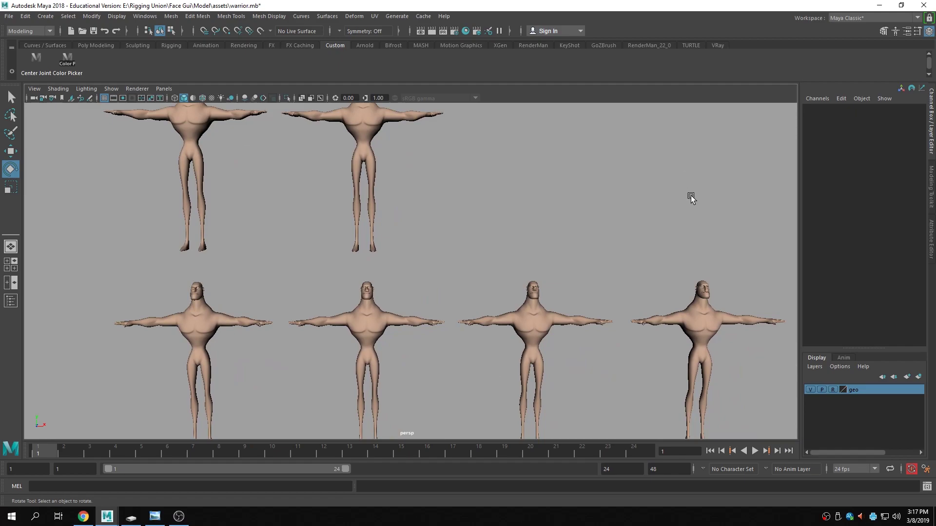
pyautogui.keyDown('alt'); pyautogui.moveTo(533, 189); pyautogui.dragTo(577, 269, button='middle'); pyautogui.keyUp('alt')
pyautogui.keyDown('alt'); pyautogui.moveTo(368, 117); pyautogui.dragTo(442, 190, button='middle'); pyautogui.keyUp('alt')
pyautogui.scroll(5, 462, 247)
pyautogui.scroll(3, 439, 189)
pyautogui.keyDown('alt'); pyautogui.moveTo(365, 196); pyautogui.dragTo(402, 236, button='middle'); pyautogui.keyUp('alt')
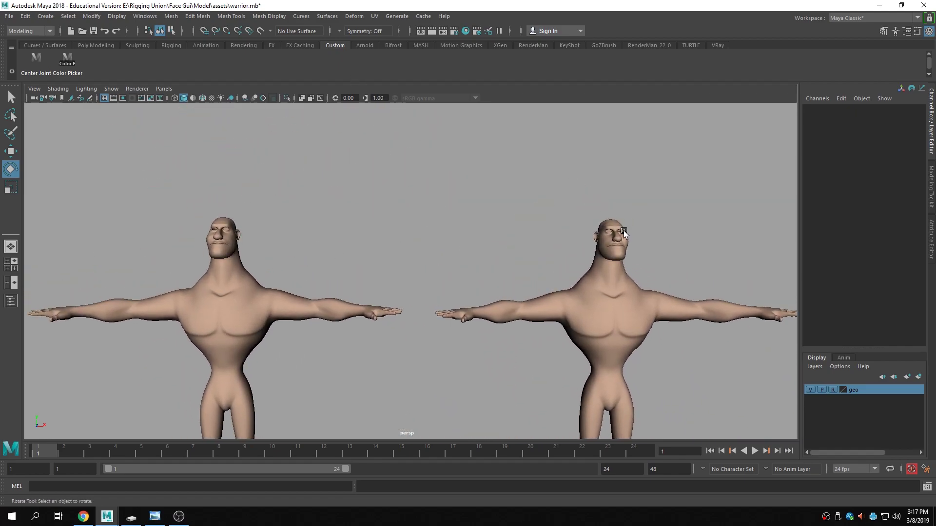
pyautogui.keyDown('alt'); pyautogui.moveTo(345, 304); pyautogui.dragTo(326, 132, button='middle'); pyautogui.keyUp('alt')
pyautogui.scroll(-4, 326, 131)
pyautogui.keyDown('alt'); pyautogui.moveTo(442, 288); pyautogui.dragTo(475, 119, button='middle'); pyautogui.keyUp('alt')
pyautogui.scroll(1, 474, 118)
pyautogui.scroll(2, 292, 273)
pyautogui.keyDown('alt'); pyautogui.moveTo(248, 271); pyautogui.dragTo(411, 273, button='middle'); pyautogui.keyUp('alt')
pyautogui.scroll(3, 441, 265)
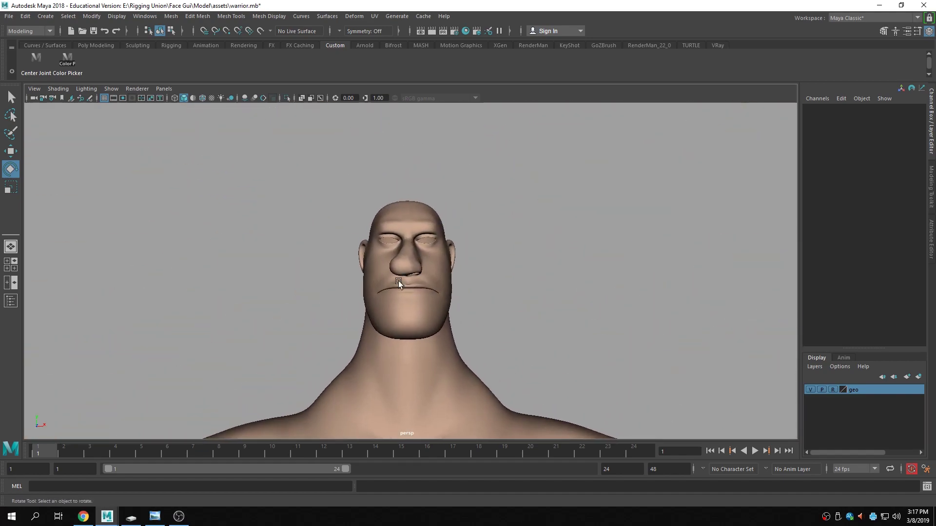
pyautogui.scroll(-1, 581, 275)
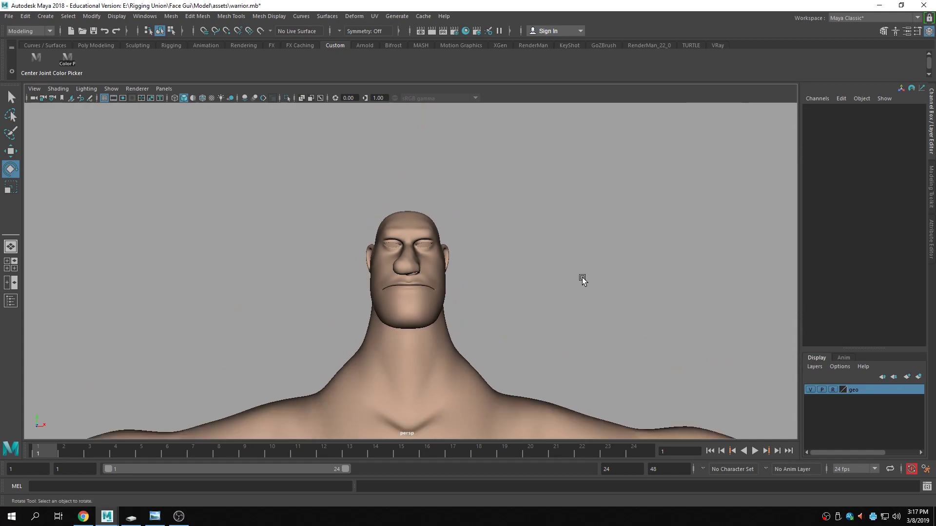
pyautogui.keyDown('alt'); pyautogui.moveTo(528, 254); pyautogui.dragTo(414, 255, button='middle'); pyautogui.keyUp('alt')
pyautogui.keyDown('alt'); pyautogui.moveTo(414, 254); pyautogui.dragTo(370, 293); pyautogui.keyUp('alt')
pyautogui.keyDown('alt'); pyautogui.moveTo(541, 247); pyautogui.dragTo(458, 226); pyautogui.keyUp('alt')
pyautogui.scroll(-4, 458, 226)
# - Make the geo layer selectable and show the face_blendshapes channels of the warrior's head mesh
pyautogui.keyDown('alt'); pyautogui.moveTo(106, 319); pyautogui.dragTo(372, 248, button='middle'); pyautogui.keyUp('alt')
pyautogui.scroll(10, 372, 248)
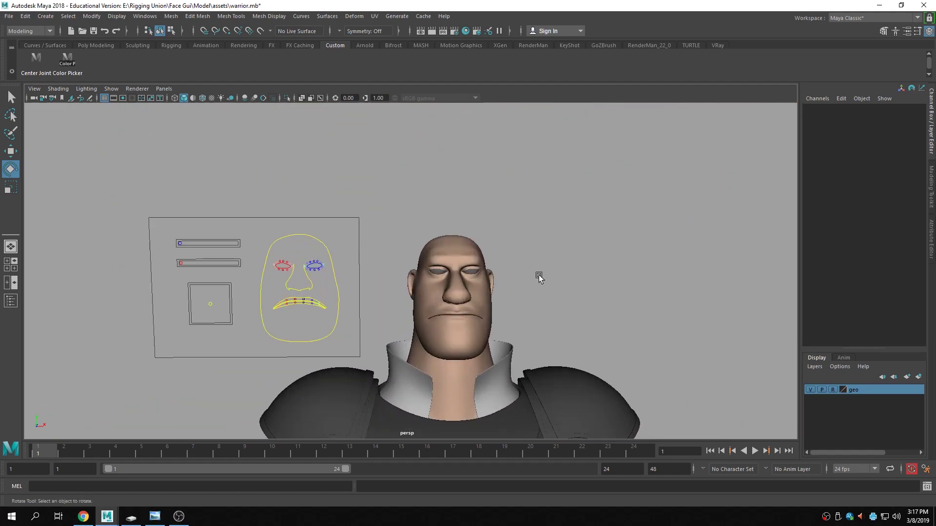
pyautogui.click(834, 390)
pyautogui.click(453, 301)
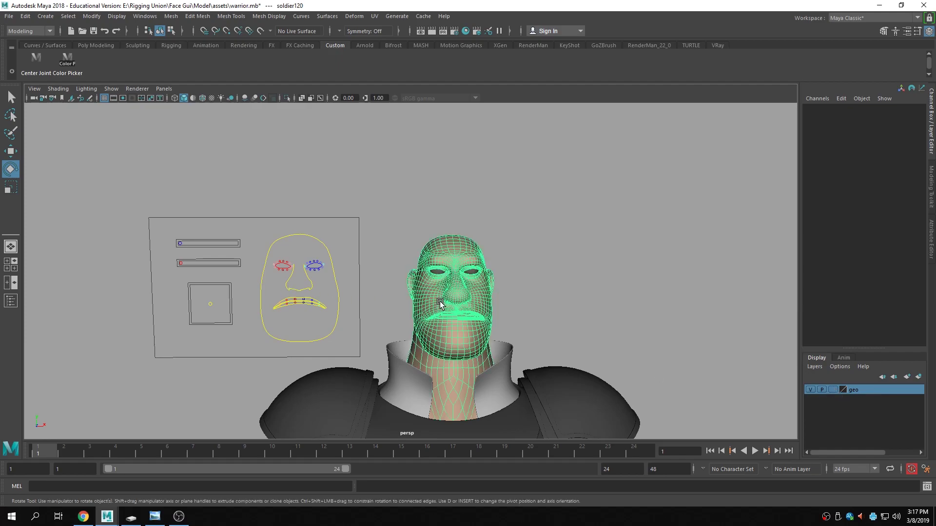
pyautogui.click(832, 226)
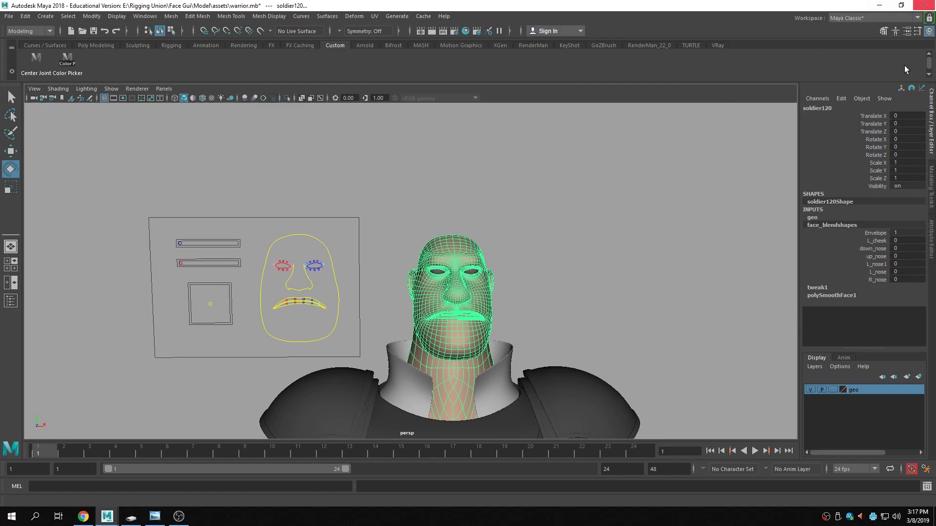
# - Open Set Driven Key for the Translate X of L_cheek_ctrl and load that control as the driver
pyautogui.click(843, 99)
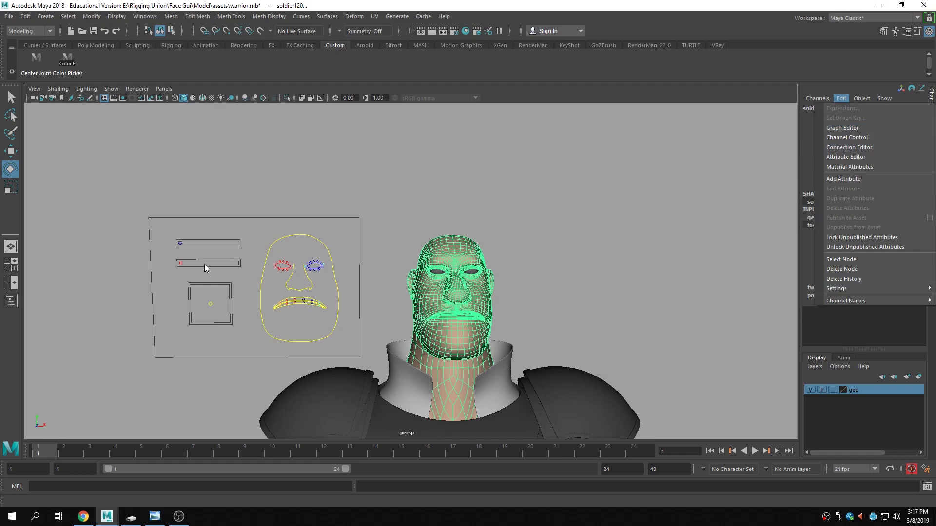
pyautogui.click(181, 244)
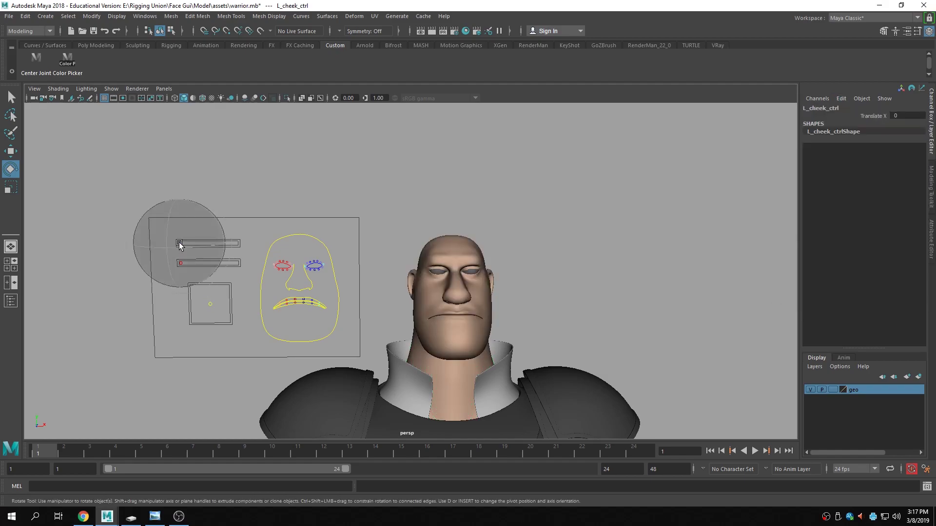
pyautogui.click(847, 99)
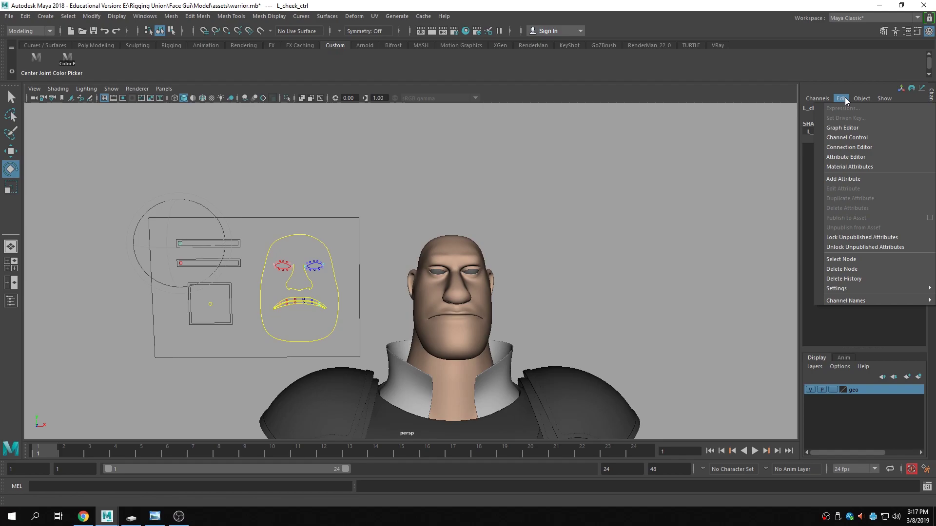
pyautogui.click(809, 117)
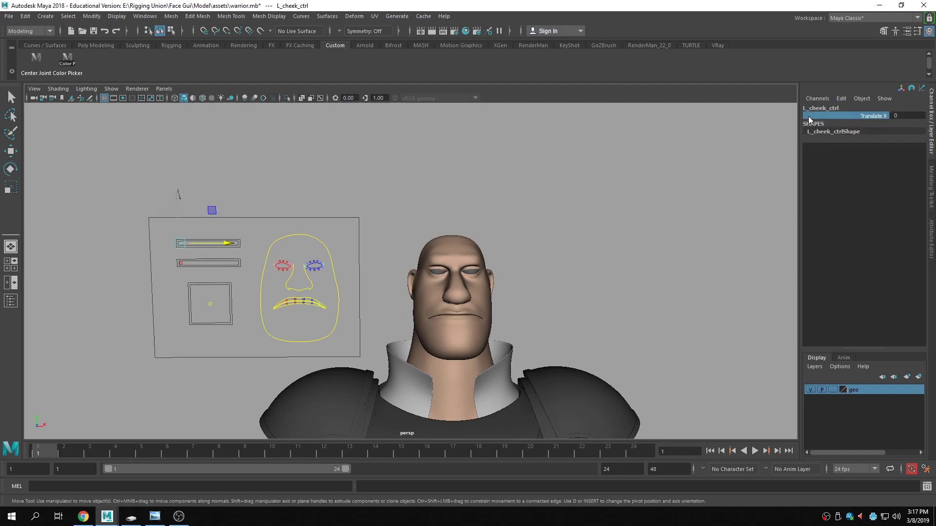
pyautogui.click(840, 98)
pyautogui.click(852, 122)
pyautogui.moveTo(585, 131); pyautogui.dragTo(257, 128)
pyautogui.click(475, 382)
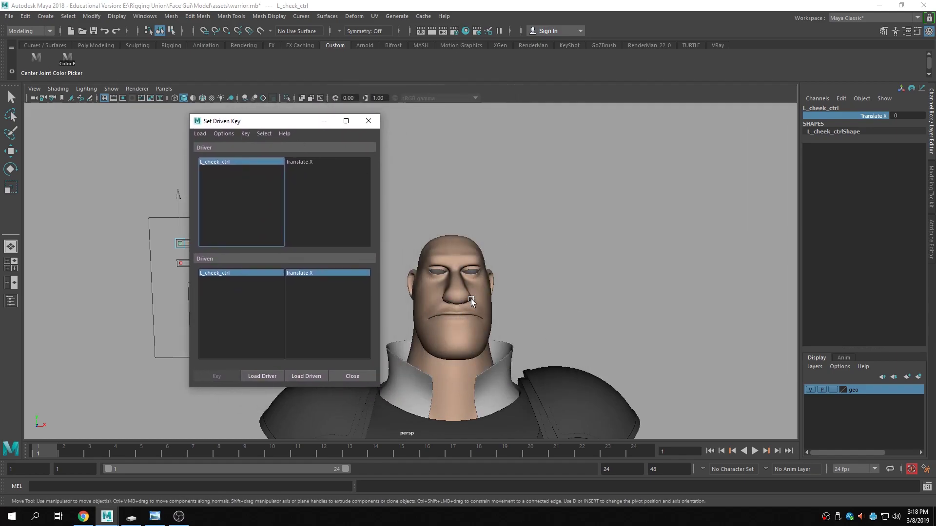
# - Load the head's face_blendshapes node as the driven object and move the Set Driven Key window clear of the face GUI
pyautogui.click(470, 303)
pyautogui.press('e')
pyautogui.click(829, 225)
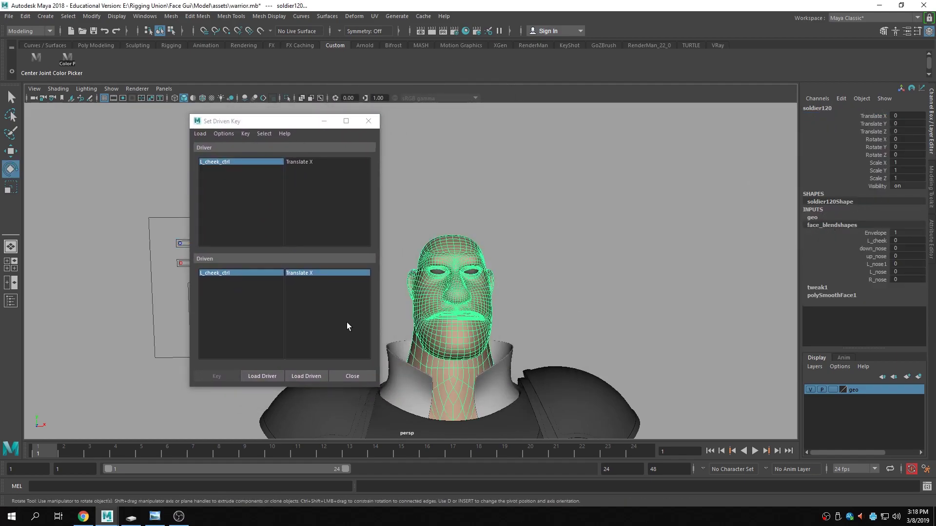
pyautogui.click(303, 376)
pyautogui.click(224, 273)
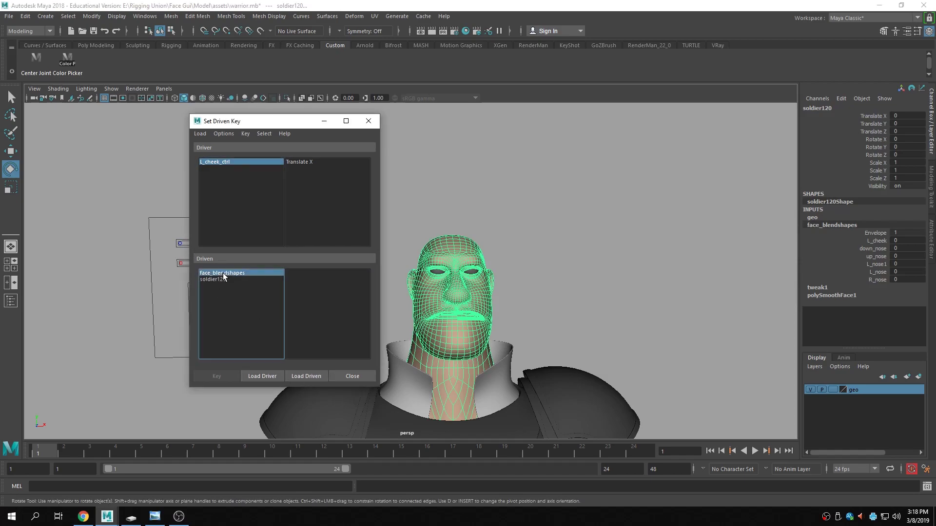
pyautogui.moveTo(273, 114); pyautogui.dragTo(536, 101)
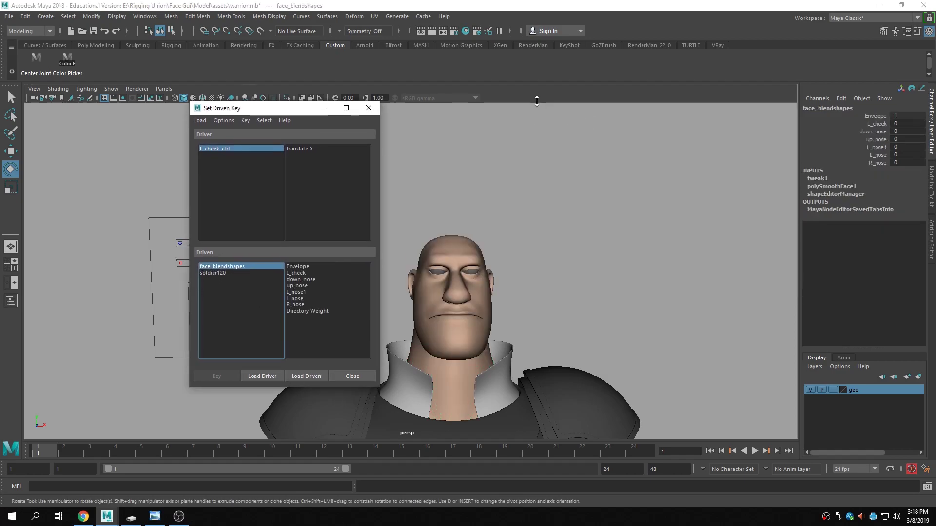
pyautogui.moveTo(250, 108); pyautogui.dragTo(595, 76)
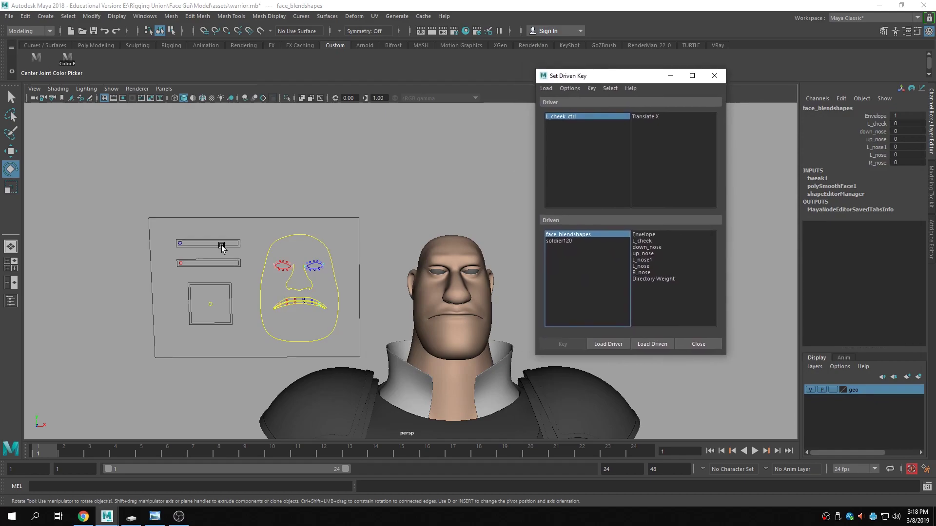
# - Test sliding L_cheek_ctrl along its slider in the face GUI, and undo the move
pyautogui.click(183, 263)
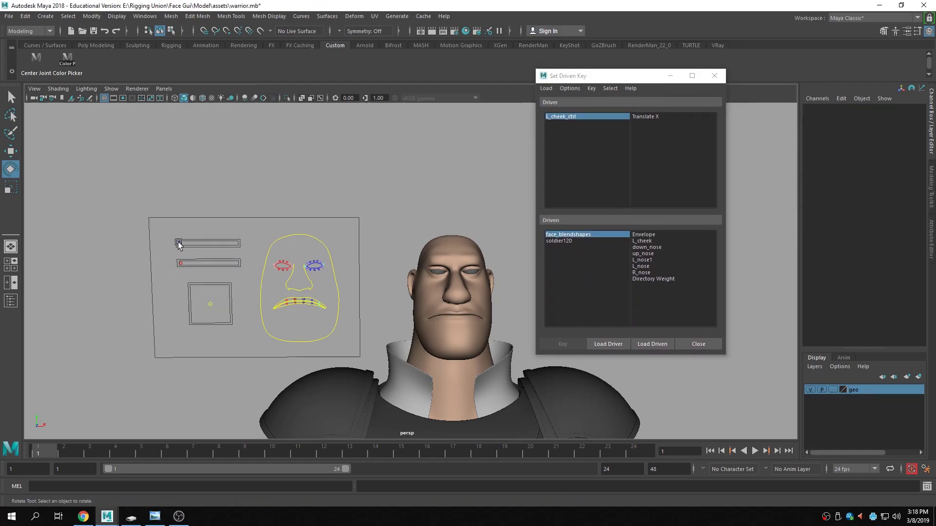
pyautogui.click(180, 244)
pyautogui.scroll(2, 202, 252)
pyautogui.keyDown('alt'); pyautogui.moveTo(174, 268); pyautogui.dragTo(372, 242, button='middle'); pyautogui.keyUp('alt')
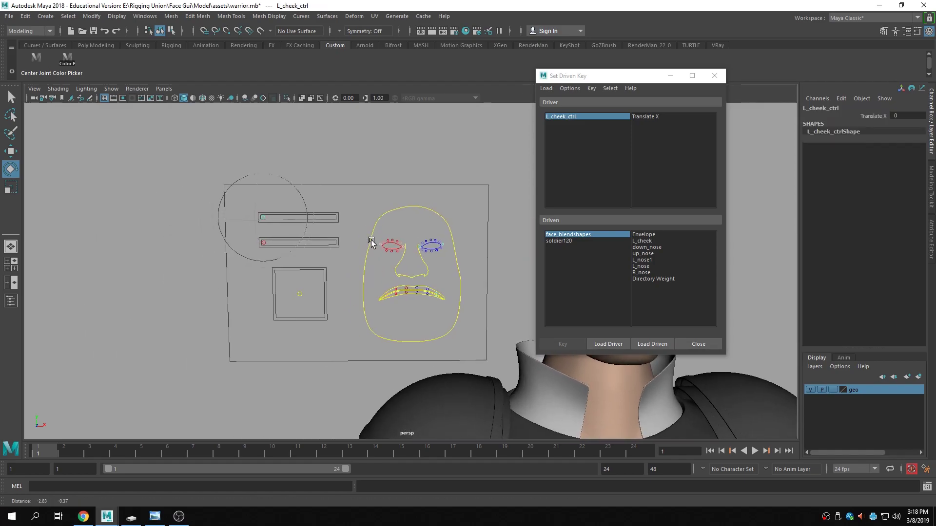
pyautogui.scroll(5, 323, 246)
pyautogui.keyDown('alt'); pyautogui.moveTo(249, 251); pyautogui.dragTo(272, 261, button='middle'); pyautogui.keyUp('alt')
pyautogui.keyDown('alt'); pyautogui.moveTo(272, 262); pyautogui.dragTo(390, 277, button='right'); pyautogui.keyUp('alt')
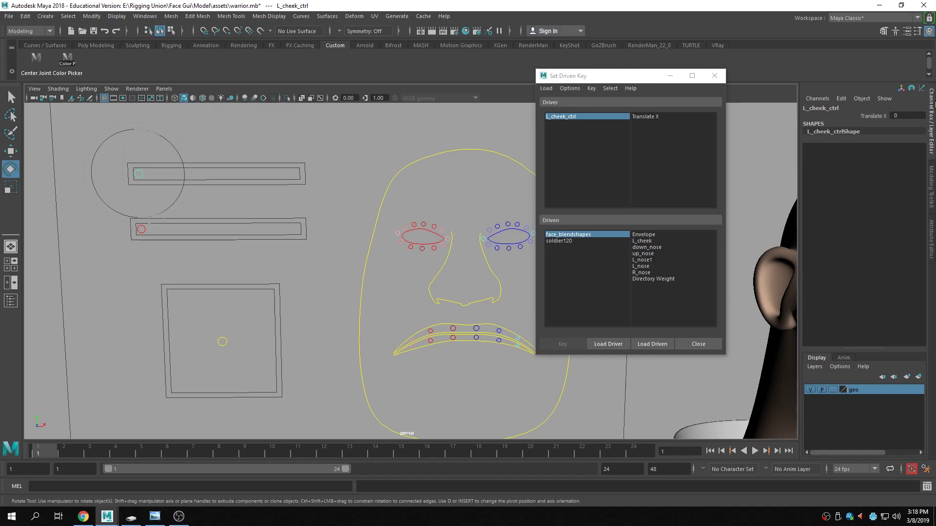
pyautogui.press('w')
pyautogui.moveTo(161, 174); pyautogui.dragTo(255, 176)
pyautogui.hotkey('ctrl', 'z')
# - Test moving nose_ctrl inside its square in the face GUI, and undo the move
pyautogui.click(220, 340)
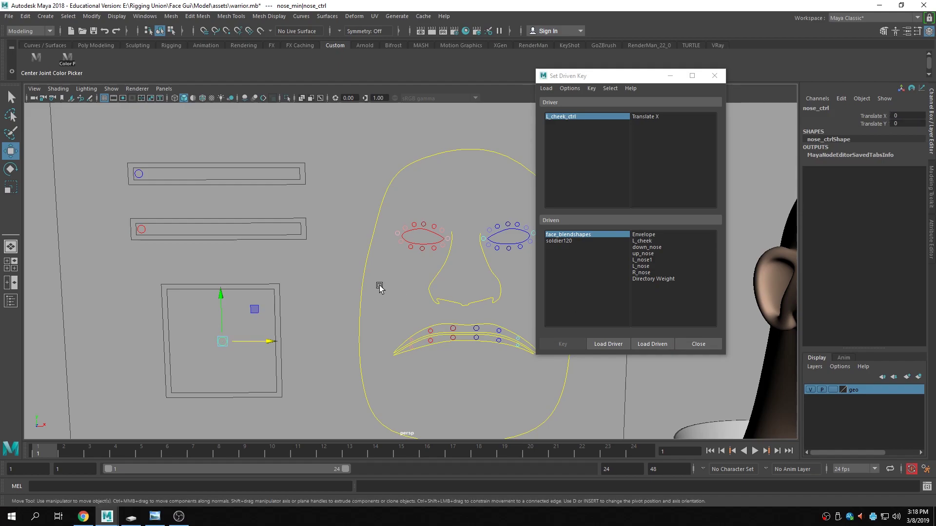
pyautogui.moveTo(222, 337); pyautogui.dragTo(243, 345)
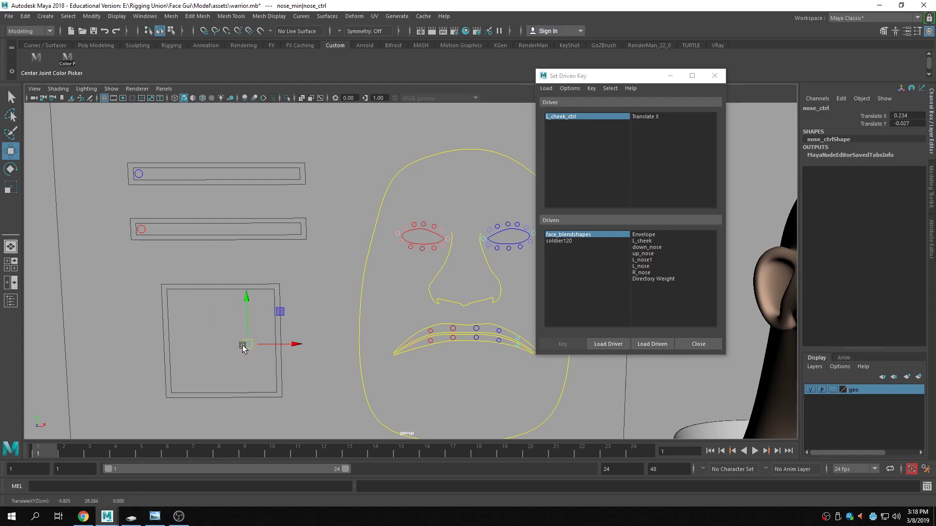
pyautogui.hotkey('ctrl', 'z')
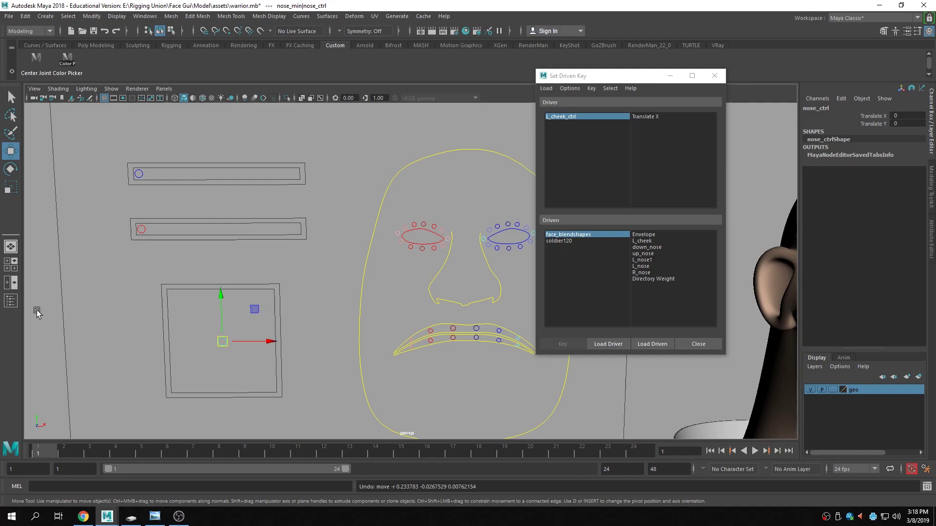
# - Set a driven key linking L_cheek_ctrl's Translate X at 0 to the L_cheek blend shape at 0
pyautogui.moveTo(629, 81); pyautogui.dragTo(692, 71)
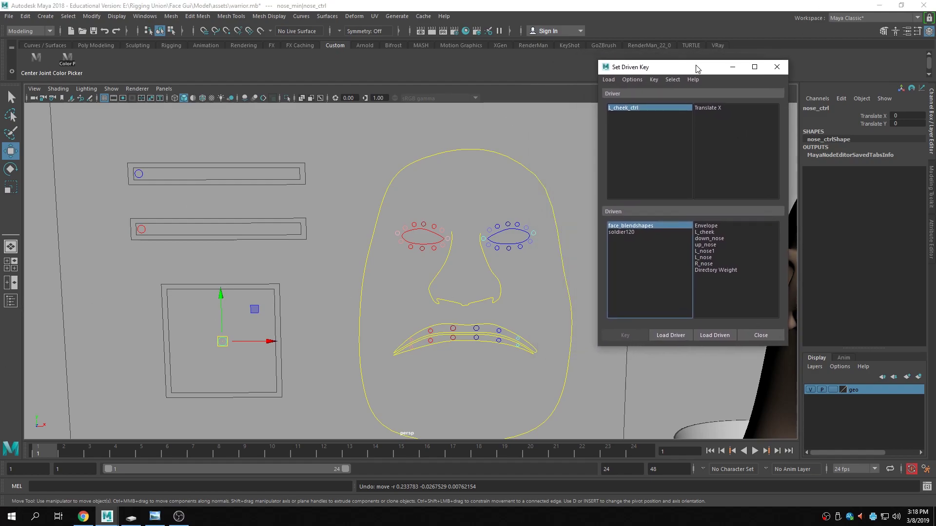
pyautogui.click(142, 172)
pyautogui.keyDown('alt'); pyautogui.moveTo(499, 239); pyautogui.dragTo(490, 265); pyautogui.keyUp('alt')
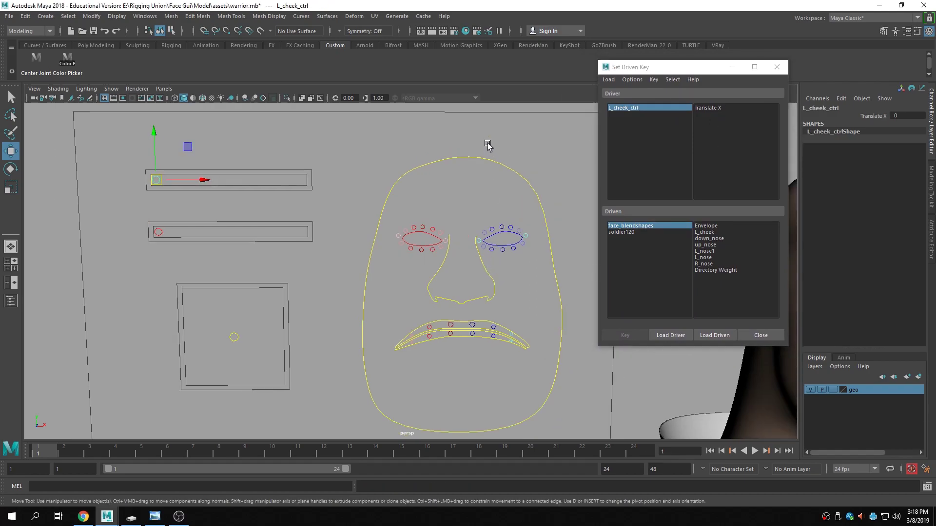
pyautogui.keyDown('alt'); pyautogui.moveTo(422, 193); pyautogui.dragTo(376, 209, button='middle'); pyautogui.keyUp('alt')
pyautogui.scroll(-5, 384, 211)
pyautogui.keyDown('alt'); pyautogui.moveTo(517, 233); pyautogui.dragTo(351, 211, button='middle'); pyautogui.keyUp('alt')
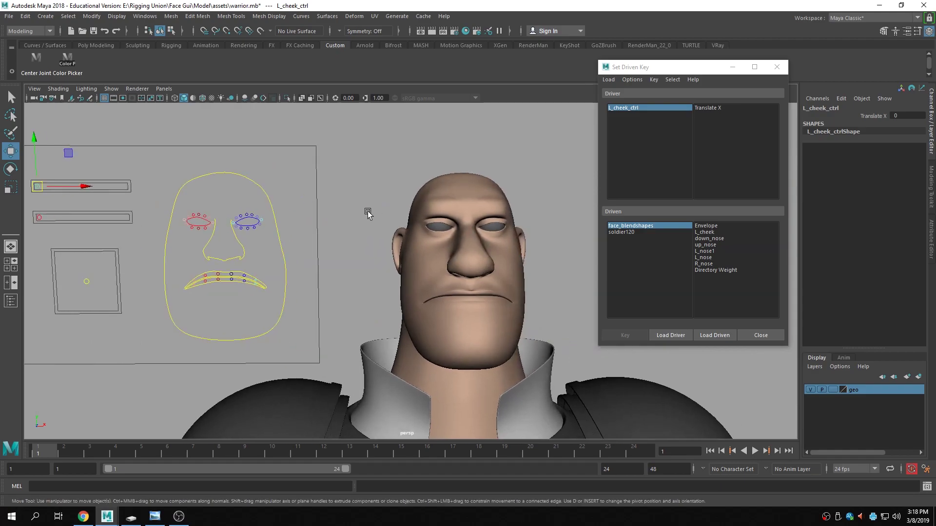
pyautogui.click(508, 253)
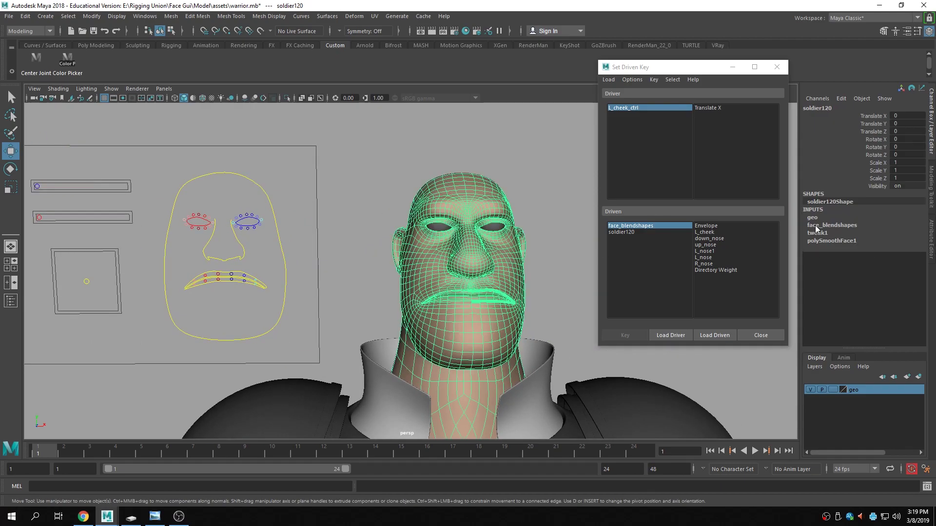
pyautogui.click(365, 136)
pyautogui.click(717, 107)
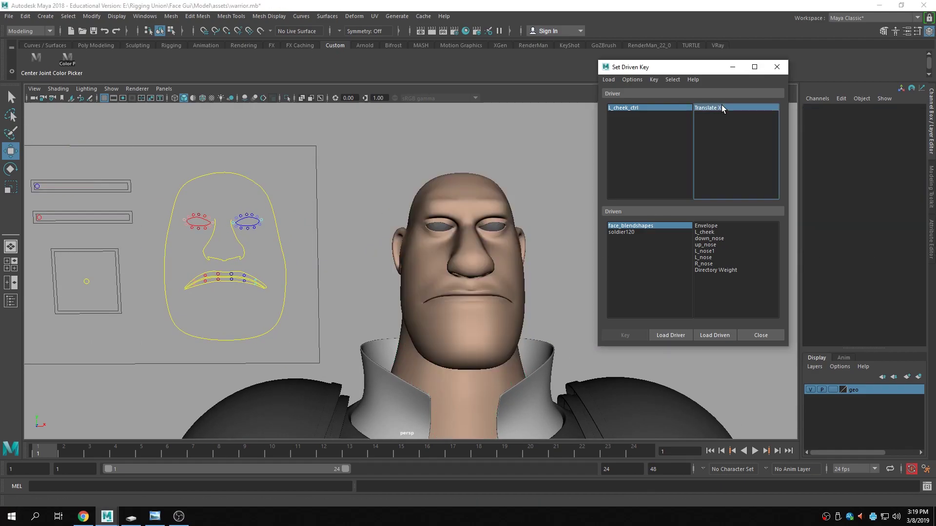
pyautogui.click(716, 232)
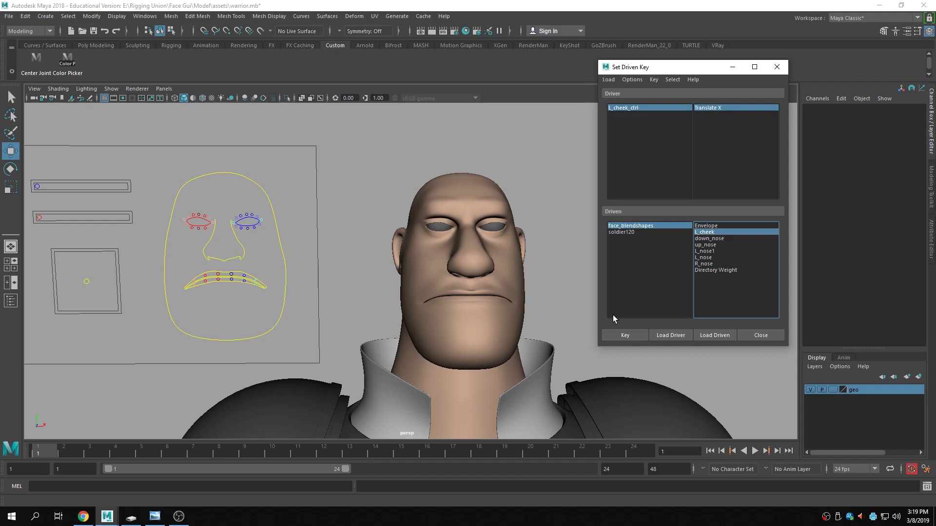
pyautogui.click(629, 334)
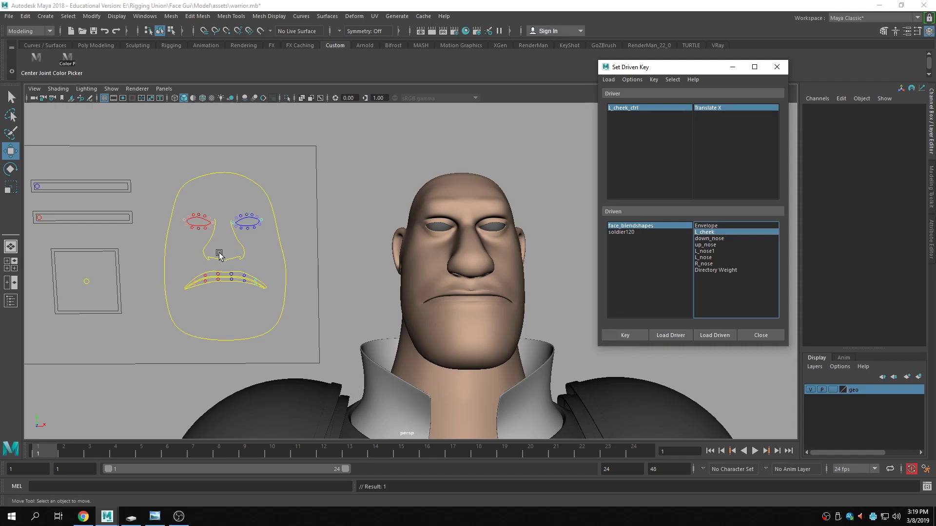
# - Slide L_cheek_ctrl to the far end of its slider and set its Translate X to 1.4
pyautogui.click(37, 186)
pyautogui.moveTo(49, 185); pyautogui.dragTo(142, 188)
pyautogui.doubleClick(912, 116)
pyautogui.press('BackSpace')
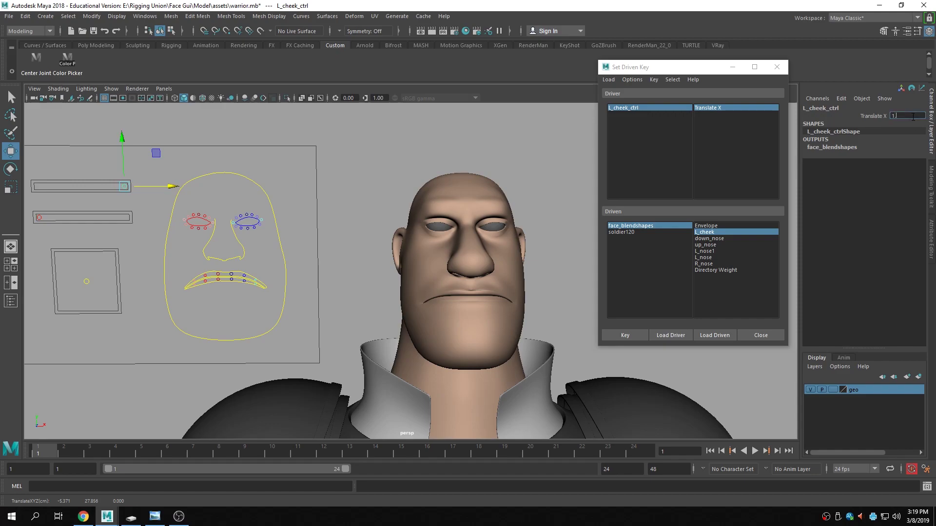
pyautogui.write('1.4')
pyautogui.press('Return')
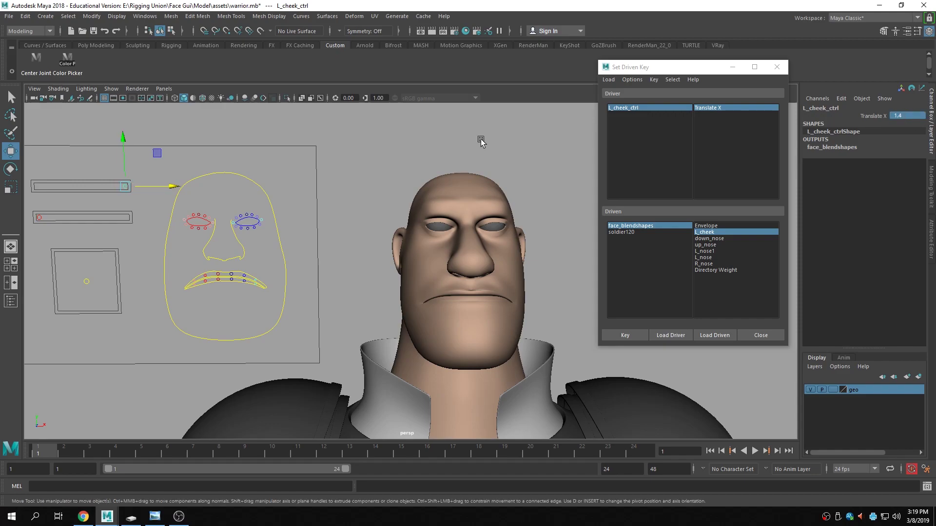
# - Set the L_cheek blend shape to 1 and key it against L_cheek_ctrl's Translate X at 1.4
pyautogui.click(664, 225)
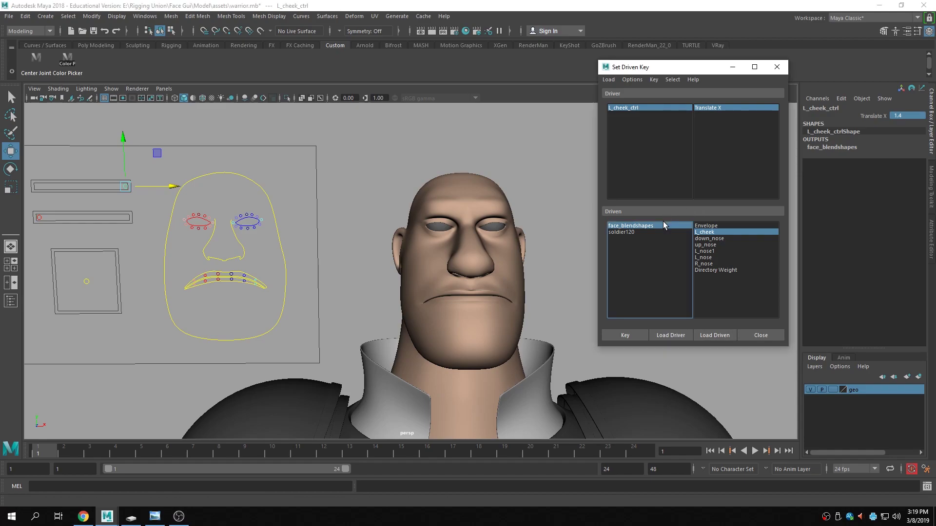
pyautogui.click(744, 232)
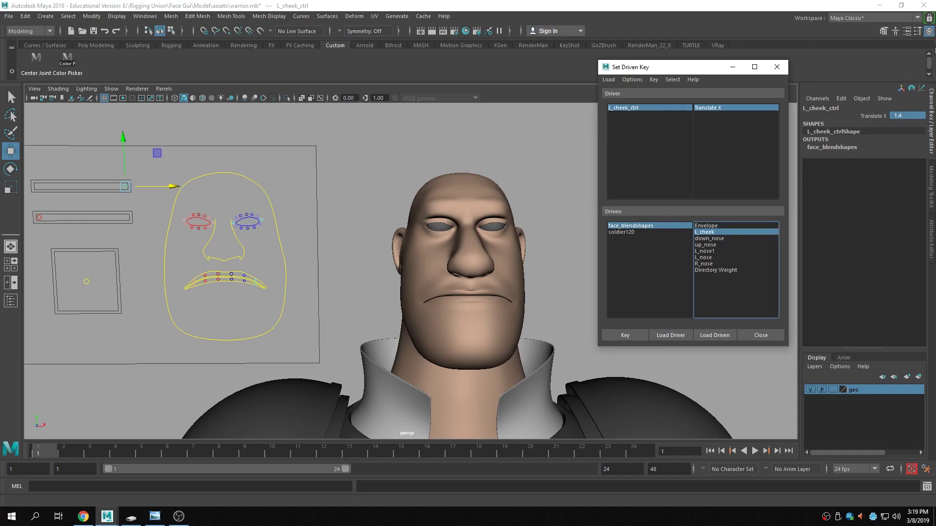
pyautogui.click(664, 226)
pyautogui.click(902, 123)
pyautogui.write('1')
pyautogui.press('Return')
pyautogui.click(641, 335)
# - Test the keyed left cheek by sliding L_cheek_ctrl back along its slider, and undo the move
pyautogui.click(126, 187)
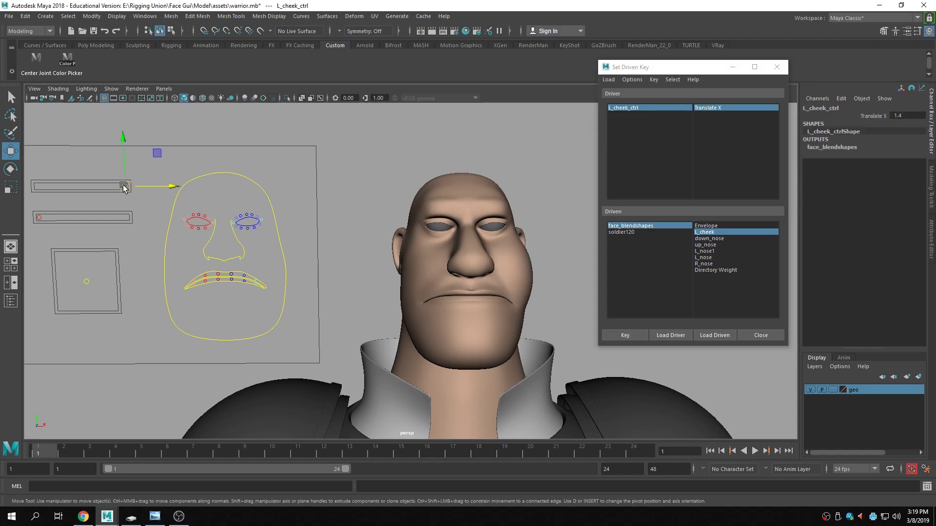
pyautogui.moveTo(140, 189); pyautogui.dragTo(95, 203)
pyautogui.hotkey('ctrl', 'z')
# - Reset L_cheek_ctrl's Translate X to 0
pyautogui.click(902, 115)
pyautogui.write('0')
pyautogui.press('Return')
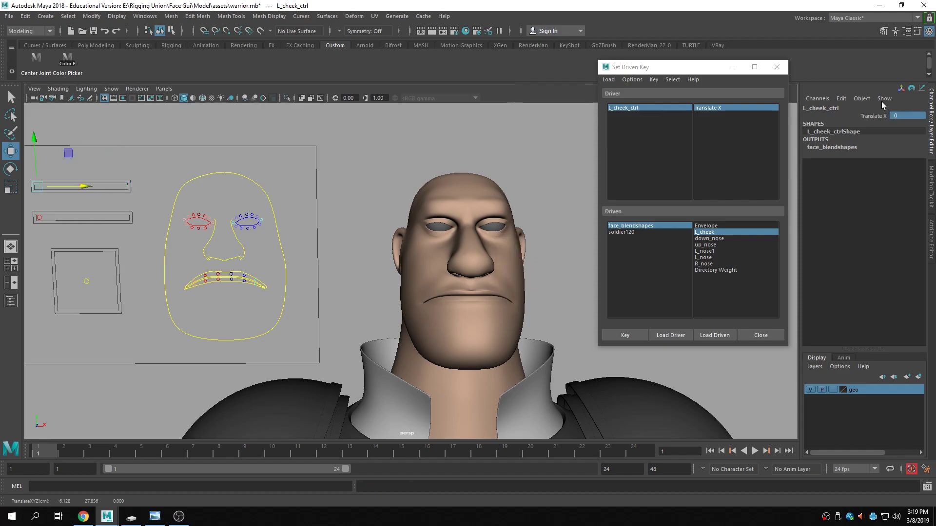
# - Load R_cheek_ctrl as the driver and choose its Translate X as the driving attribute
pyautogui.keyDown('alt'); pyautogui.moveTo(98, 207); pyautogui.dragTo(152, 209, button='middle'); pyautogui.keyUp('alt')
pyautogui.click(95, 218)
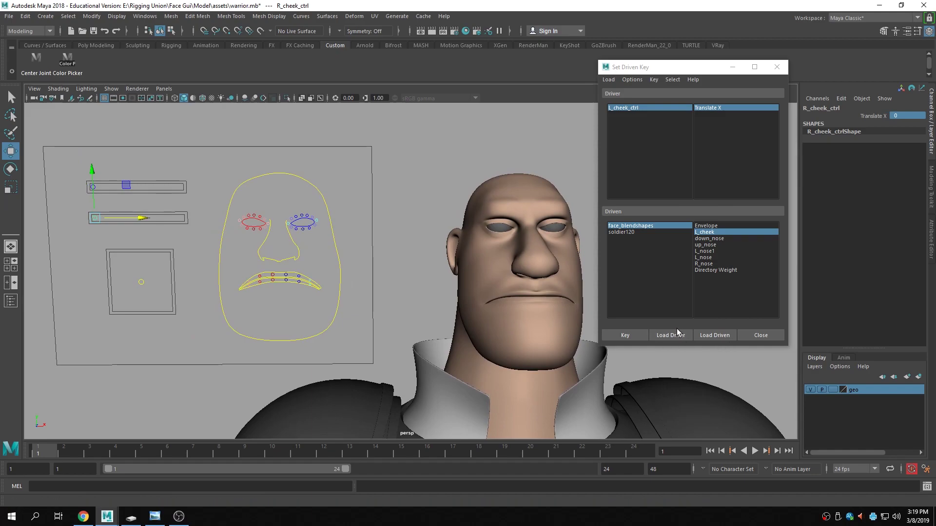
pyautogui.click(688, 336)
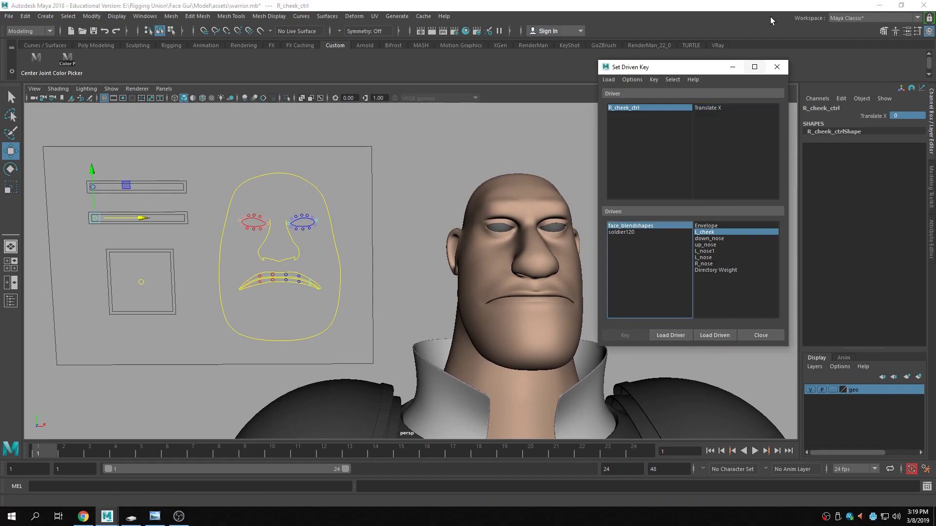
pyautogui.click(724, 108)
pyautogui.keyDown('alt'); pyautogui.moveTo(378, 209); pyautogui.dragTo(343, 209, button='middle'); pyautogui.keyUp('alt')
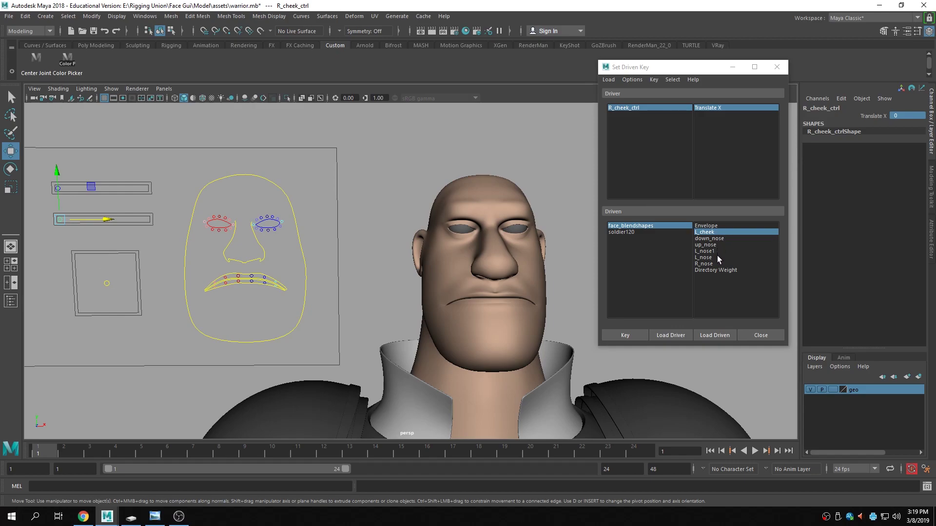
pyautogui.click(716, 278)
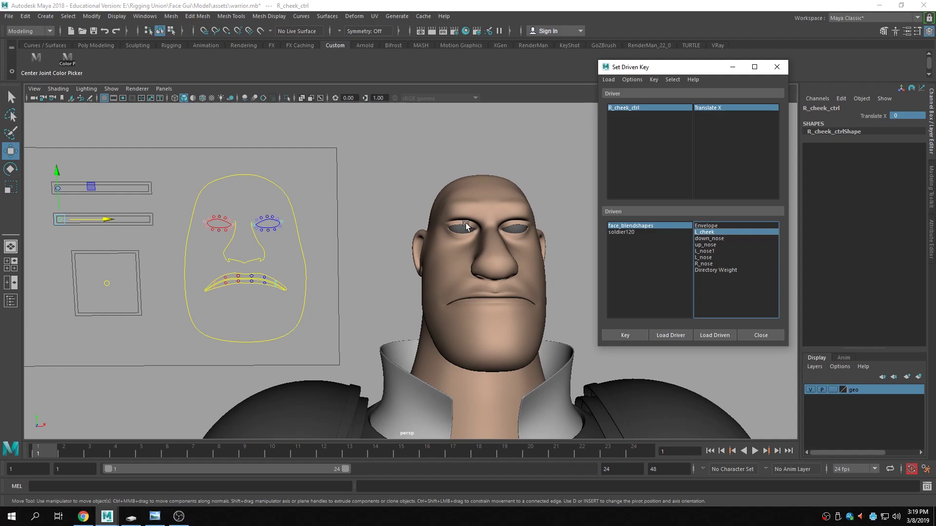
# - Rename the L_nose1 target mesh above the warrior as R_cheek
pyautogui.scroll(-4, 471, 243)
pyautogui.scroll(-10, 472, 242)
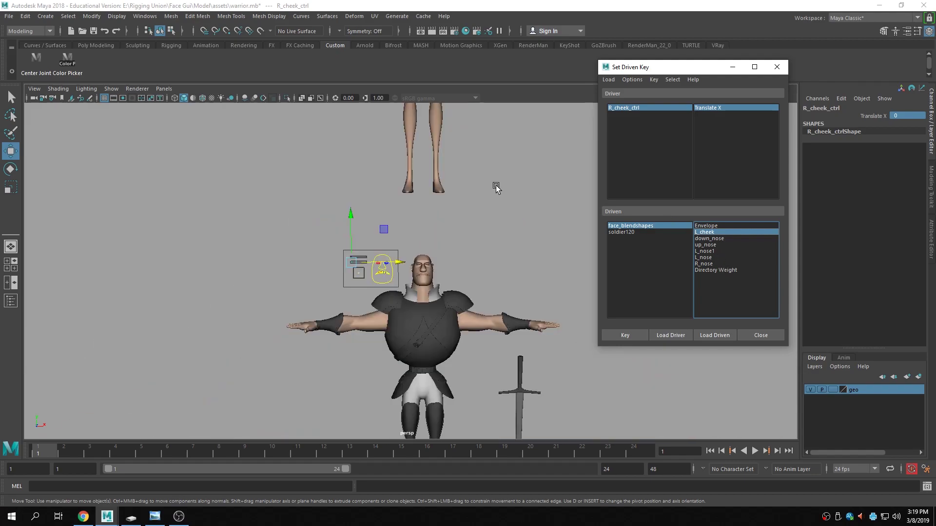
pyautogui.keyDown('alt'); pyautogui.moveTo(408, 301); pyautogui.dragTo(407, 266, button='middle'); pyautogui.keyUp('alt')
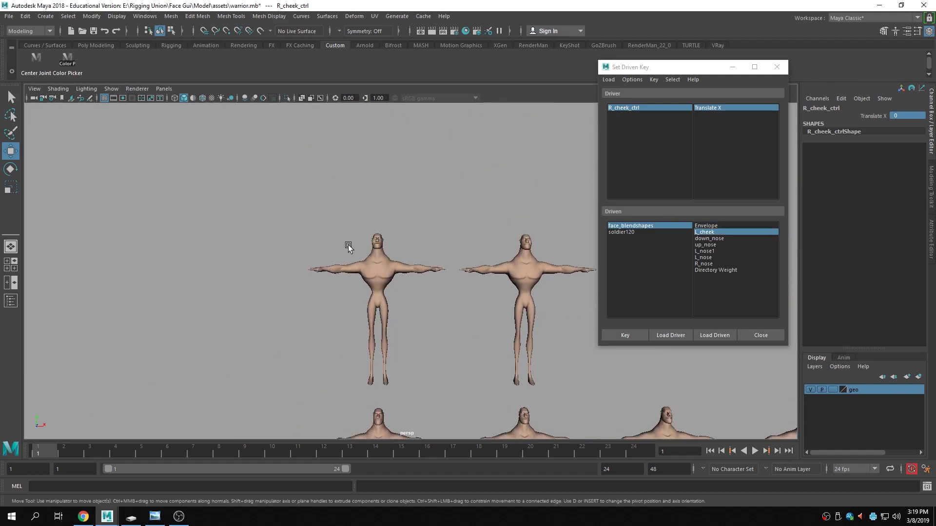
pyautogui.click(384, 273)
pyautogui.keyDown('alt'); pyautogui.moveTo(430, 394); pyautogui.dragTo(536, 78, button='middle'); pyautogui.keyUp('alt')
pyautogui.keyDown('alt'); pyautogui.moveTo(414, 359); pyautogui.dragTo(418, 301, button='middle'); pyautogui.keyUp('alt')
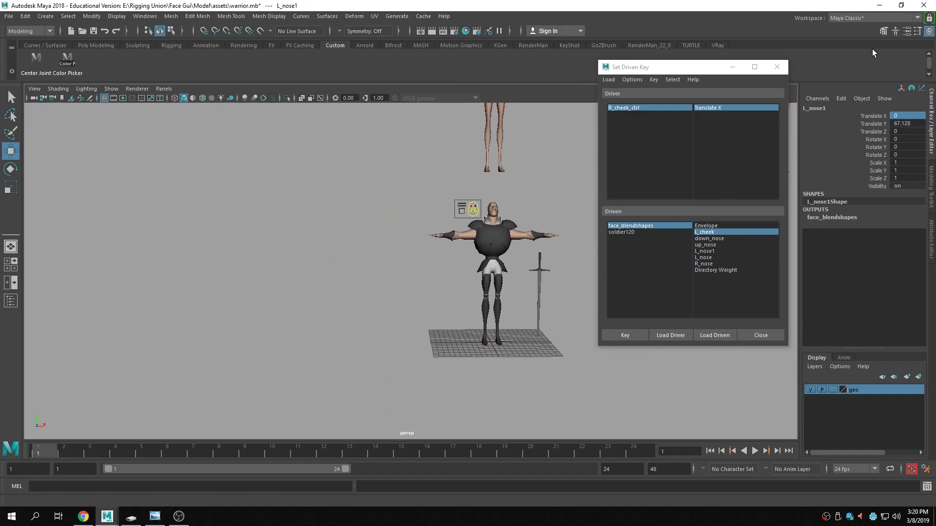
pyautogui.click(836, 108)
pyautogui.press('BackSpace')
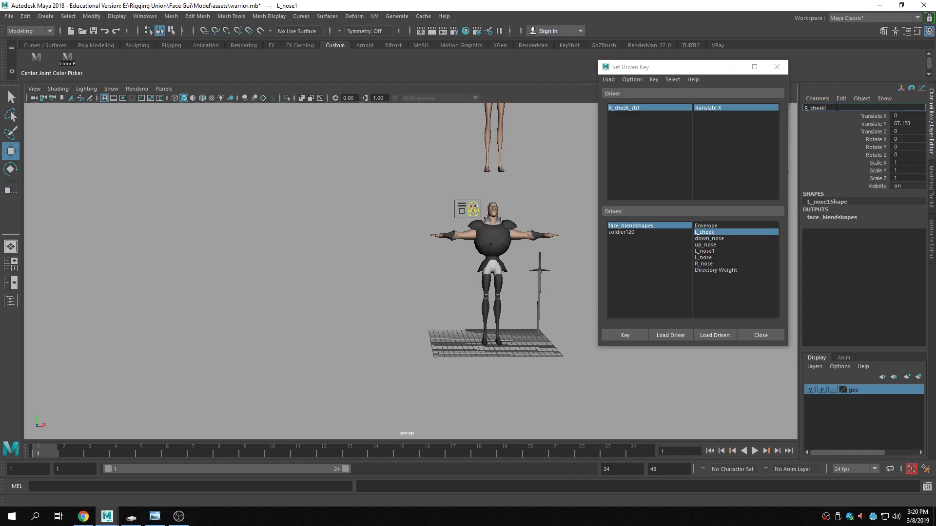
pyautogui.press('Return')
# - Set a driven key linking R_cheek_ctrl's Translate X at 0 to the L_nose1 blend shape at 0
pyautogui.scroll(6, 468, 305)
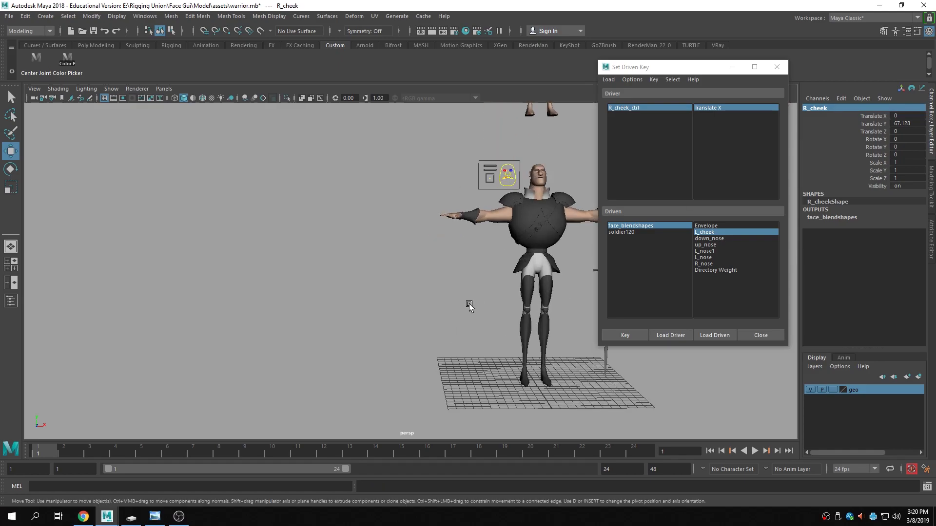
pyautogui.scroll(5, 376, 313)
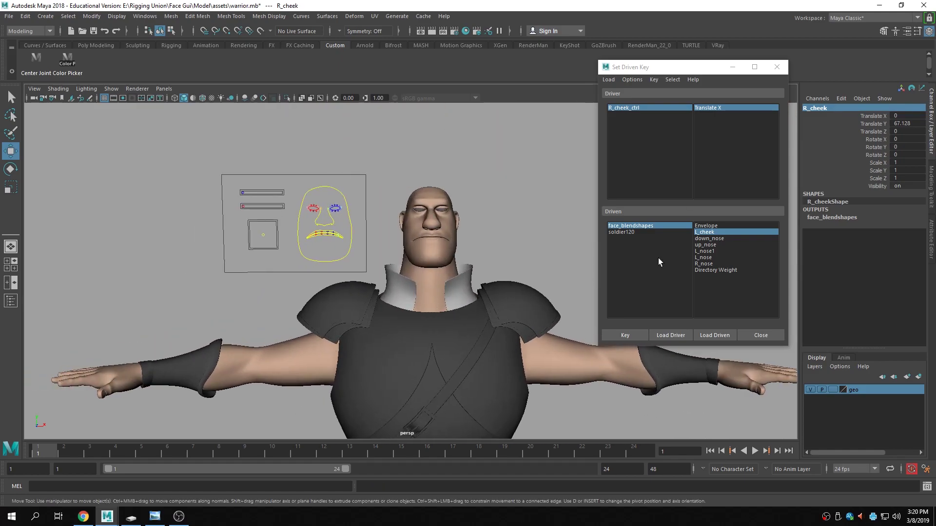
pyautogui.click(722, 250)
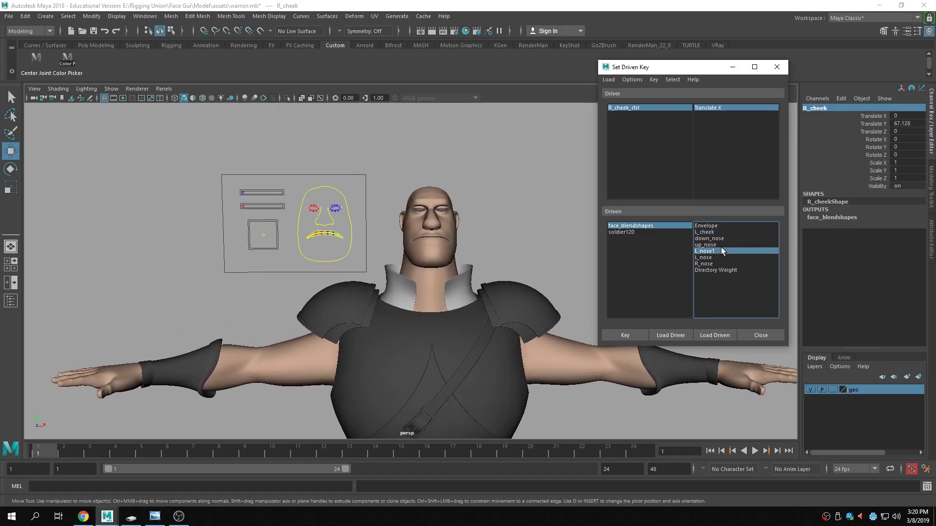
pyautogui.click(660, 109)
pyautogui.click(712, 107)
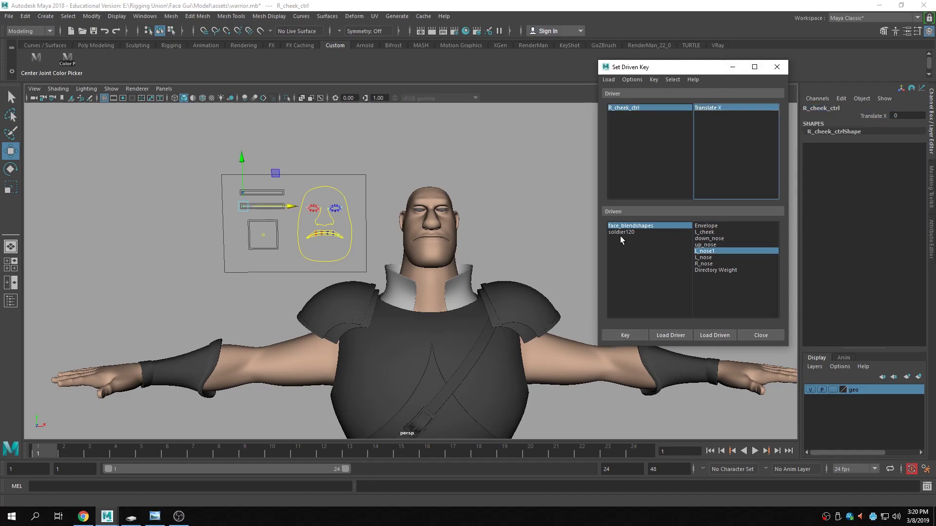
pyautogui.click(610, 335)
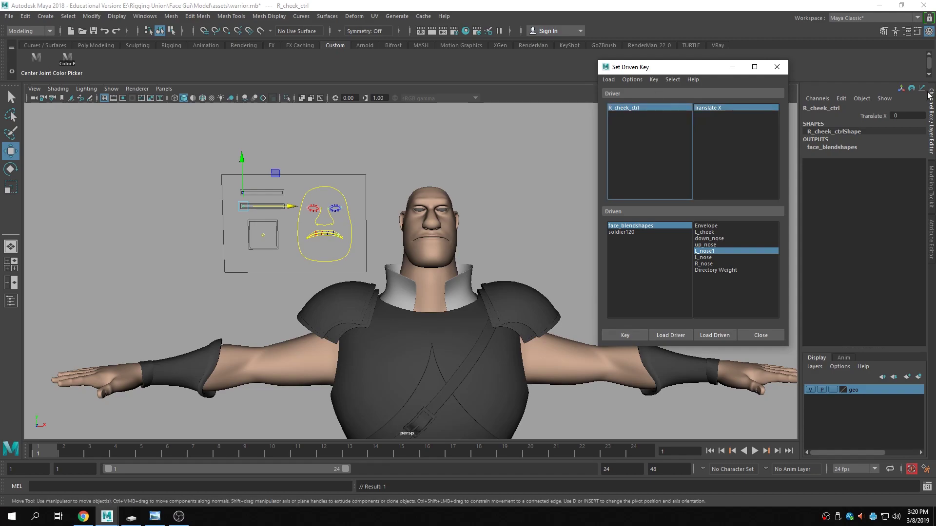
# - Set R_cheek_ctrl's Translate X to 0.14 and deselect the control
pyautogui.click(900, 116)
pyautogui.press('BackSpace')
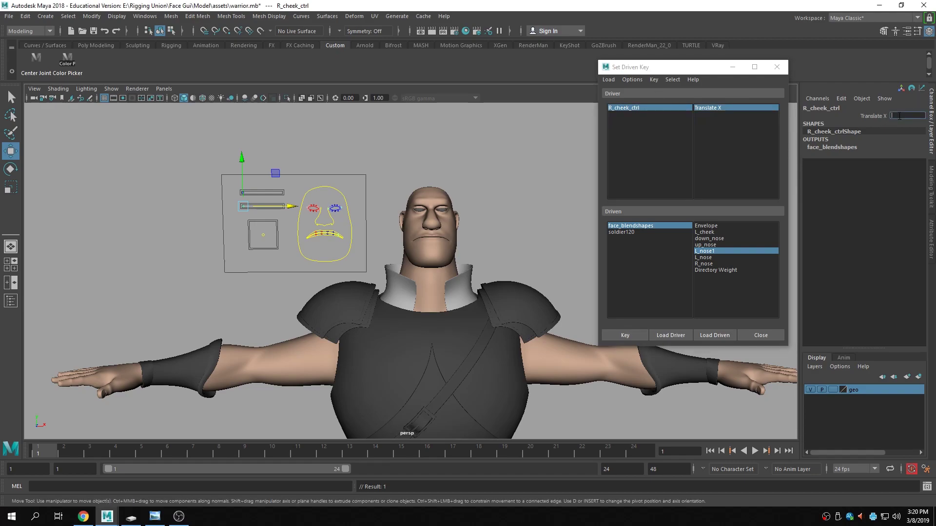
pyautogui.write('.14')
pyautogui.press('Return')
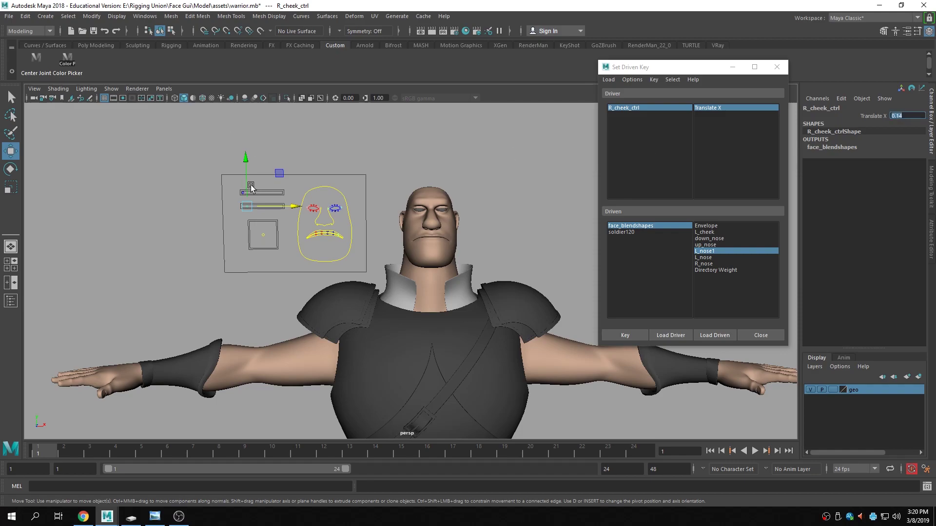
pyautogui.click(214, 173)
# - Test sliding L_cheek_ctrl along its slider to check the left cheek's travel, and undo the move
pyautogui.scroll(3, 195, 167)
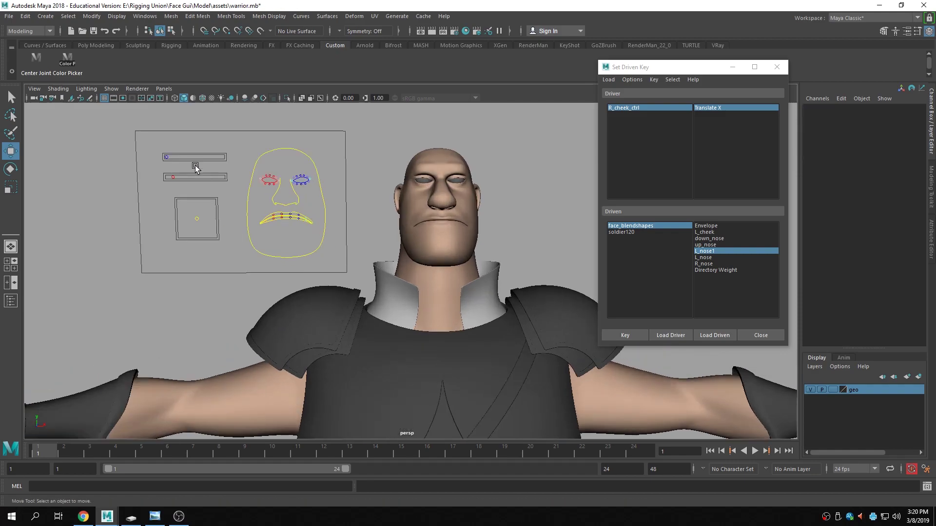
pyautogui.scroll(1, 195, 167)
pyautogui.keyDown('alt'); pyautogui.moveTo(266, 263); pyautogui.dragTo(335, 336, button='middle'); pyautogui.keyUp('alt')
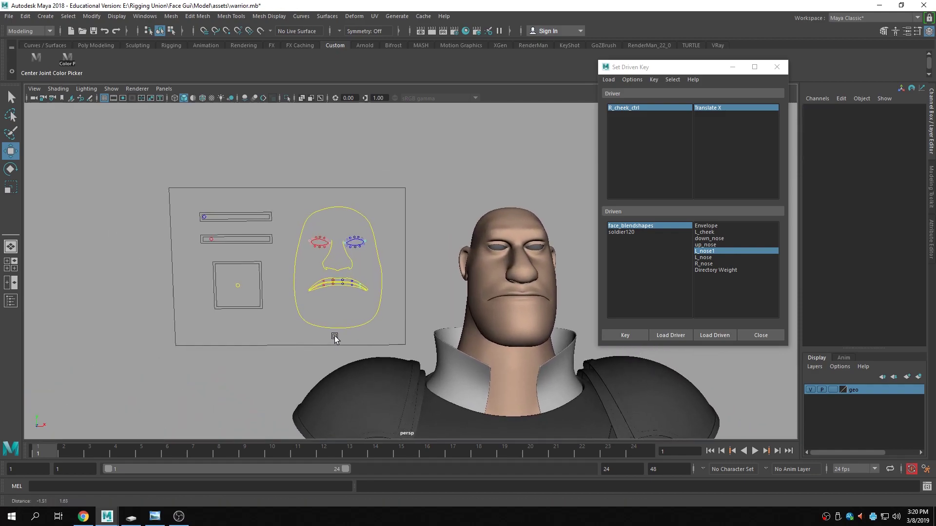
pyautogui.click(203, 216)
pyautogui.moveTo(235, 218); pyautogui.dragTo(303, 236)
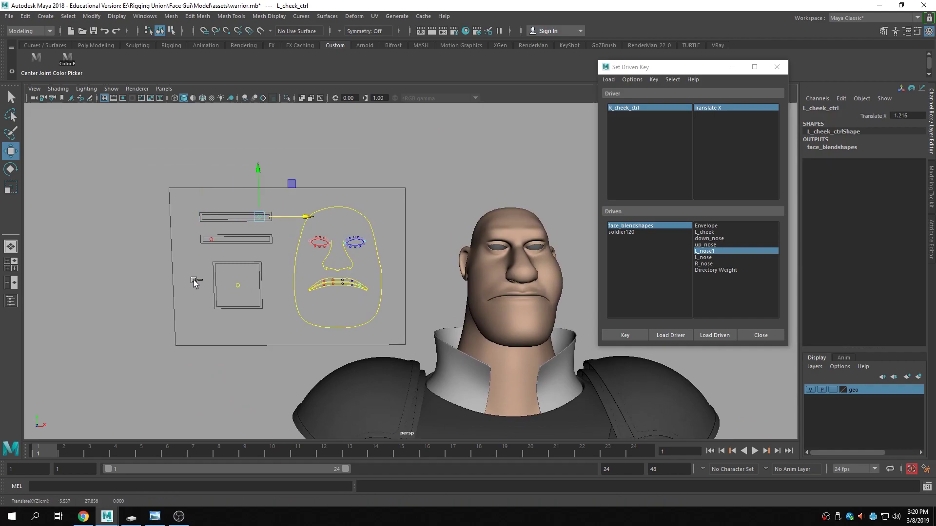
pyautogui.hotkey('ctrl', 'z')
# - Set R_cheek_ctrl's Translate X to 1.4 and the L_nose1 blend shape to 1, and key their relationship
pyautogui.click(210, 239)
pyautogui.click(923, 115)
pyautogui.write('1.4')
pyautogui.press('Return')
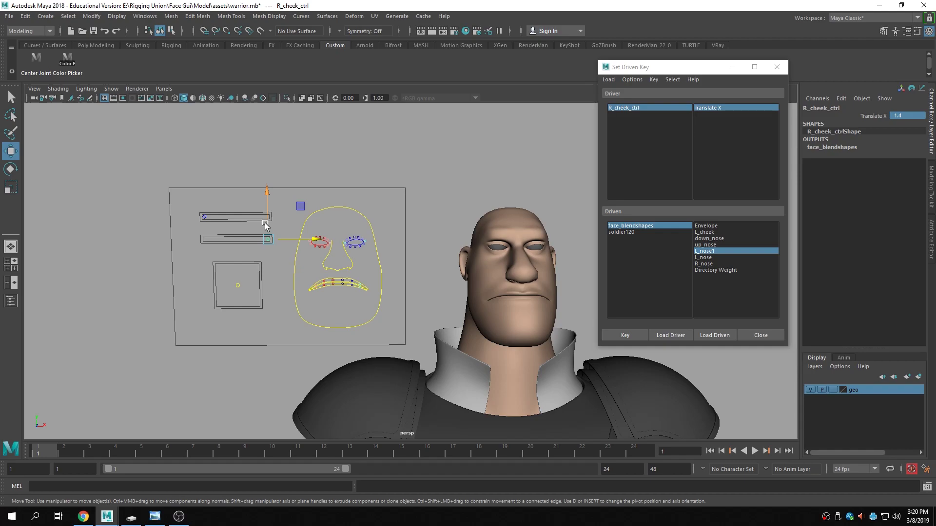
pyautogui.click(679, 226)
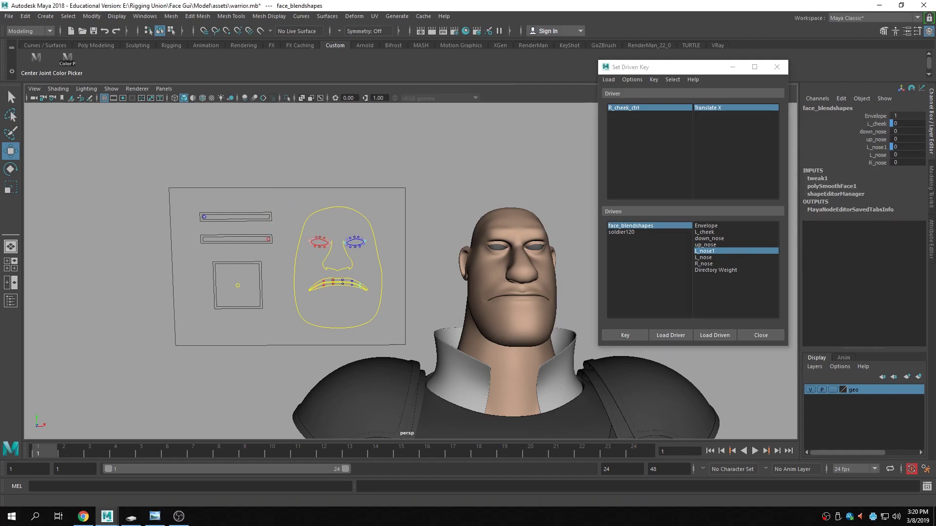
pyautogui.write('1')
pyautogui.press('Return')
pyautogui.click(634, 336)
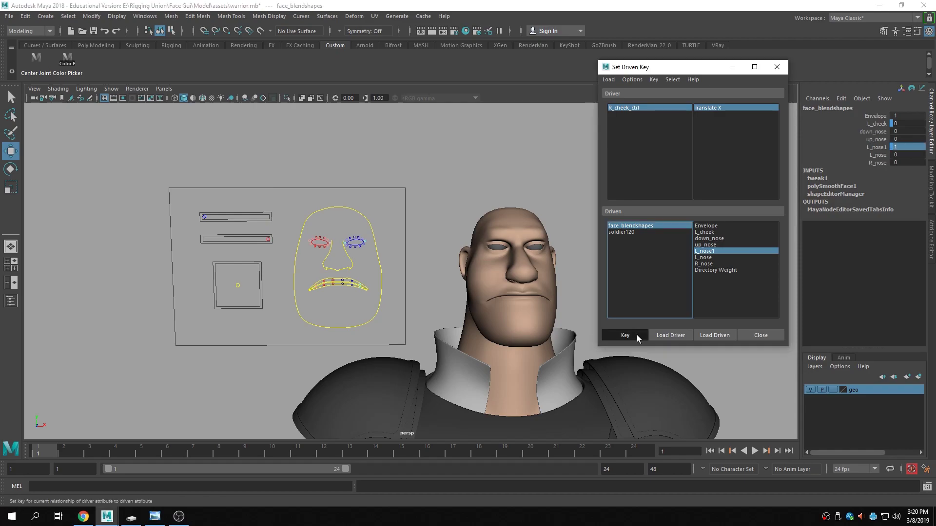
# - Test the keyed right cheek by sliding R_cheek_ctrl back along its slider, and undo the move
pyautogui.click(268, 239)
pyautogui.click(269, 248)
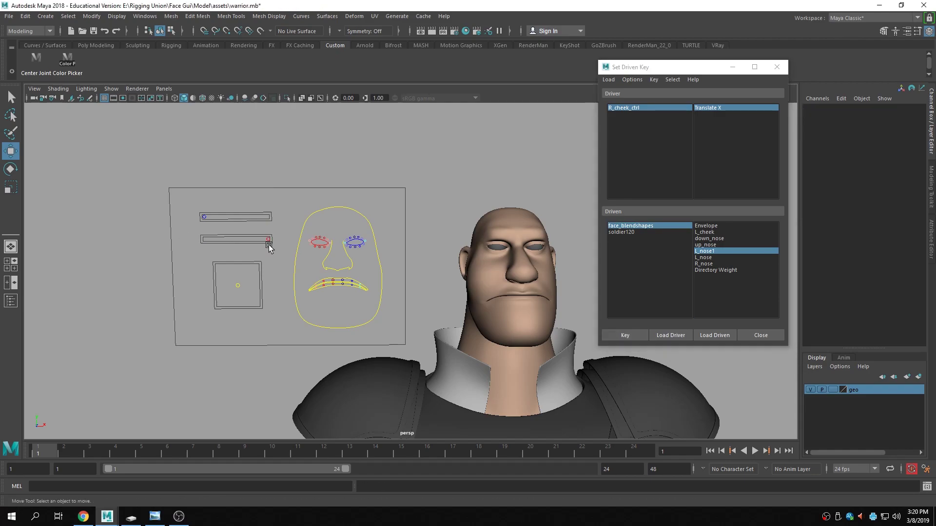
pyautogui.click(267, 238)
pyautogui.moveTo(270, 236); pyautogui.dragTo(205, 215)
pyautogui.hotkey('ctrl', 'z')
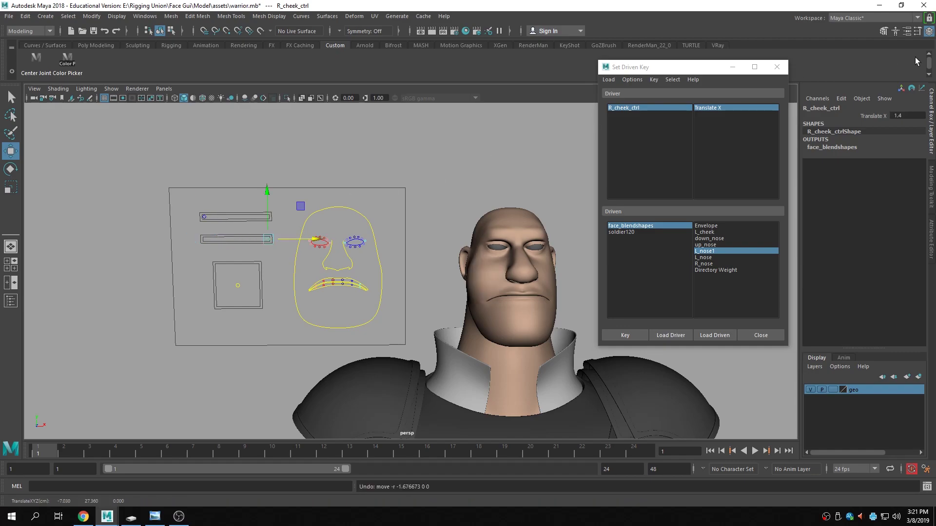
# - Reset R_cheek_ctrl's Translate X to 0
pyautogui.click(909, 111)
pyautogui.click(908, 115)
pyautogui.press('BackSpace')
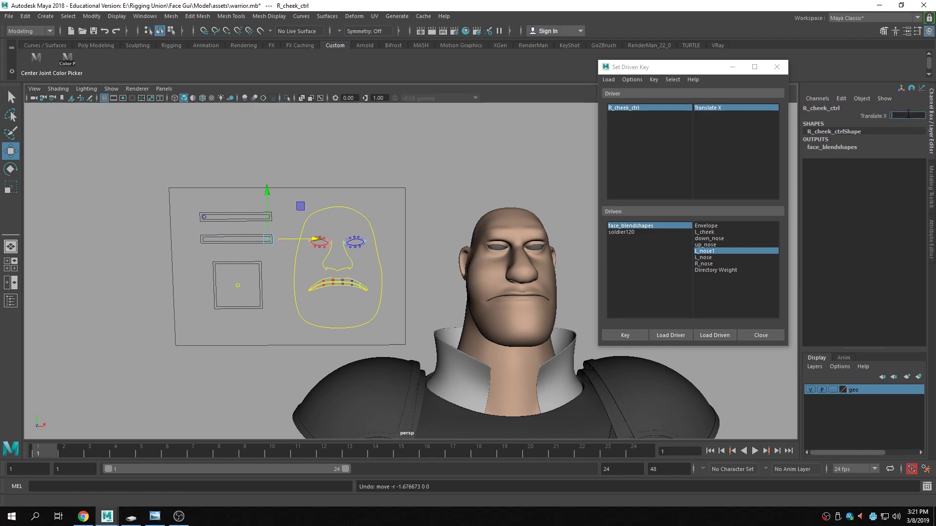
pyautogui.write('0')
pyautogui.press('Return')
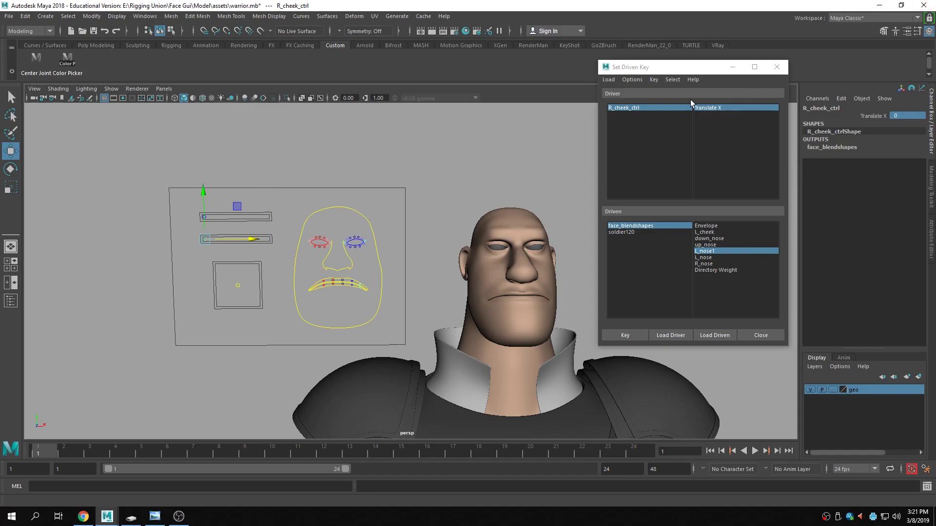
pyautogui.scroll(-3, 379, 261)
pyautogui.keyDown('alt'); pyautogui.moveTo(379, 262); pyautogui.dragTo(399, 255); pyautogui.keyUp('alt')
pyautogui.scroll(4, 400, 253)
pyautogui.keyDown('alt'); pyautogui.moveTo(400, 253); pyautogui.dragTo(413, 218, button='middle'); pyautogui.keyUp('alt')
pyautogui.click(416, 218)
pyautogui.moveTo(417, 218); pyautogui.dragTo(429, 225)
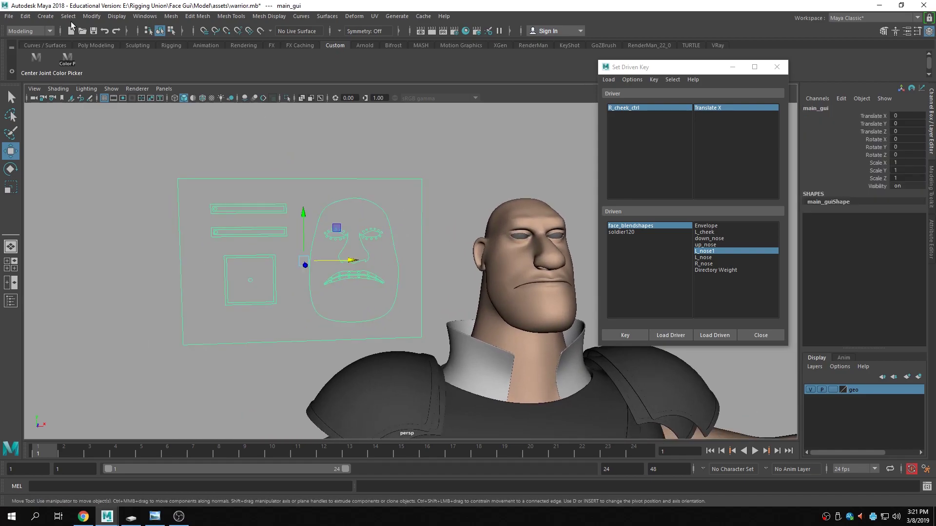
pyautogui.click(45, 16)
pyautogui.moveTo(97, 42)
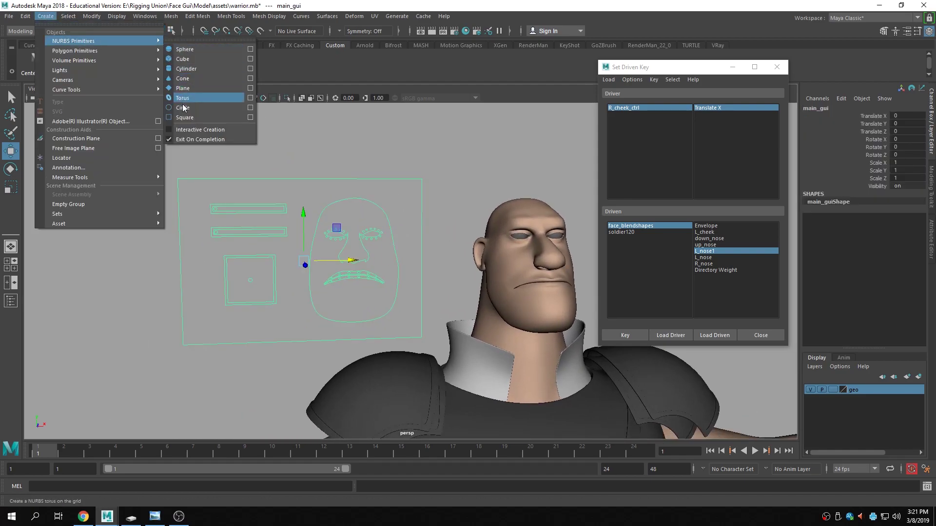
pyautogui.click(398, 139)
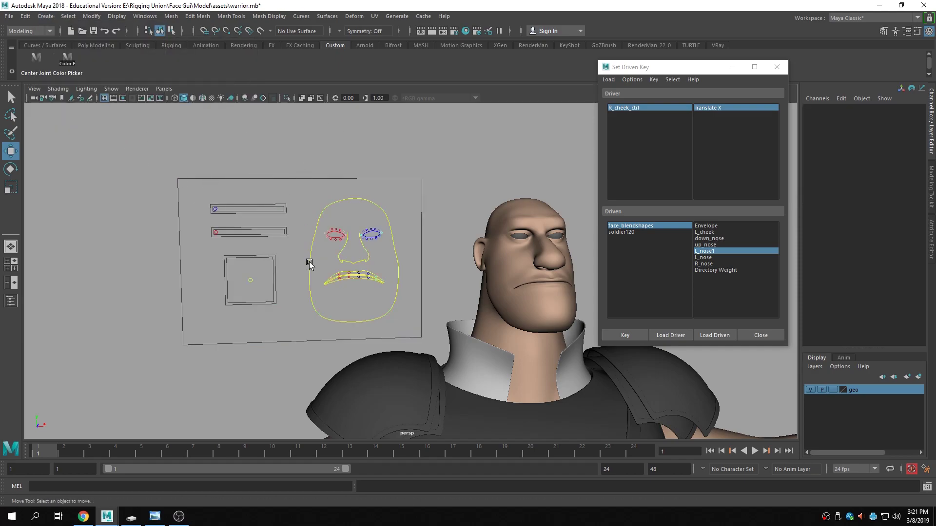
pyautogui.scroll(-3, 332, 230)
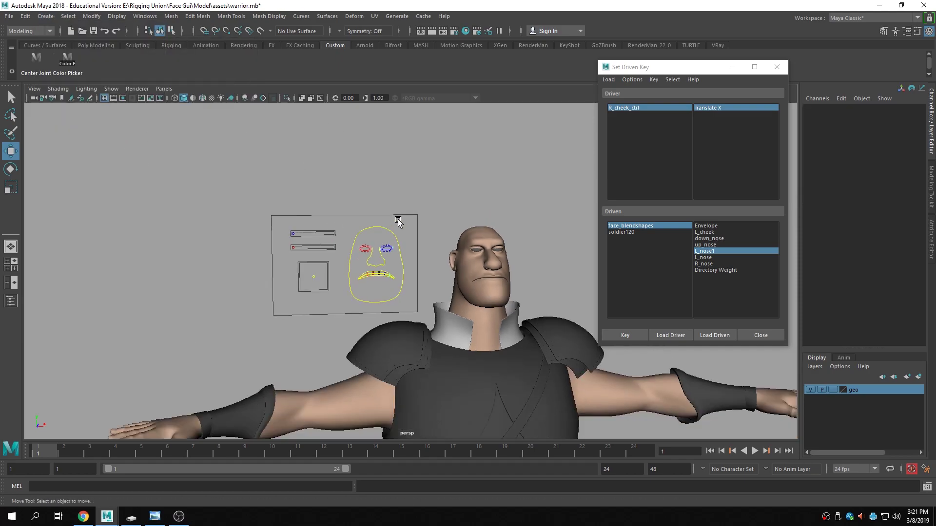
# - Examine the face GUI panel and the warrior's head from the front and the side
pyautogui.scroll(5, 398, 222)
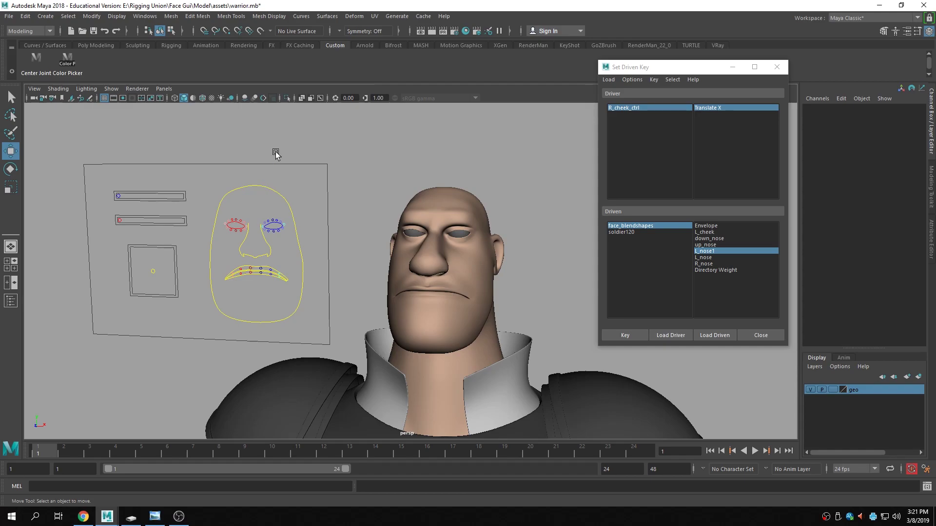
pyautogui.click(287, 165)
pyautogui.click(524, 241)
pyautogui.scroll(-4, 107, 177)
pyautogui.keyDown('alt'); pyautogui.moveTo(31, 181); pyautogui.dragTo(292, 219); pyautogui.keyUp('alt')
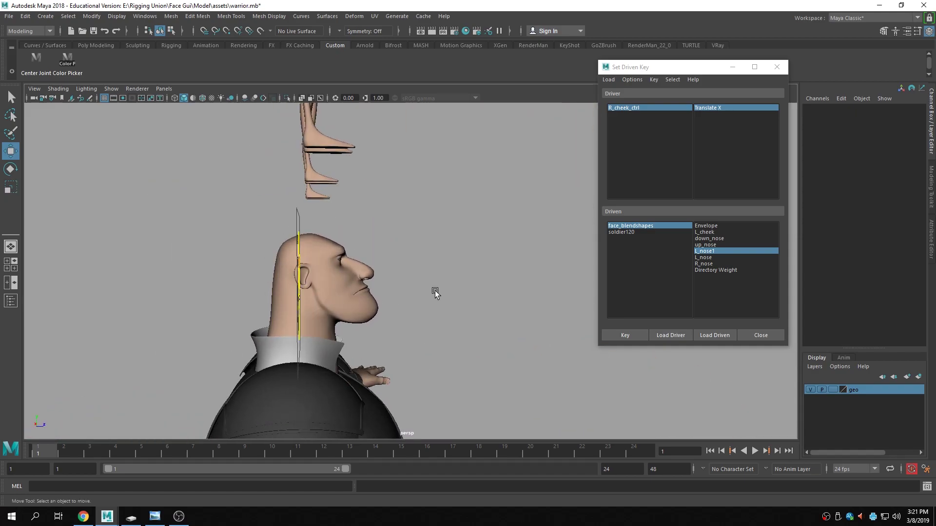
pyautogui.keyDown('alt'); pyautogui.moveTo(343, 229); pyautogui.dragTo(397, 255); pyautogui.keyUp('alt')
pyautogui.scroll(4, 335, 234)
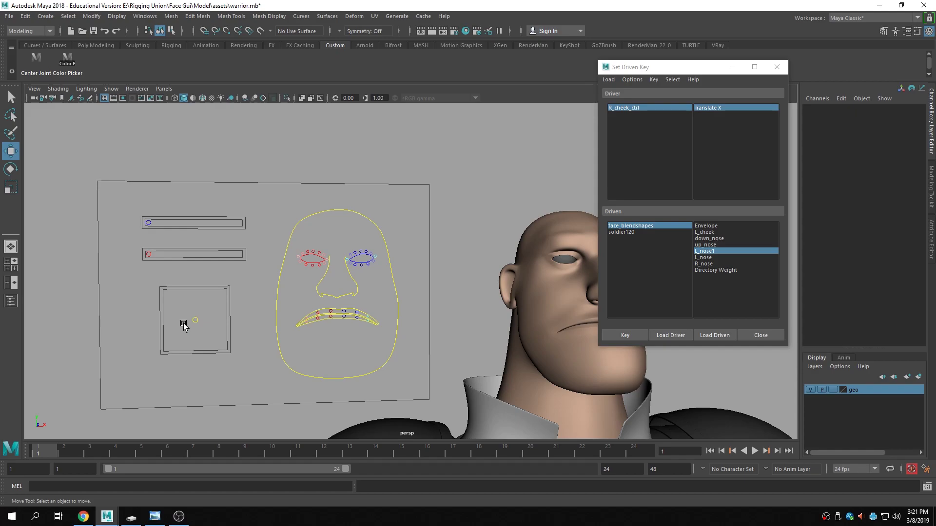
pyautogui.keyDown('alt'); pyautogui.moveTo(241, 321); pyautogui.dragTo(303, 273); pyautogui.keyUp('alt')
# - Load nose_ctrl from the square slider of the face GUI as the driver for the set driven key
pyautogui.click(224, 283)
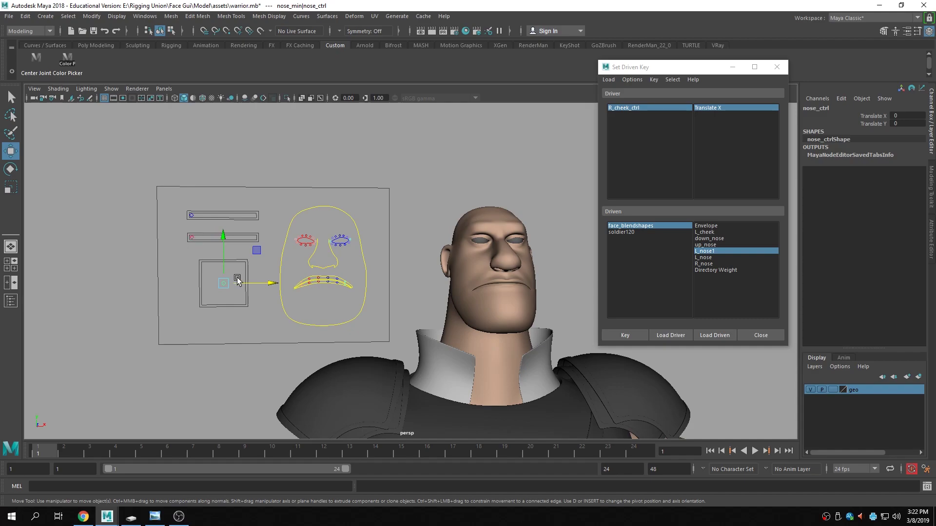
pyautogui.scroll(-4, 371, 255)
pyautogui.scroll(5, 587, 288)
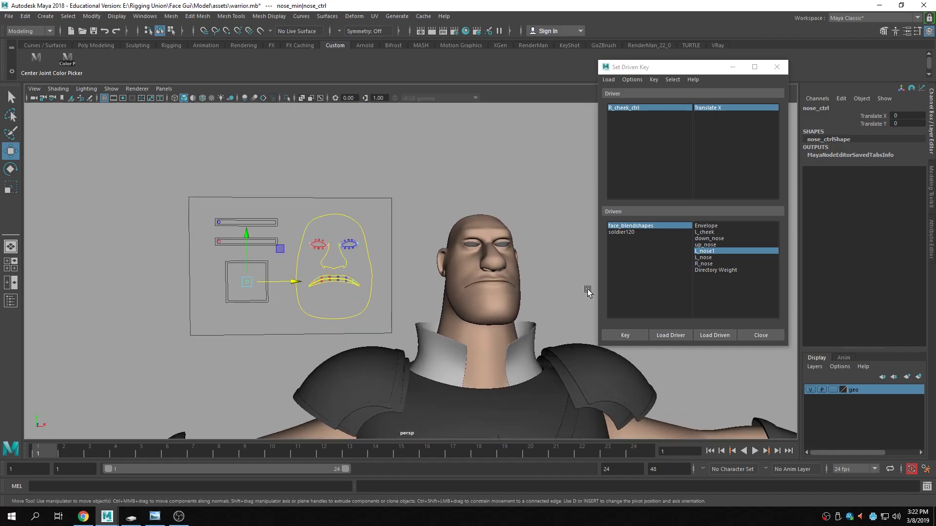
pyautogui.keyDown('alt'); pyautogui.moveTo(405, 252); pyautogui.dragTo(446, 277); pyautogui.keyUp('alt')
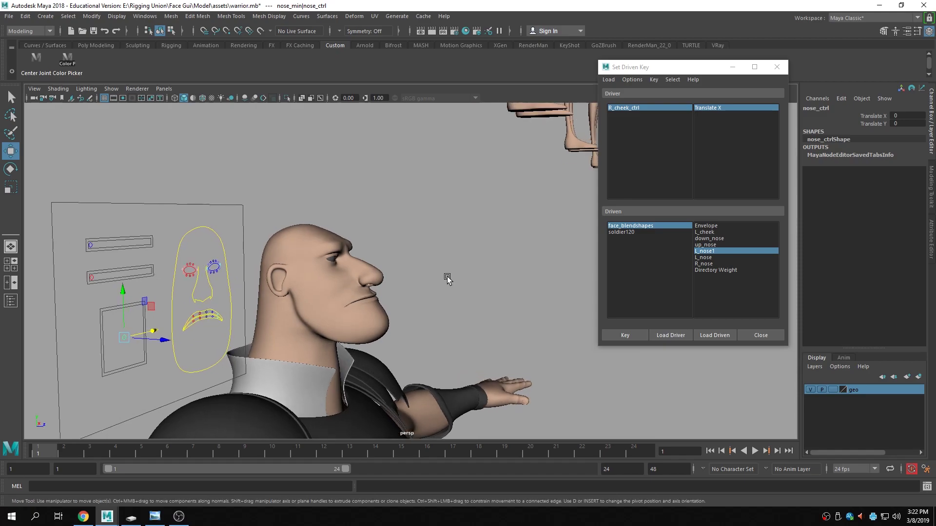
pyautogui.keyDown('alt'); pyautogui.moveTo(439, 263); pyautogui.dragTo(337, 283); pyautogui.keyUp('alt')
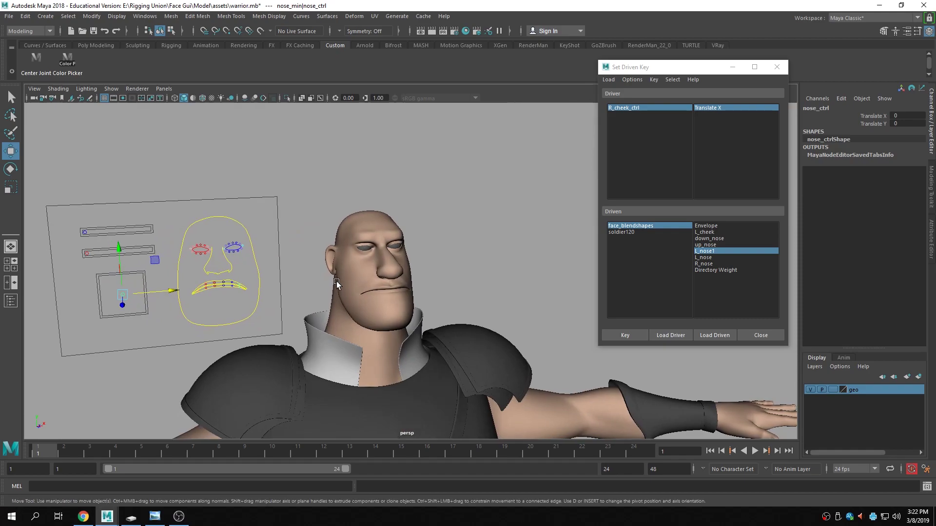
pyautogui.moveTo(336, 283)
pyautogui.keyDown('alt'); pyautogui.mouseDown()
pyautogui.moveTo(328, 268)
pyautogui.moveTo(348, 285)
pyautogui.mouseUp(); pyautogui.keyUp('alt')
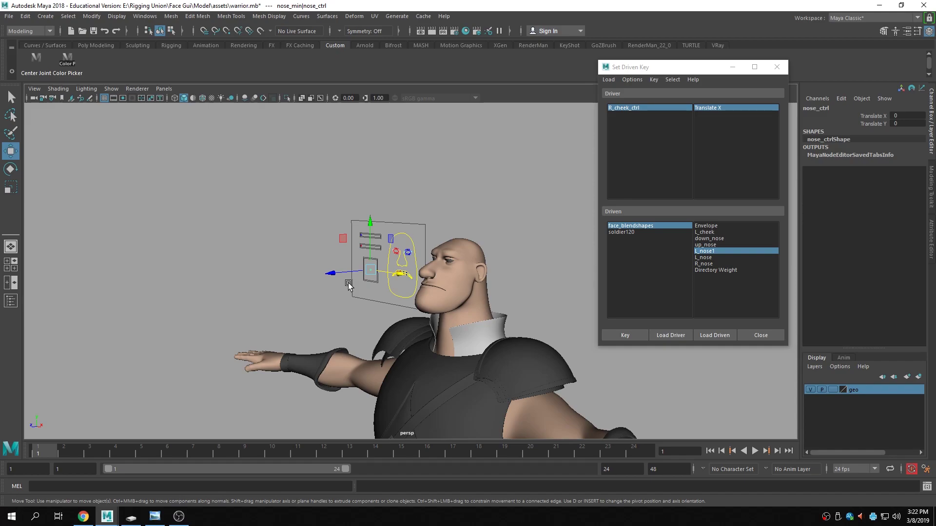
pyautogui.scroll(5, 398, 277)
pyautogui.keyDown('alt'); pyautogui.moveTo(388, 305); pyautogui.dragTo(441, 299); pyautogui.keyUp('alt')
pyautogui.scroll(3, 440, 298)
pyautogui.keyDown('alt'); pyautogui.moveTo(139, 301); pyautogui.dragTo(264, 276, button='middle'); pyautogui.keyUp('alt')
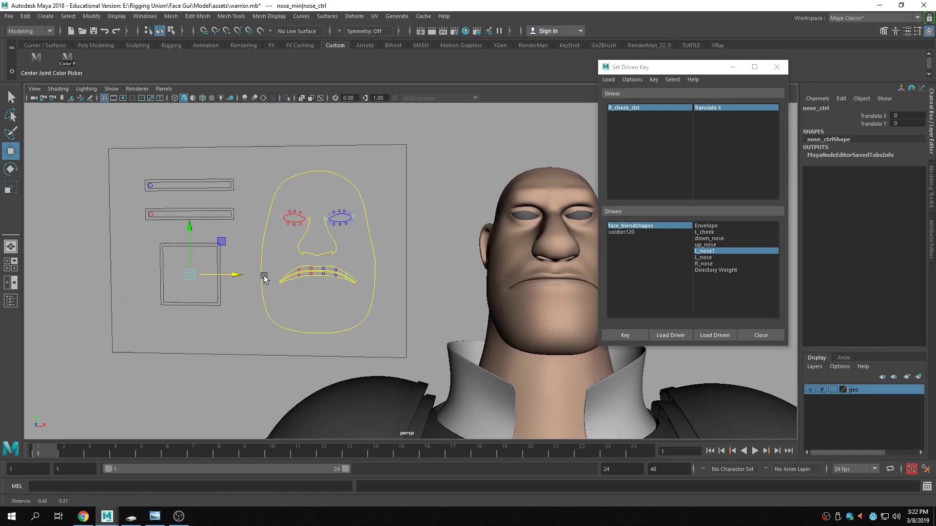
pyautogui.click(674, 337)
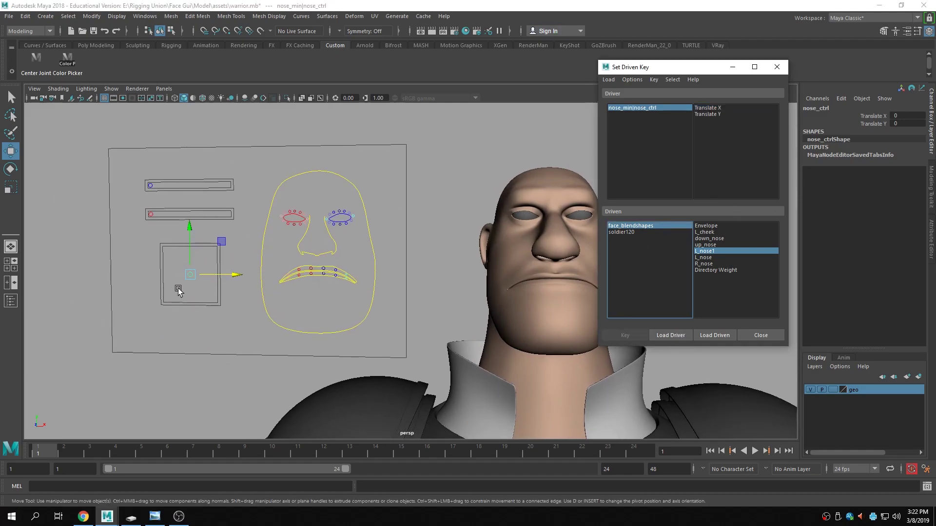
# - Key nose_ctrl's Translate Y against the up_nose blend shape at their neutral values
pyautogui.scroll(-4, 443, 312)
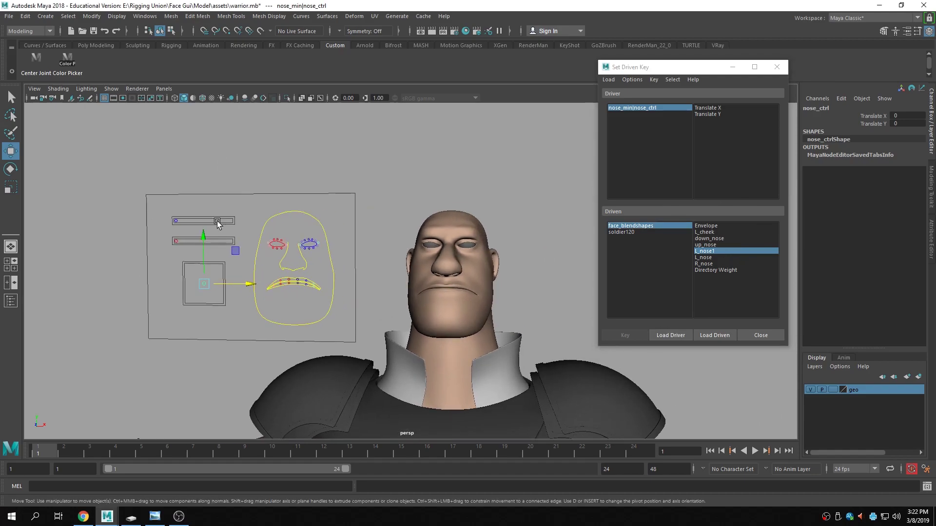
pyautogui.click(724, 244)
pyautogui.click(713, 113)
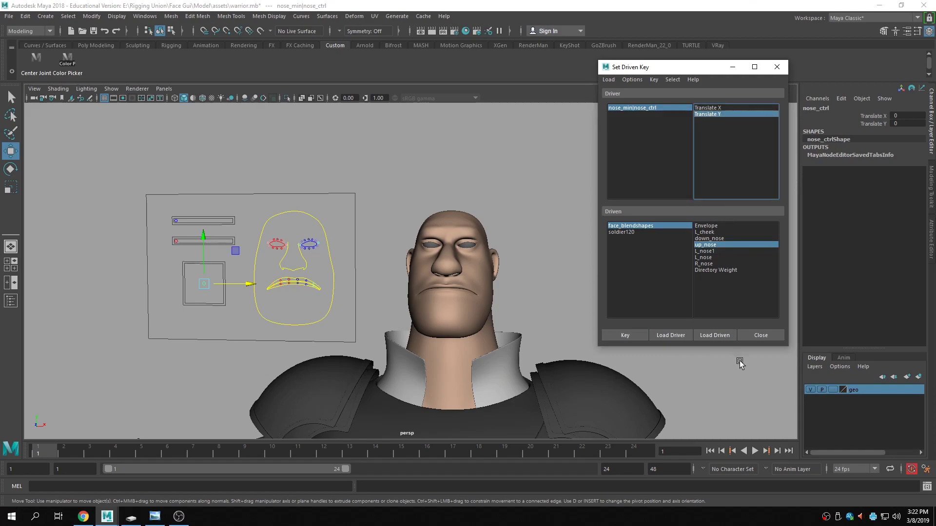
pyautogui.click(625, 336)
# - Set nose_ctrl's Translate Y to 0.4 and the up_nose blend shape to 1, and key their relationship
pyautogui.moveTo(203, 263); pyautogui.dragTo(209, 246)
pyautogui.click(913, 120)
pyautogui.press('BackSpace')
pyautogui.write('.4')
pyautogui.press('Return')
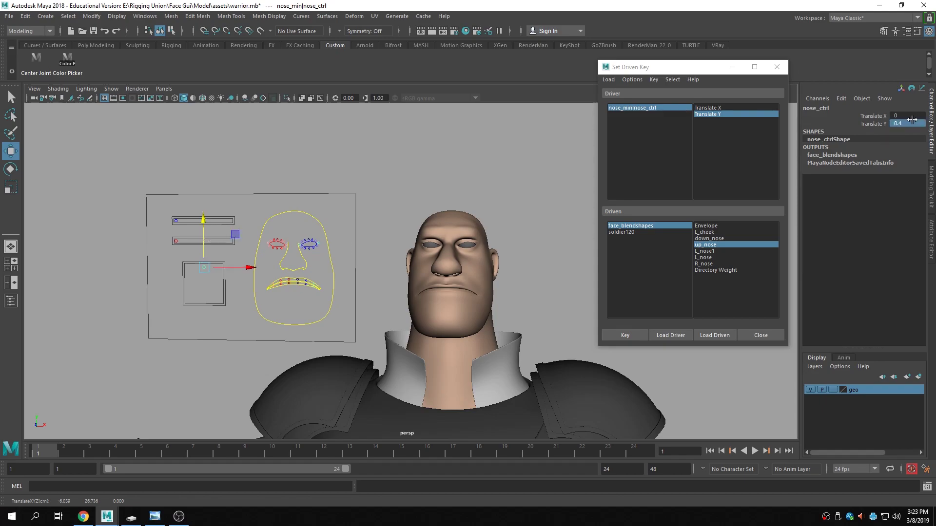
pyautogui.click(734, 243)
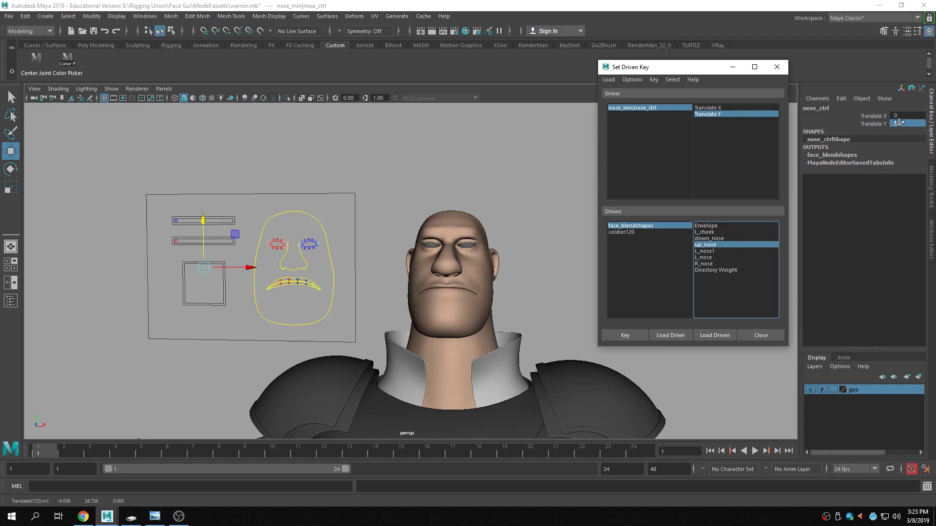
pyautogui.click(666, 225)
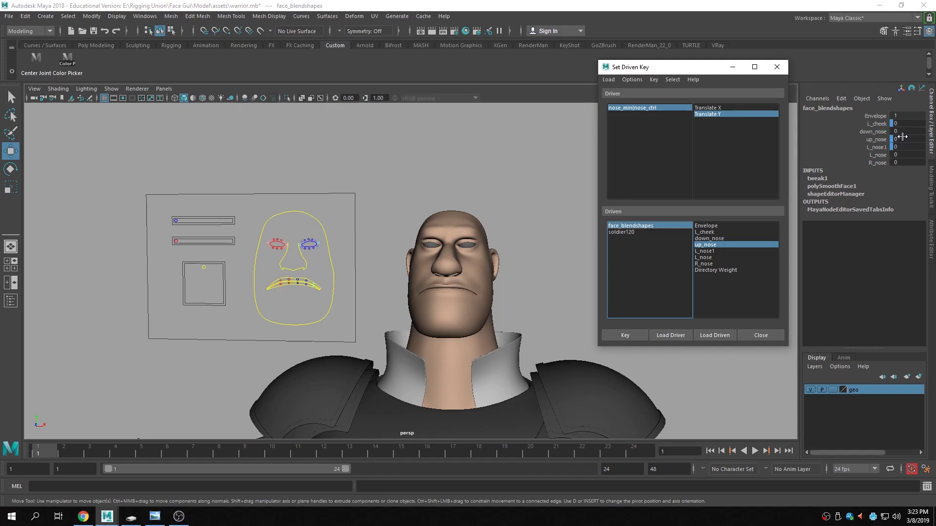
pyautogui.click(902, 139)
pyautogui.write('1')
pyautogui.press('Return')
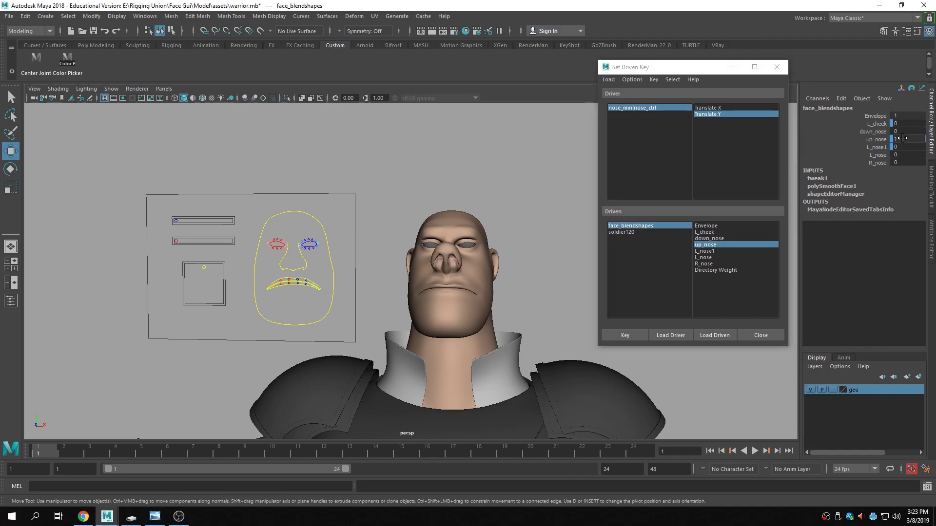
pyautogui.click(624, 334)
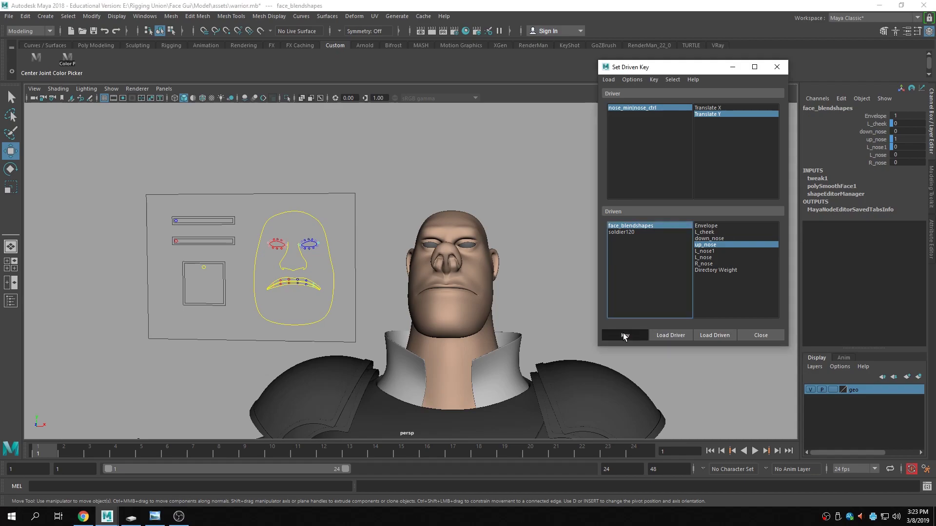
# - Reset nose_ctrl's Translate Y to 0 and key it against the down_nose blend shape's neutral value
pyautogui.click(636, 107)
pyautogui.click(910, 124)
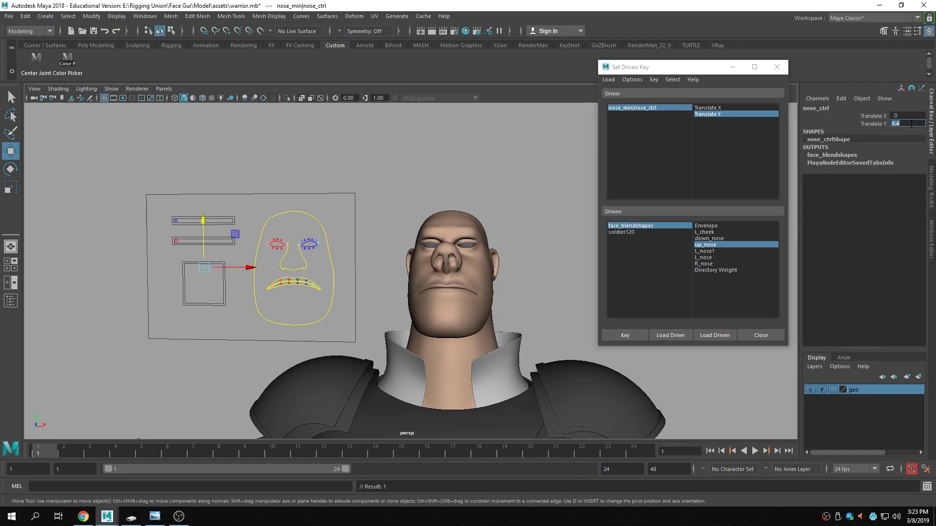
pyautogui.write('0')
pyautogui.press('Return')
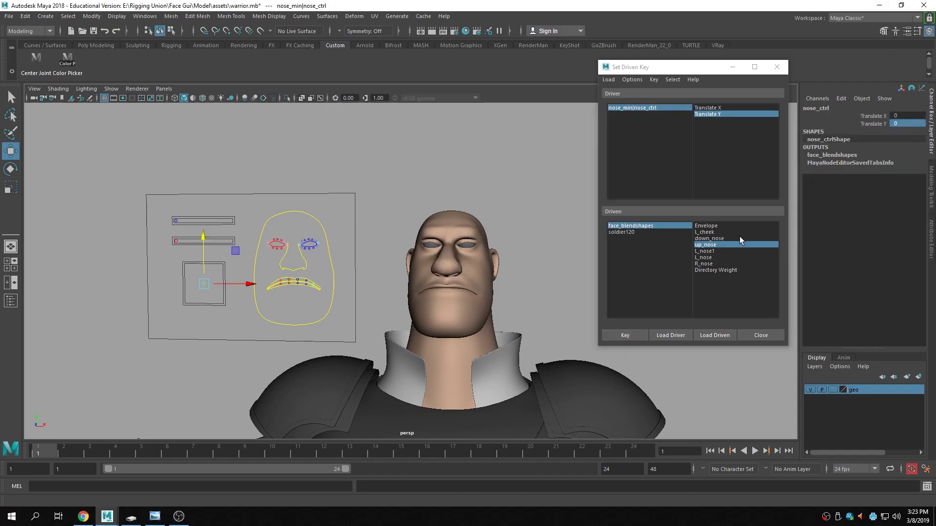
pyautogui.click(707, 238)
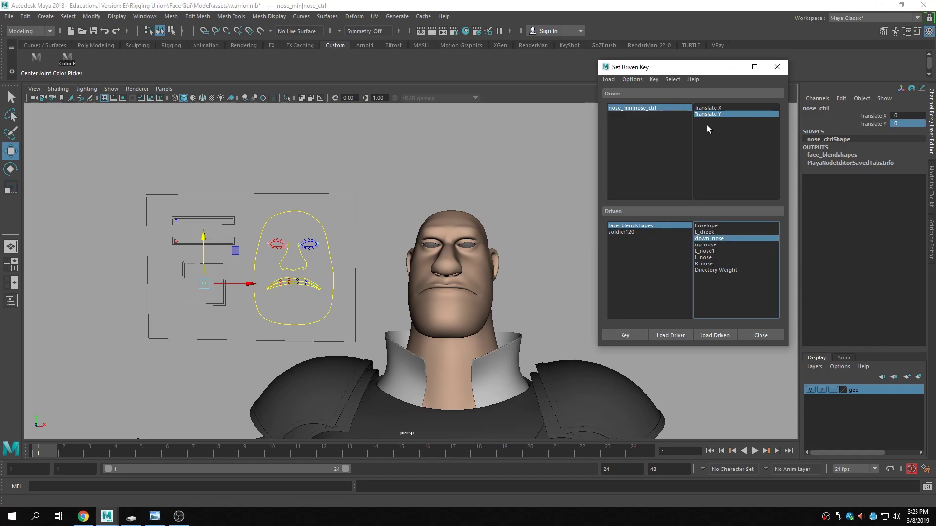
pyautogui.click(624, 335)
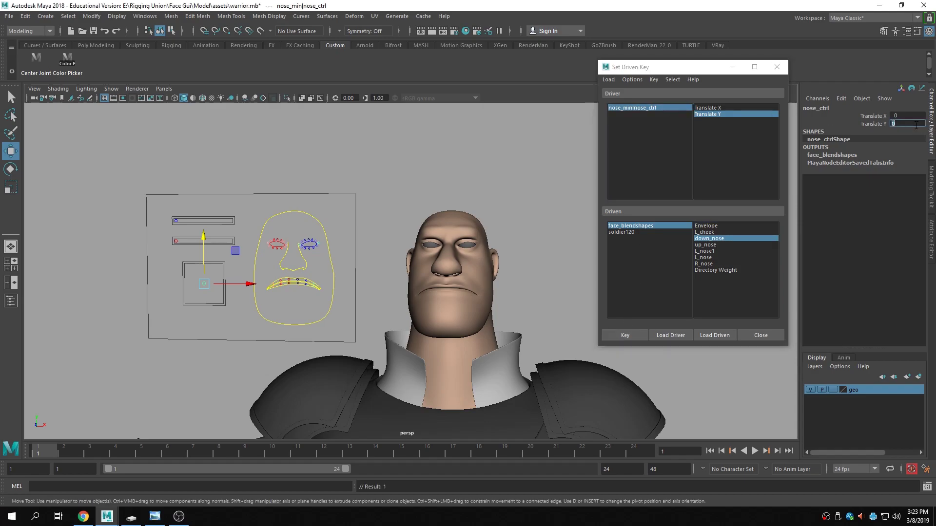
# - Set nose_ctrl's Translate Y to -0.4 and the down_nose blend shape to 1, and key their relationship
pyautogui.moveTo(203, 244); pyautogui.dragTo(203, 258)
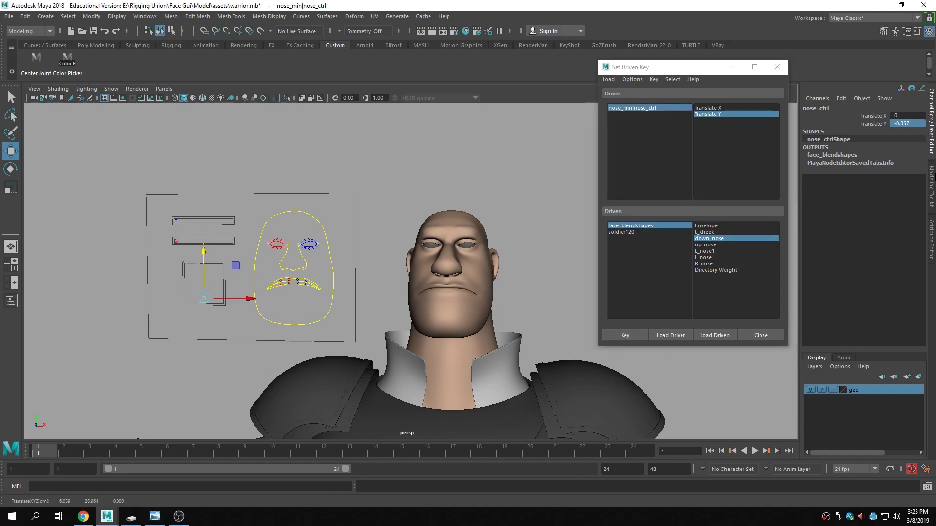
pyautogui.doubleClick(919, 122)
pyautogui.press('BackSpace')
pyautogui.write('-.4')
pyautogui.press('Return')
pyautogui.click(681, 226)
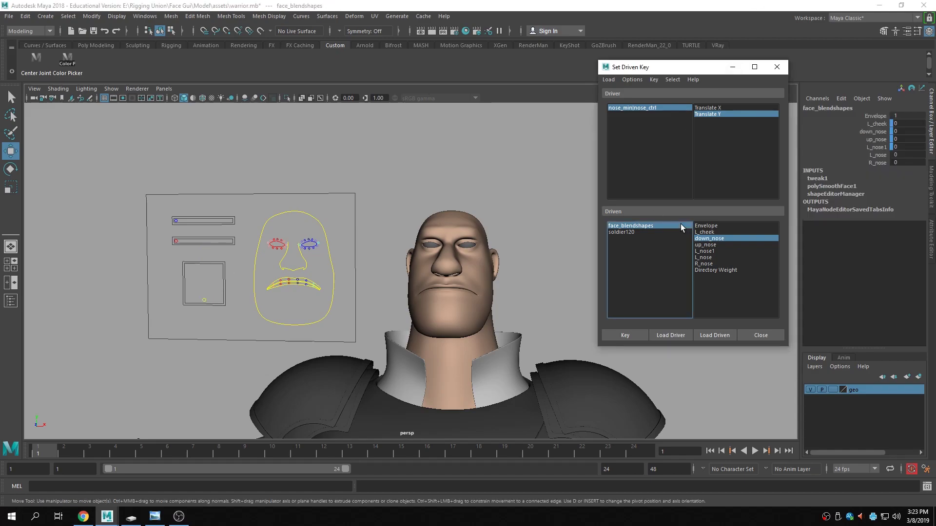
pyautogui.click(899, 131)
pyautogui.write('1')
pyautogui.press('Return')
pyautogui.click(628, 335)
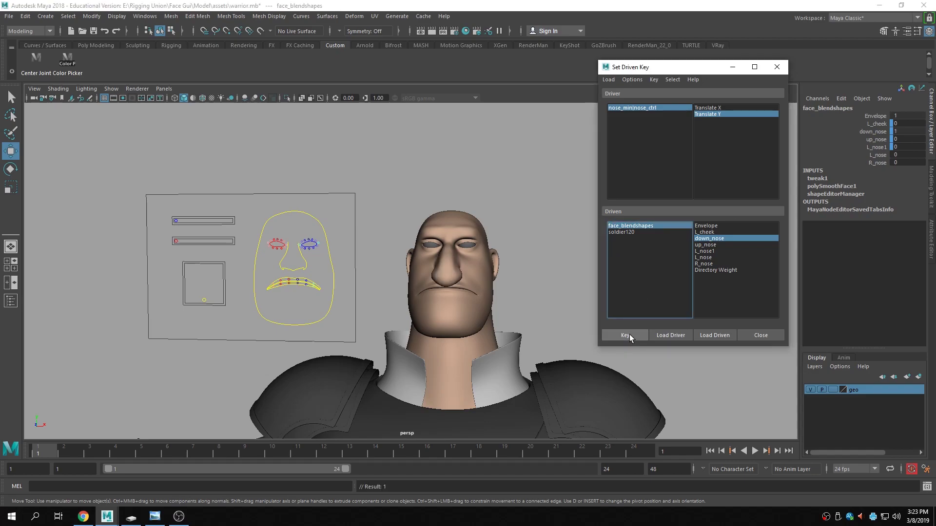
# - Reset nose_ctrl's Translate Y to 0
pyautogui.click(674, 110)
pyautogui.doubleClick(916, 123)
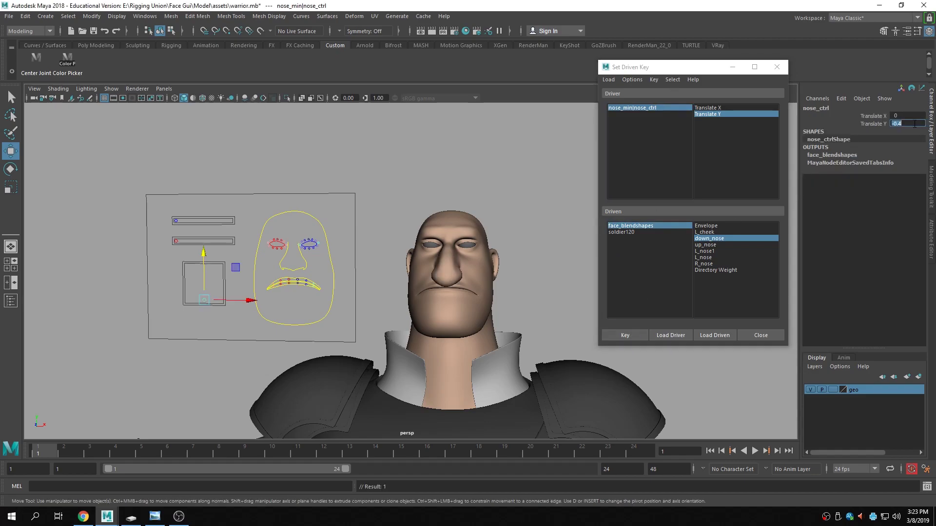
pyautogui.write('0')
pyautogui.press('Return')
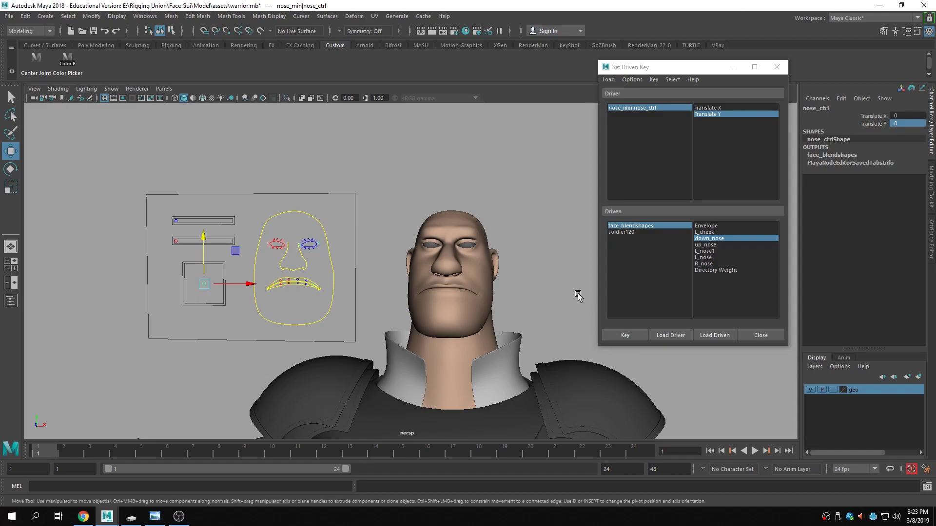
# - Key nose_ctrl's Translate X against the R_nose blend shape at their neutral values
pyautogui.click(729, 108)
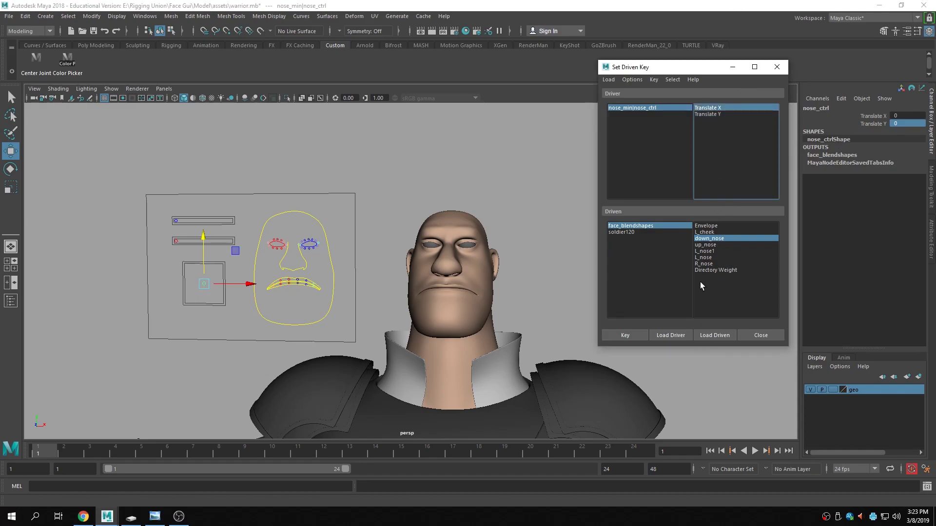
pyautogui.click(709, 258)
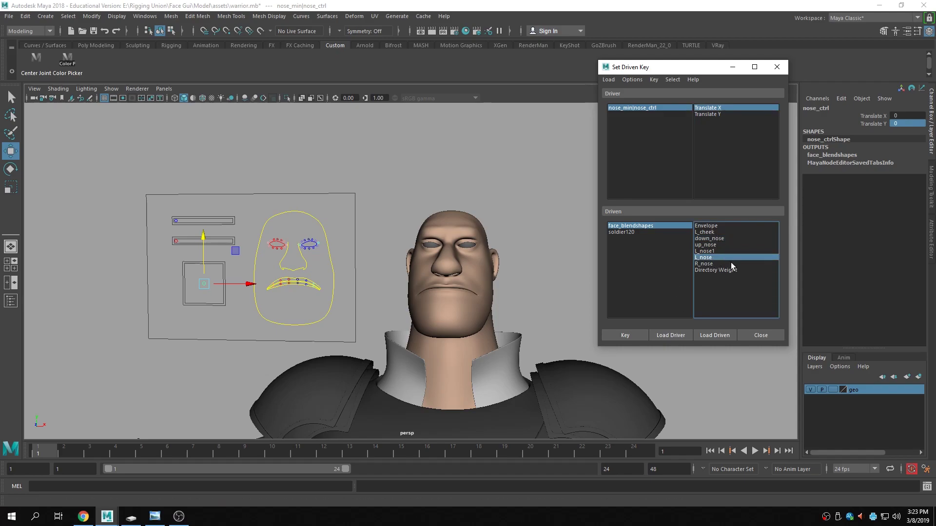
pyautogui.click(733, 263)
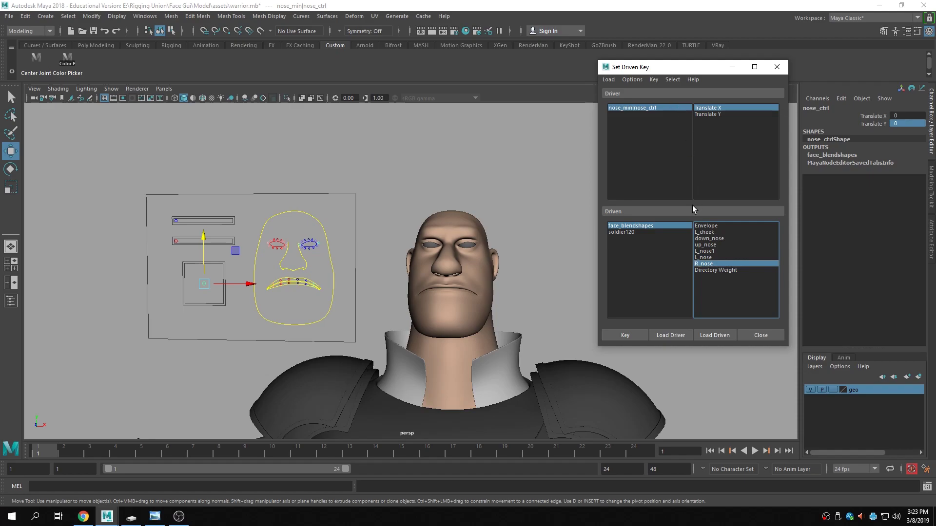
pyautogui.click(646, 335)
# - Set nose_ctrl's Translate X to -0.4 and the R_nose blend shape to 1, and try to key their relationship
pyautogui.doubleClick(904, 115)
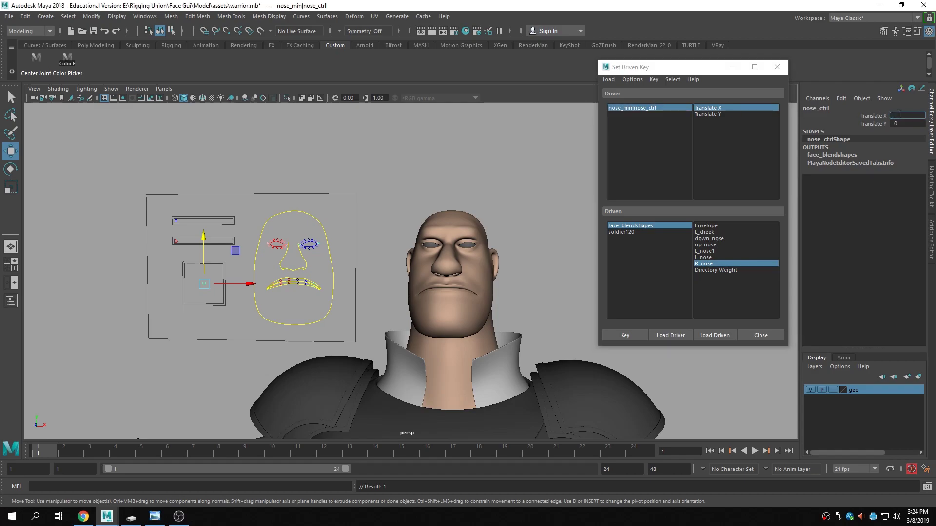
pyautogui.write('-1')
pyautogui.press('Return')
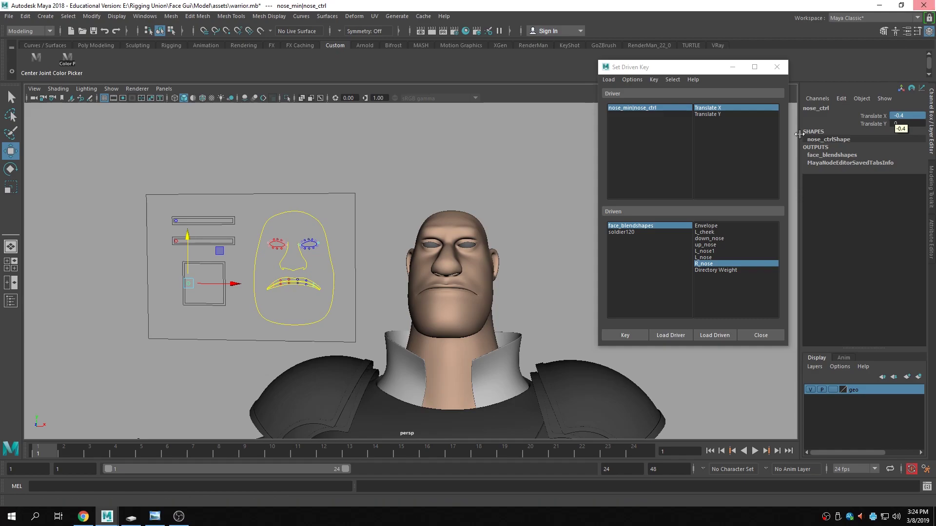
pyautogui.click(663, 226)
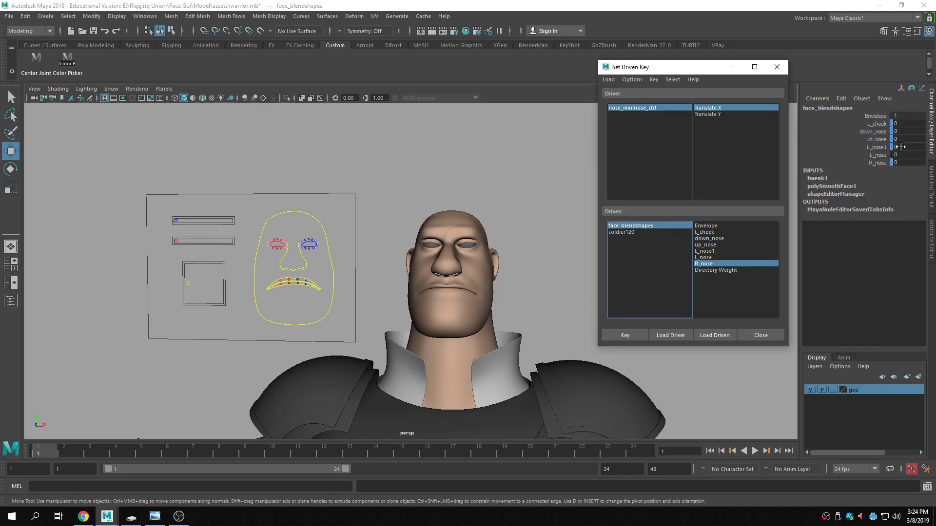
pyautogui.click(899, 162)
pyautogui.write('1')
pyautogui.press('Return')
pyautogui.click(639, 336)
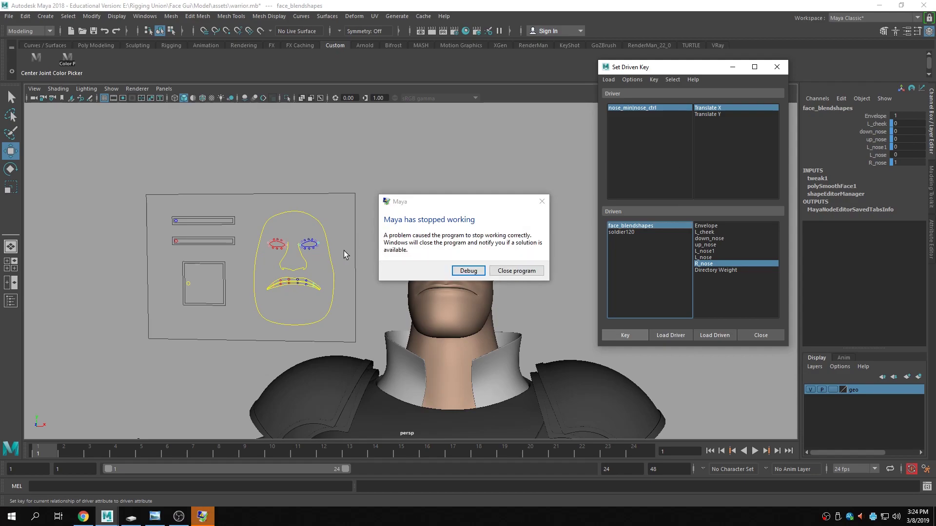
# - Close the crashed Maya program, relaunch Maya 2018 and dismiss its startup windows
pyautogui.click(513, 270)
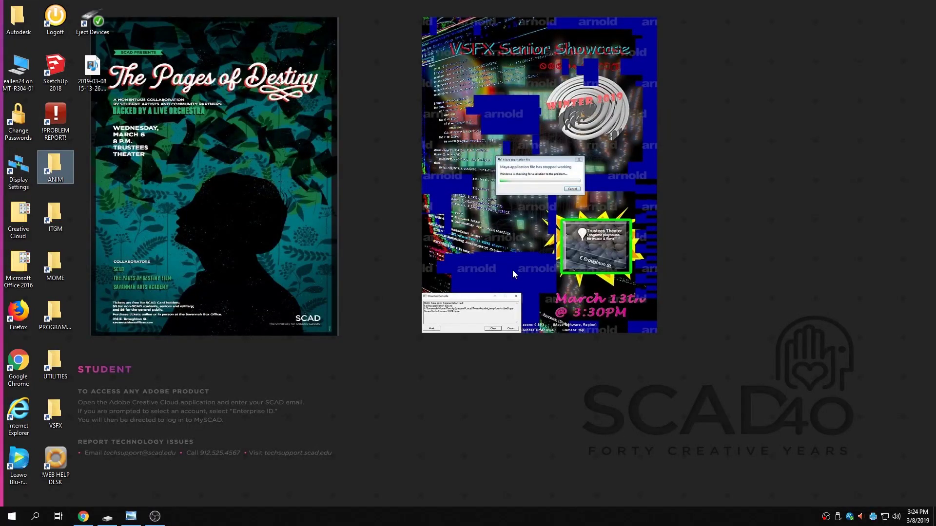
pyautogui.click(35, 517)
pyautogui.write('maya')
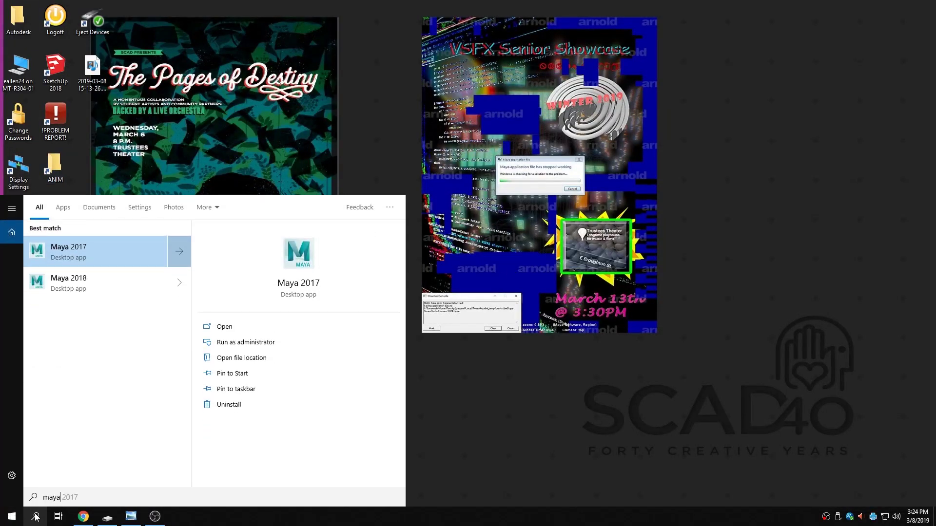
pyautogui.click(63, 283)
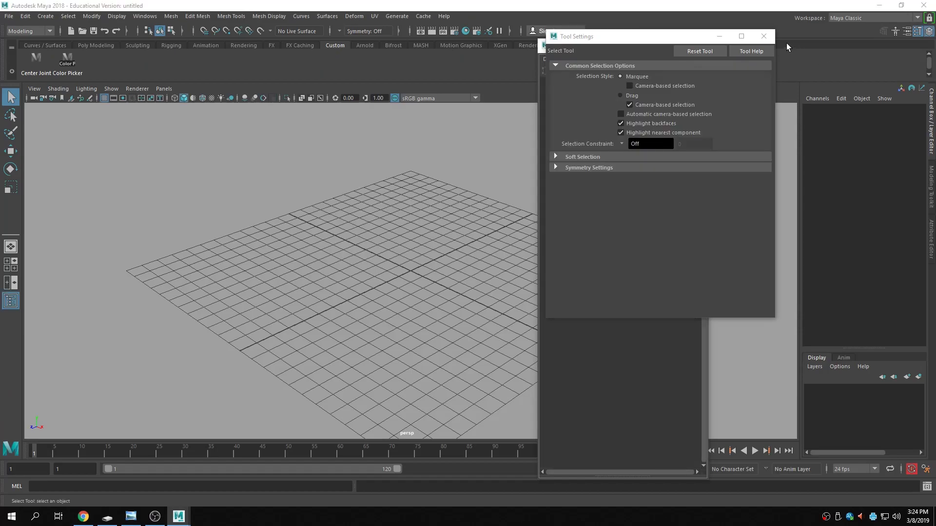
pyautogui.click(697, 45)
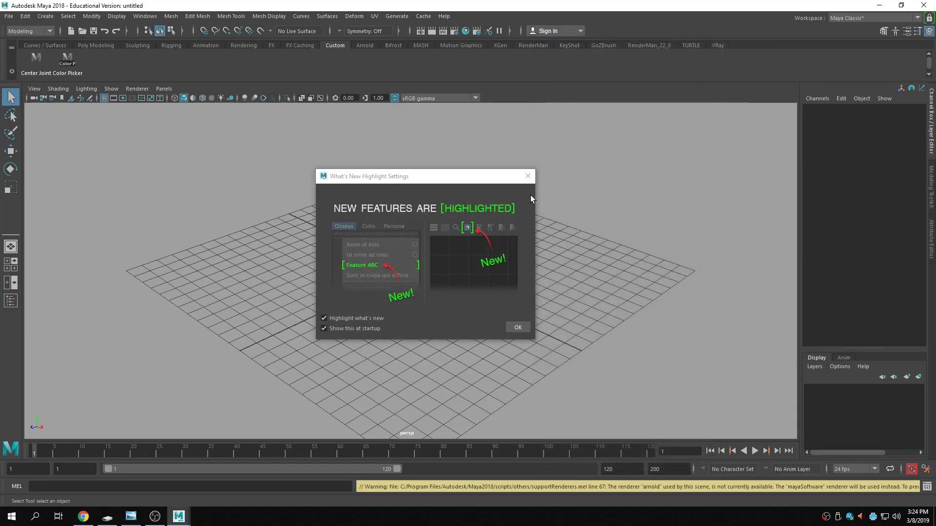
pyautogui.click(531, 182)
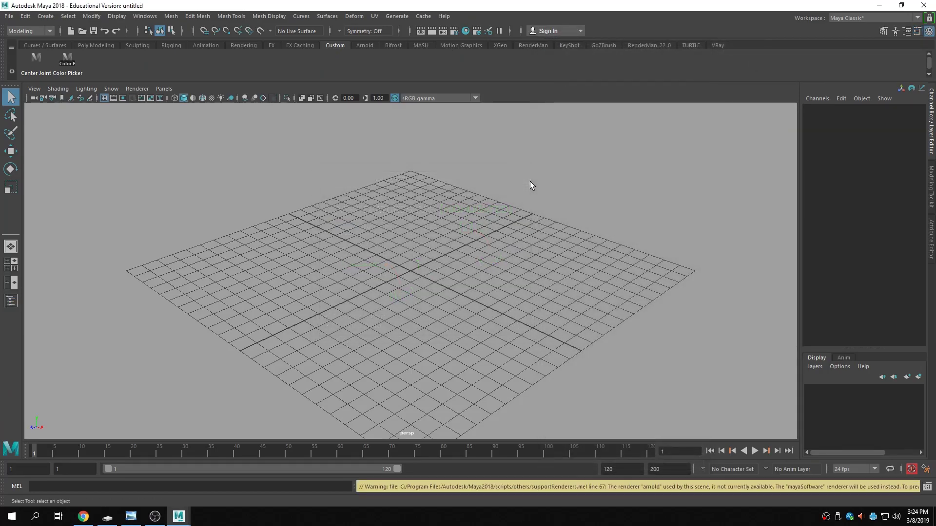
# - Open the scene SecurityGuard_new.037.ma from E:\Rigging Union\Face Gui\Model\assets
pyautogui.click(9, 16)
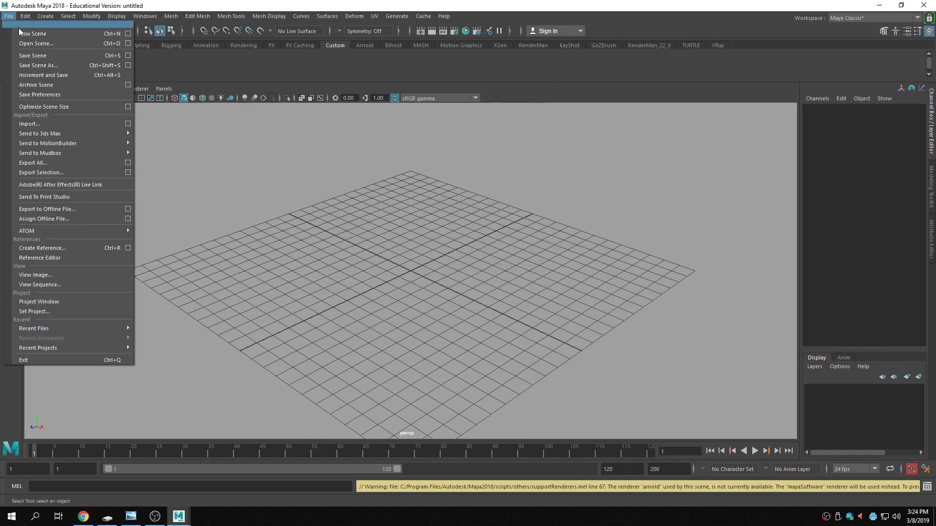
pyautogui.click(25, 43)
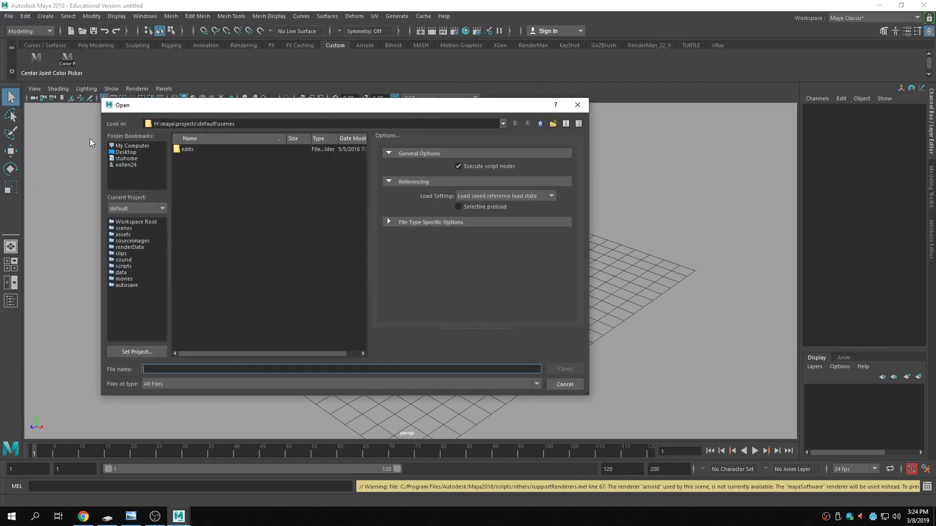
pyautogui.click(120, 146)
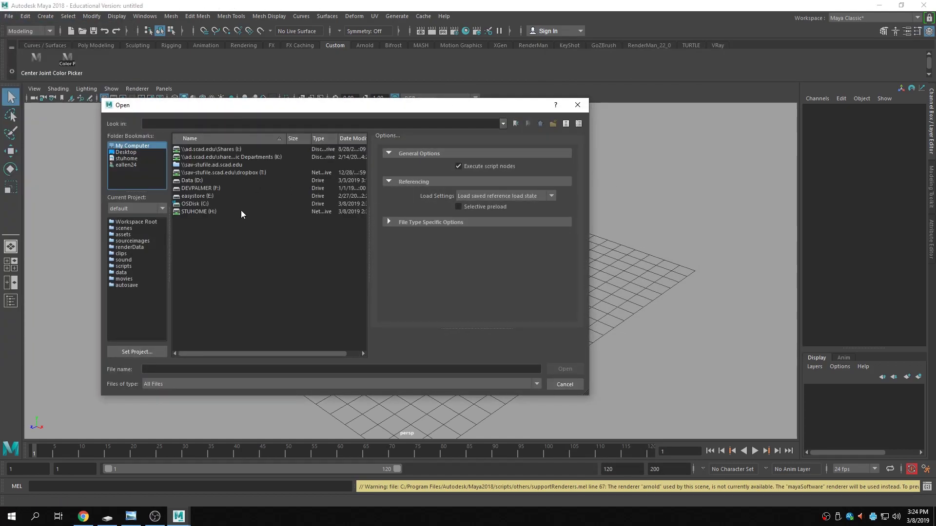
pyautogui.doubleClick(205, 197)
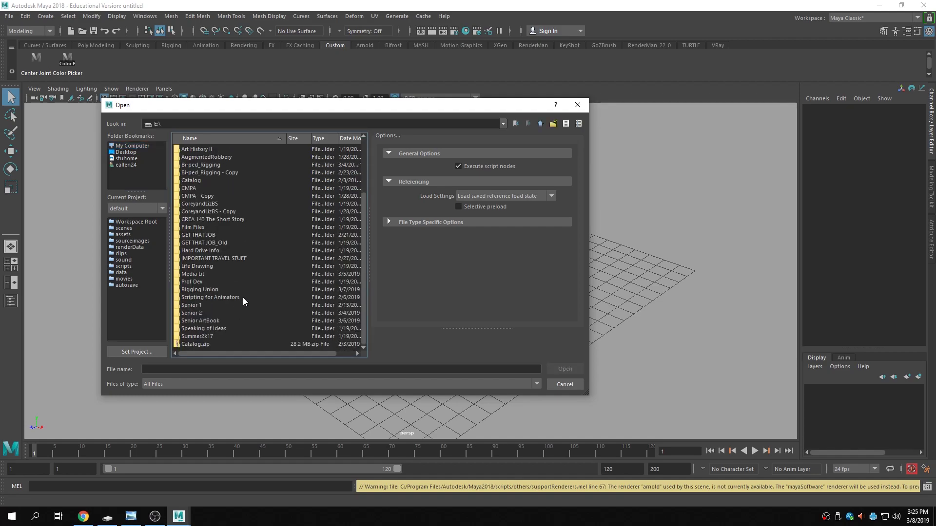
pyautogui.doubleClick(204, 289)
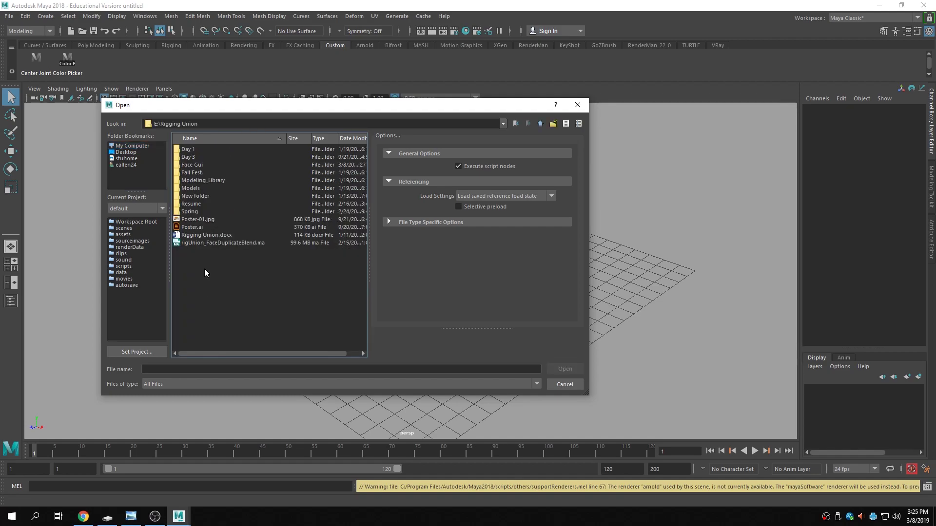
pyautogui.doubleClick(200, 164)
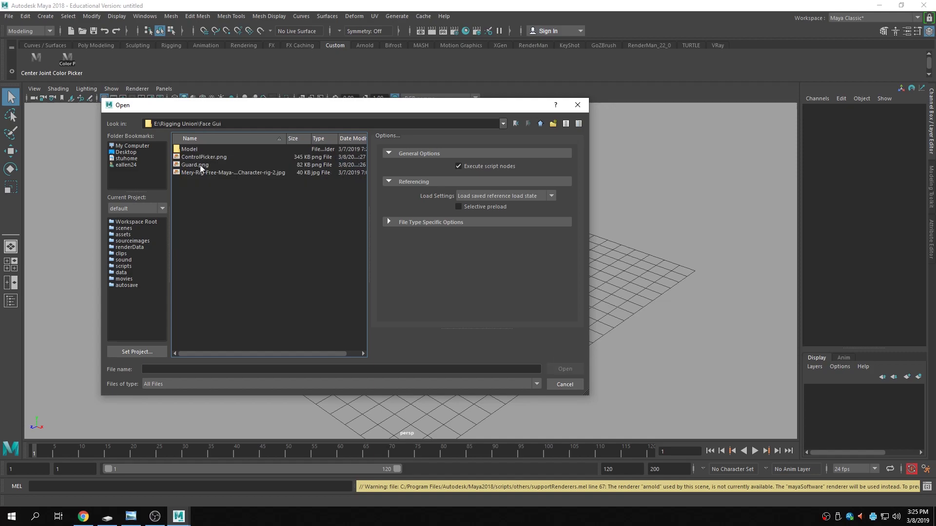
pyautogui.doubleClick(206, 151)
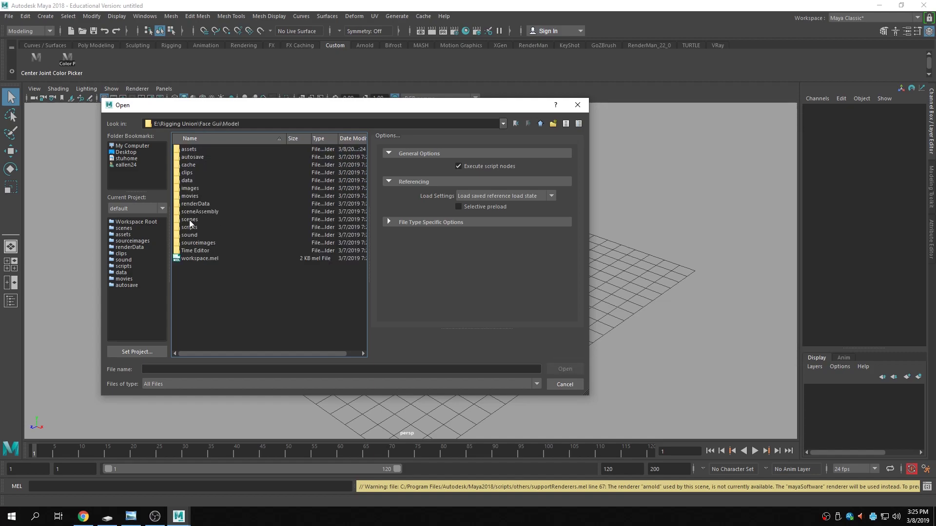
pyautogui.doubleClick(190, 150)
pyautogui.doubleClick(210, 155)
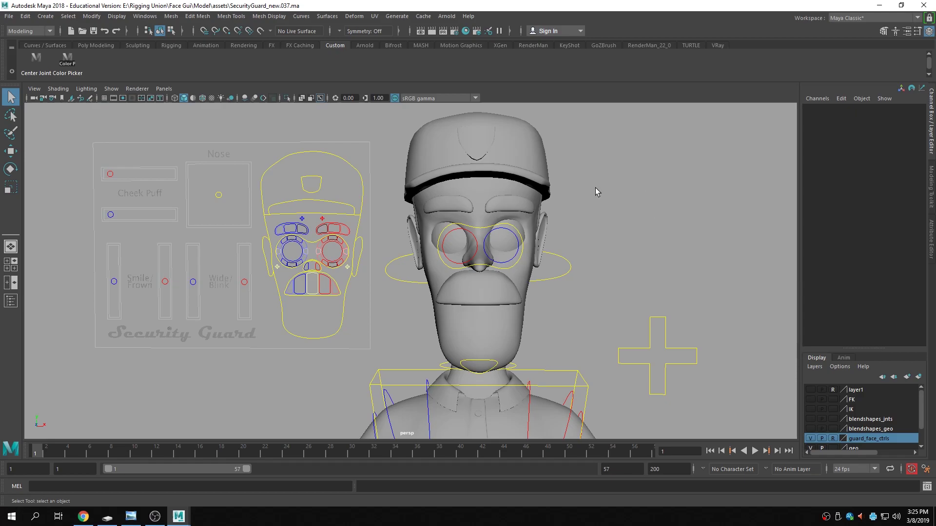
# - Try moving the security guard's nose control within its square on the face GUI and undo the move
pyautogui.keyDown('alt'); pyautogui.moveTo(273, 244); pyautogui.dragTo(346, 263, button='middle'); pyautogui.keyUp('alt')
pyautogui.scroll(2, 378, 280)
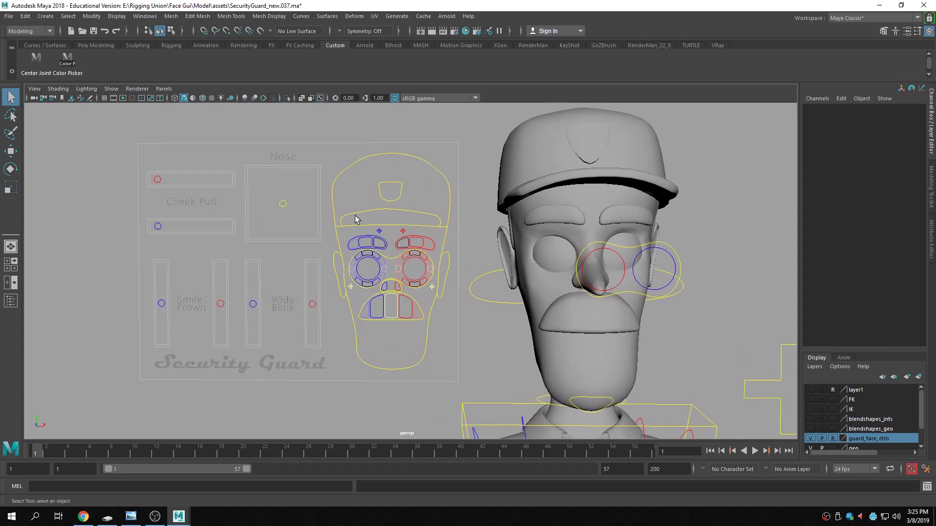
pyautogui.click(282, 206)
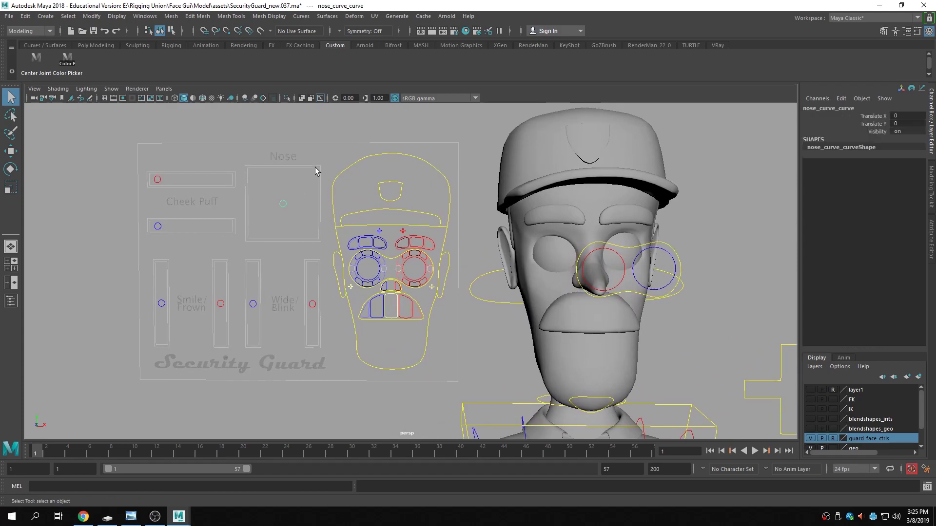
pyautogui.press('w')
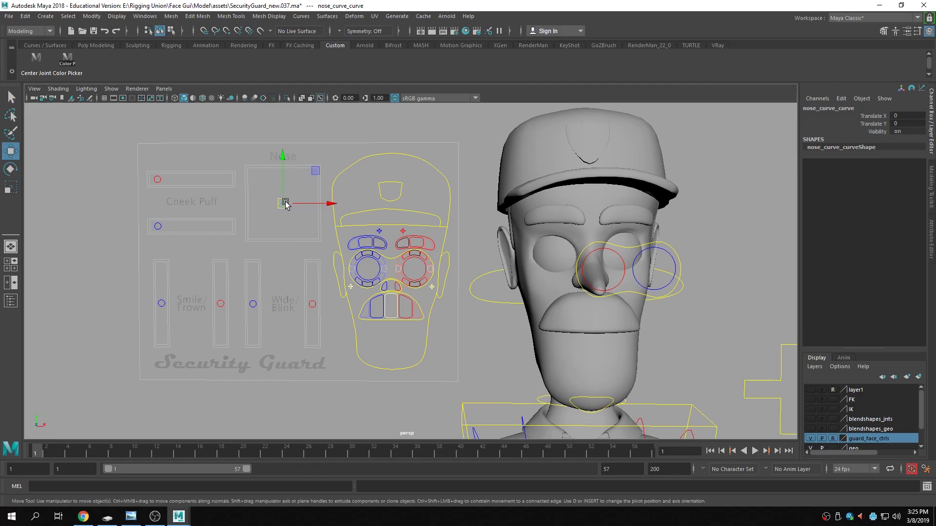
pyautogui.moveTo(286, 204)
pyautogui.mouseDown()
pyautogui.moveTo(274, 202)
pyautogui.moveTo(311, 180)
pyautogui.moveTo(299, 211)
pyautogui.moveTo(268, 211)
pyautogui.moveTo(307, 175)
pyautogui.moveTo(311, 203)
pyautogui.moveTo(262, 218)
pyautogui.moveTo(278, 185)
pyautogui.moveTo(293, 200)
pyautogui.mouseUp()
pyautogui.hotkey('ctrl', 'z')
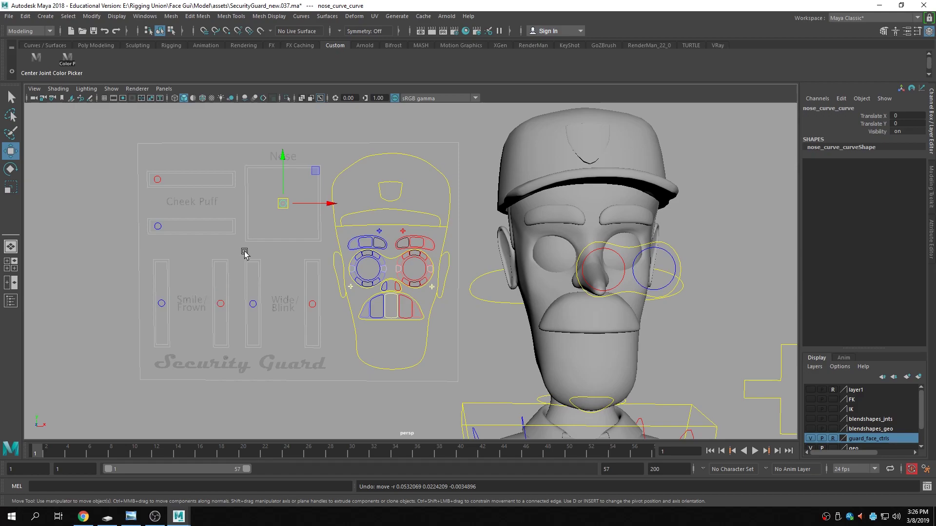
# - Test the guard's left Cheek Puff slider by moving it to about 0.096 in Translate X and beyond, and undo the last move
pyautogui.click(273, 250)
pyautogui.click(158, 178)
pyautogui.moveTo(173, 179)
pyautogui.mouseDown()
pyautogui.moveTo(215, 179)
pyautogui.moveTo(189, 180)
pyautogui.mouseUp()
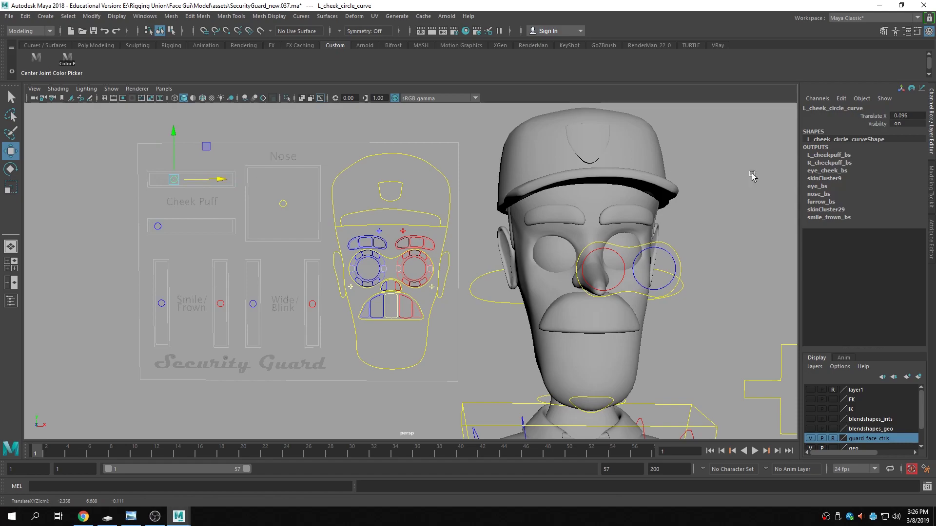
pyautogui.click(932, 246)
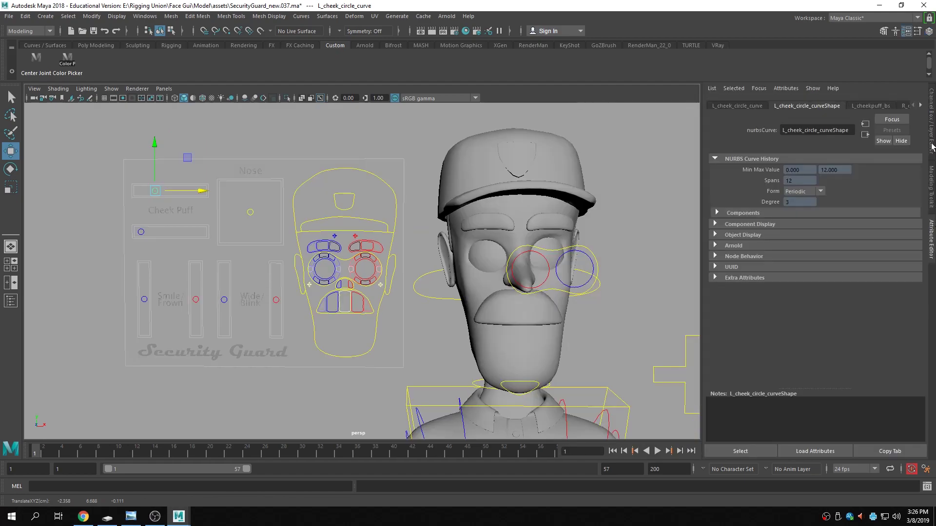
pyautogui.moveTo(192, 193); pyautogui.dragTo(229, 190)
pyautogui.hotkey('ctrl', 'z')
# - Try lowering the guard's right Wide/Blink slider and raising the left one, undoing each move
pyautogui.click(224, 300)
pyautogui.moveTo(224, 278)
pyautogui.mouseDown()
pyautogui.moveTo(223, 253)
pyautogui.moveTo(224, 313)
pyautogui.moveTo(236, 272)
pyautogui.moveTo(229, 283)
pyautogui.mouseUp()
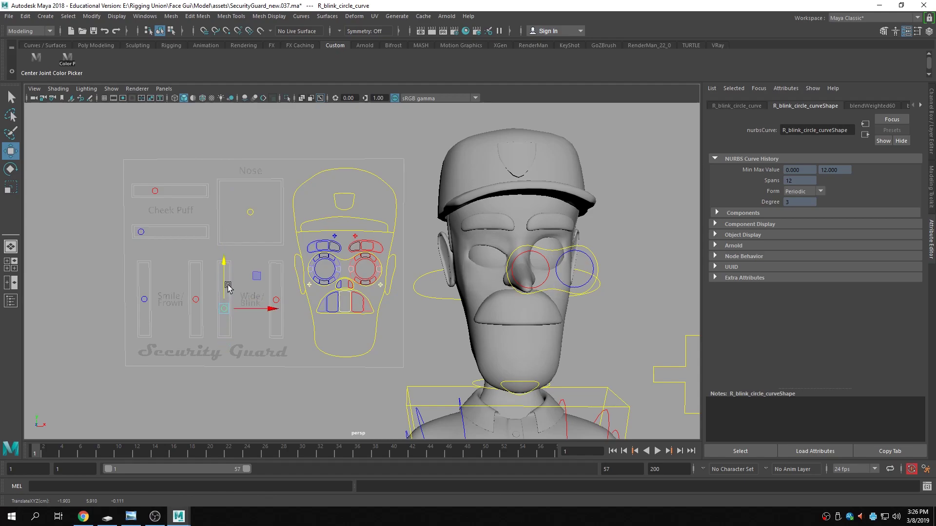
pyautogui.hotkey('ctrl', 'z')
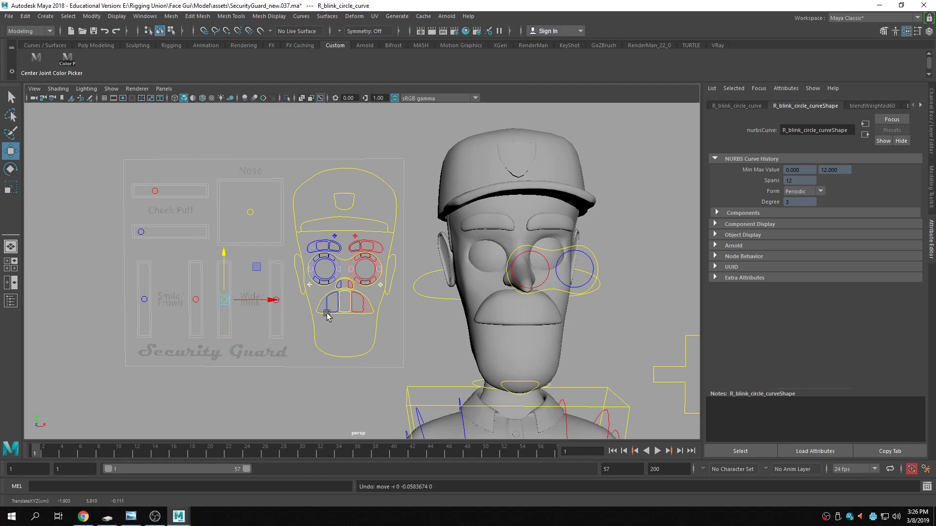
pyautogui.click(276, 316)
pyautogui.click(277, 298)
pyautogui.moveTo(277, 297); pyautogui.dragTo(280, 275)
pyautogui.hotkey('ctrl', 'z')
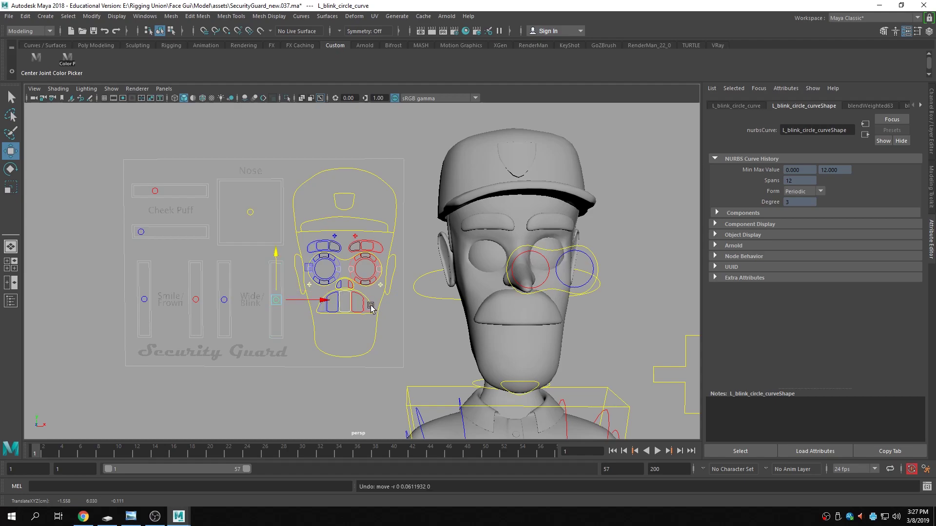
# - Examine the right and left eye controls and the left inner eye control on the guard's face GUI, then clear the selection
pyautogui.click(320, 266)
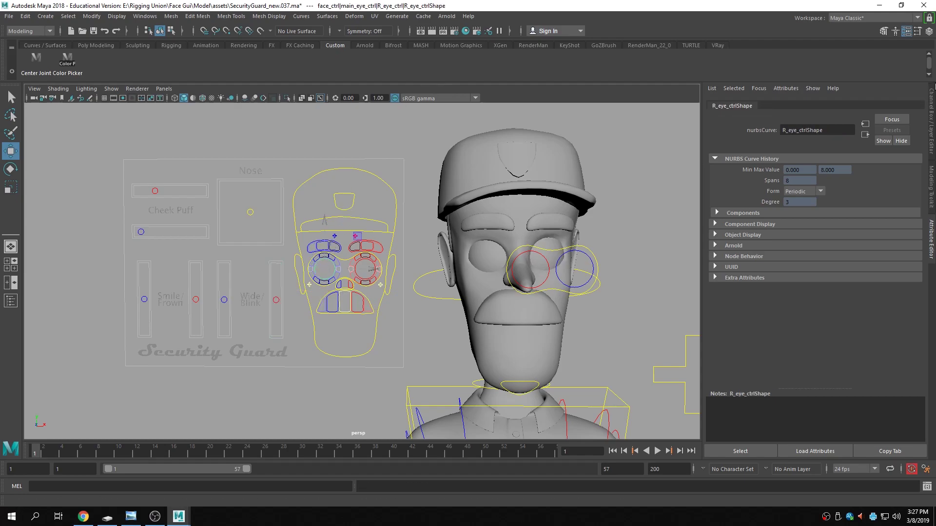
pyautogui.click(932, 98)
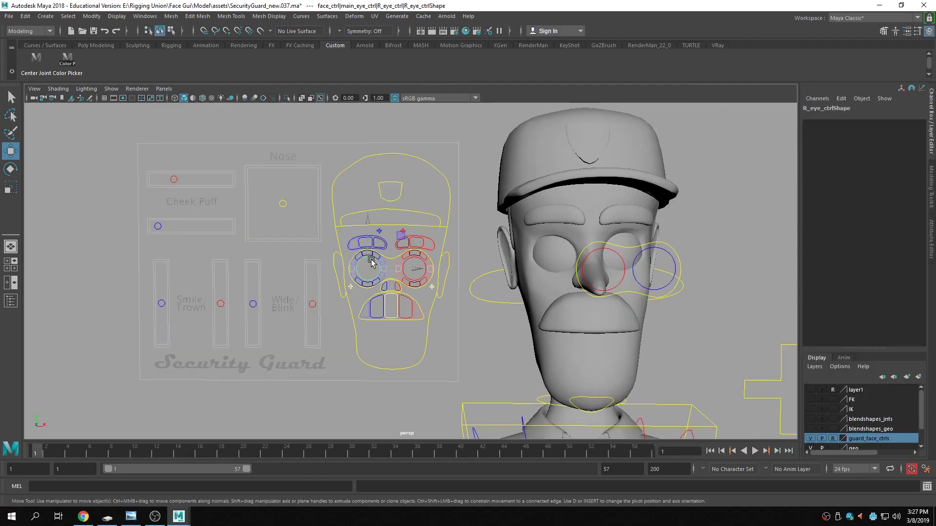
pyautogui.scroll(3, 366, 270)
pyautogui.scroll(2, 385, 271)
pyautogui.scroll(-3, 463, 290)
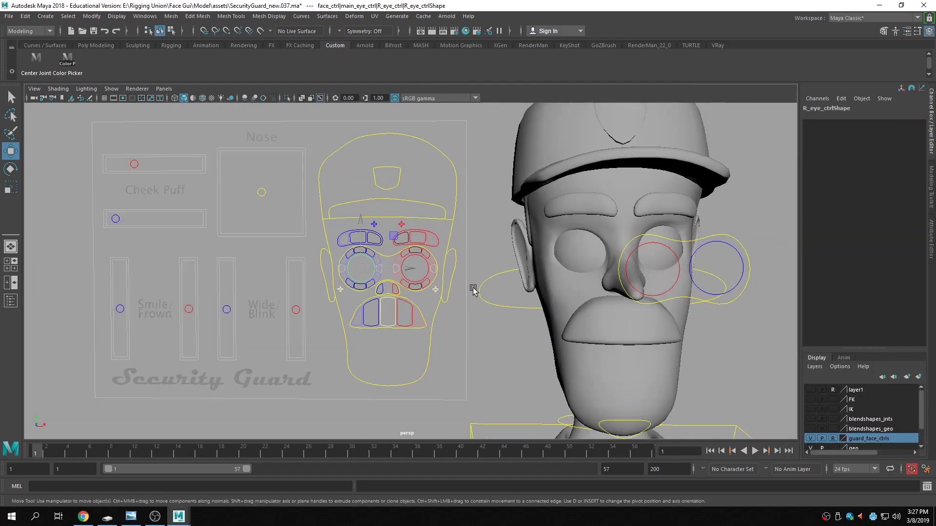
pyautogui.click(412, 285)
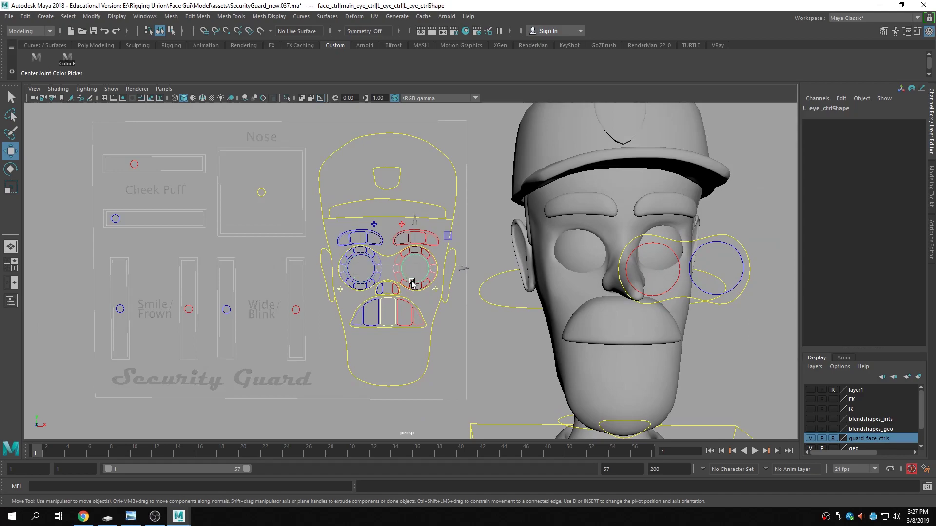
pyautogui.click(394, 269)
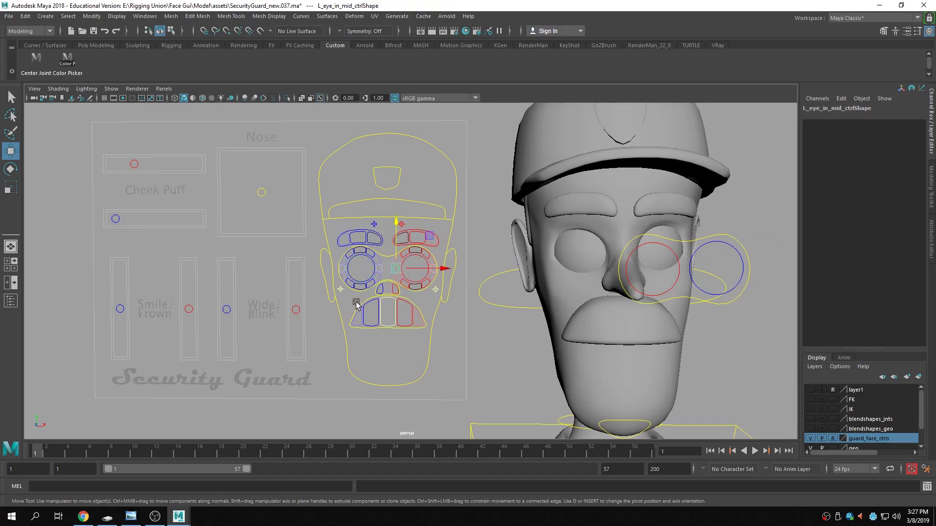
pyautogui.click(349, 299)
pyautogui.scroll(-2, 358, 299)
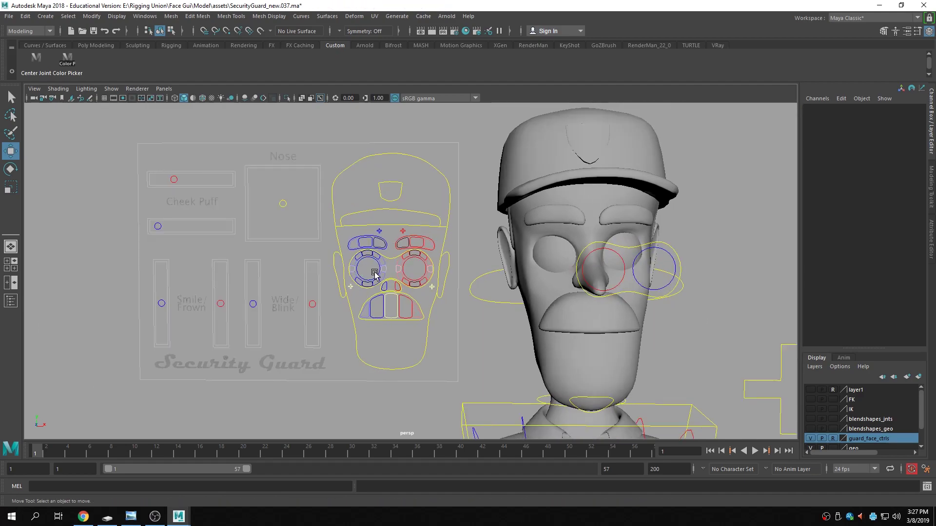
pyautogui.click(375, 277)
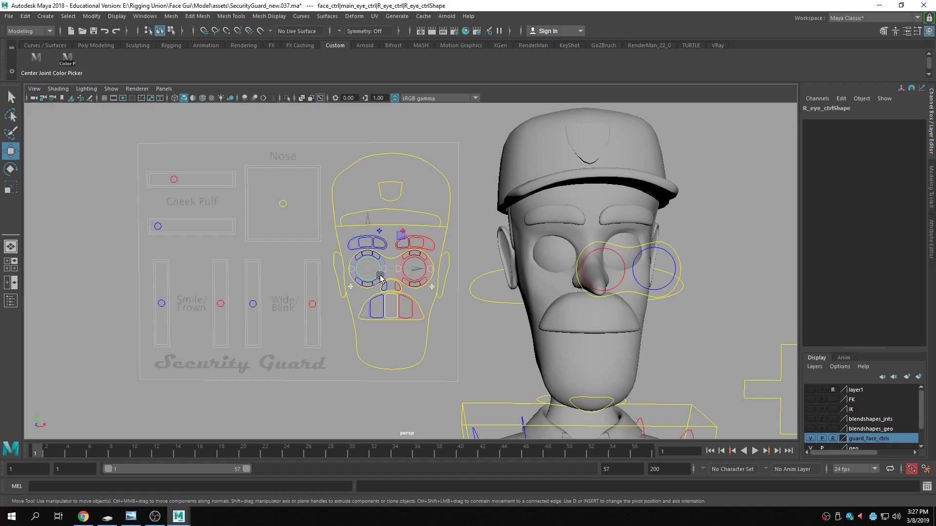
pyautogui.scroll(-3, 395, 259)
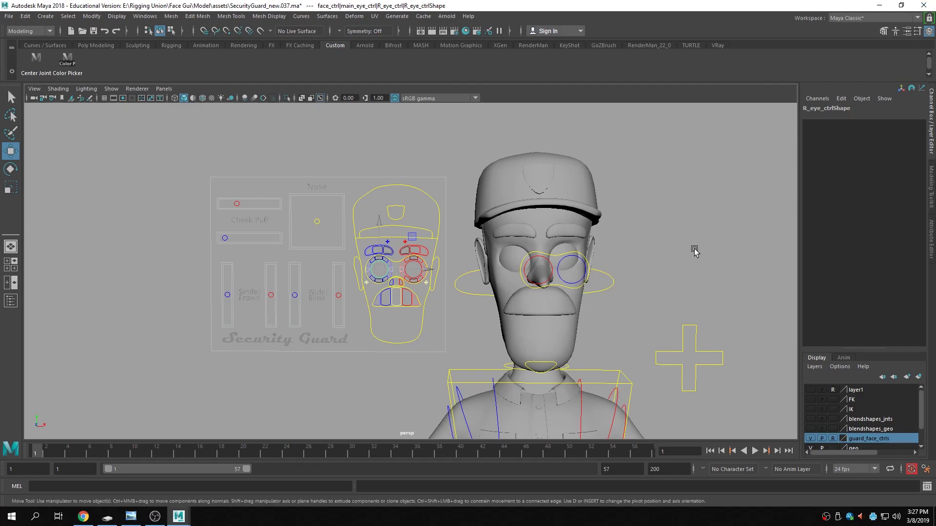
pyautogui.click(694, 250)
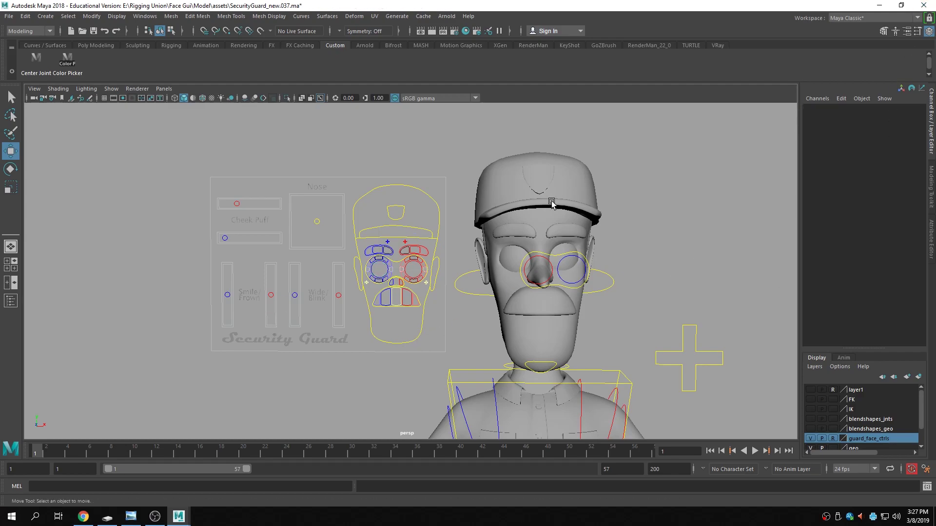
# - Open warrior.mb from the assets folder without saving the changes to the security guard scene
pyautogui.click(10, 16)
pyautogui.click(29, 43)
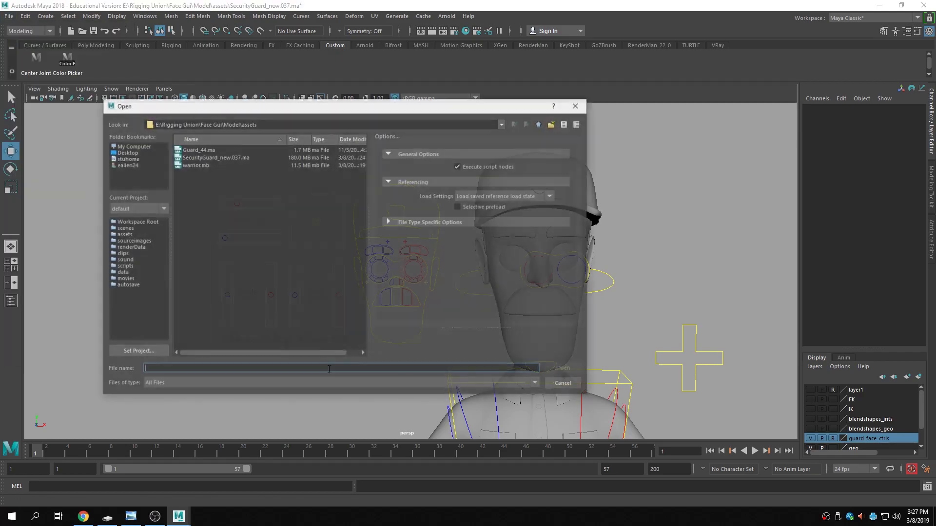
pyautogui.doubleClick(237, 162)
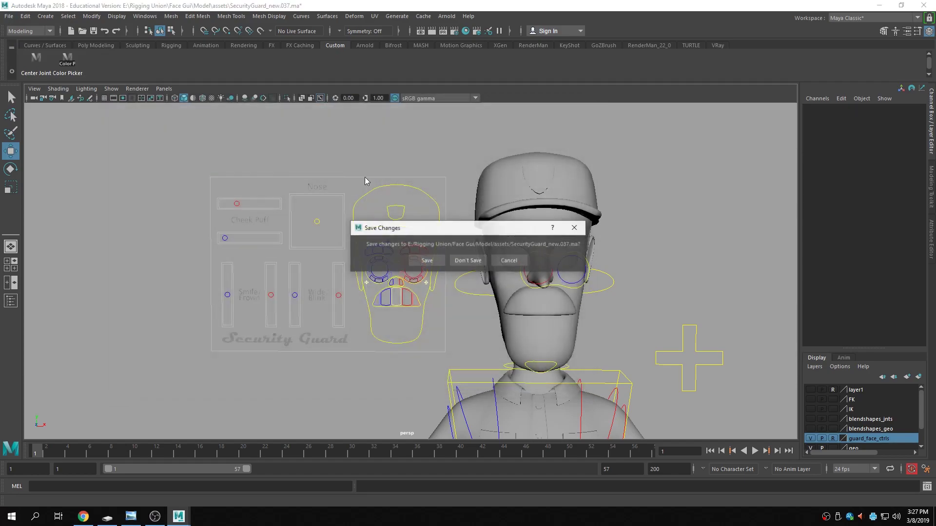
pyautogui.click(477, 263)
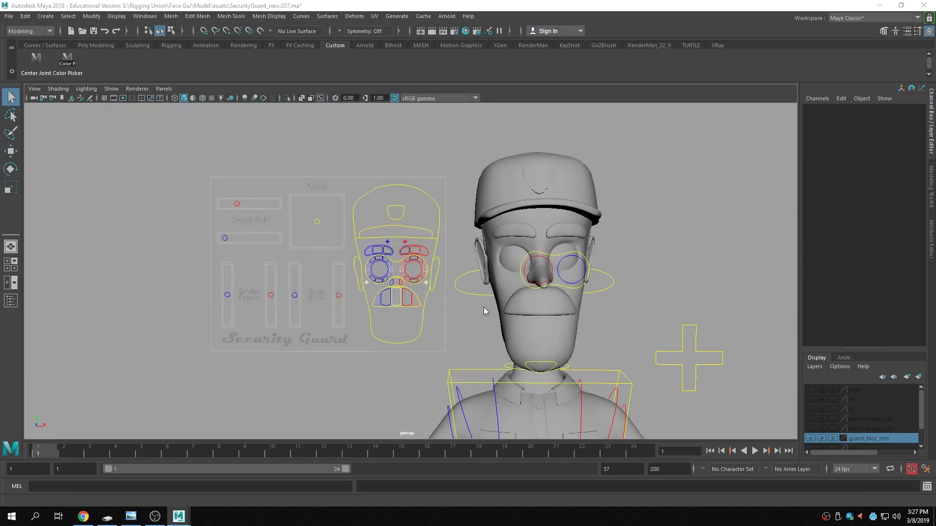
pyautogui.click(468, 286)
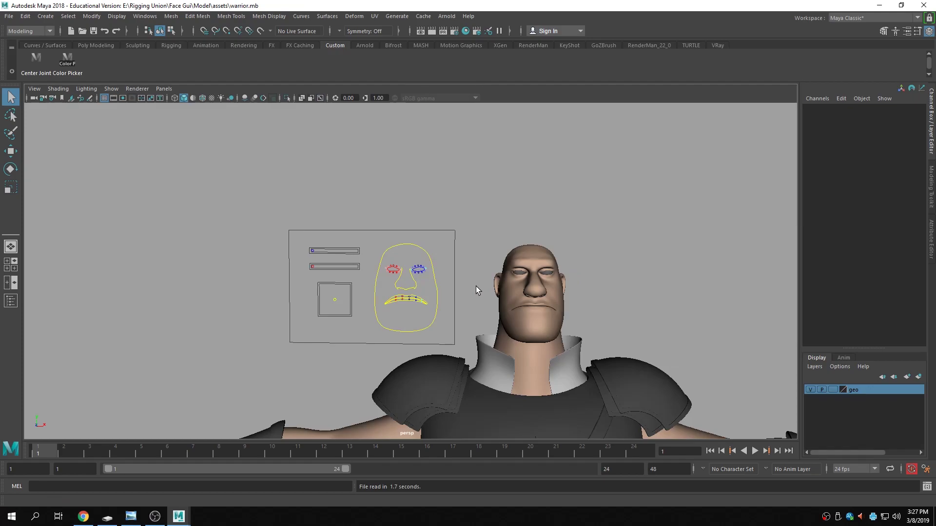
# - Open the Outliner and collapse the main_gui hierarchy of face controls
pyautogui.scroll(-5, 468, 183)
pyautogui.keyDown('alt'); pyautogui.moveTo(526, 252); pyautogui.dragTo(397, 244, button='middle'); pyautogui.keyUp('alt')
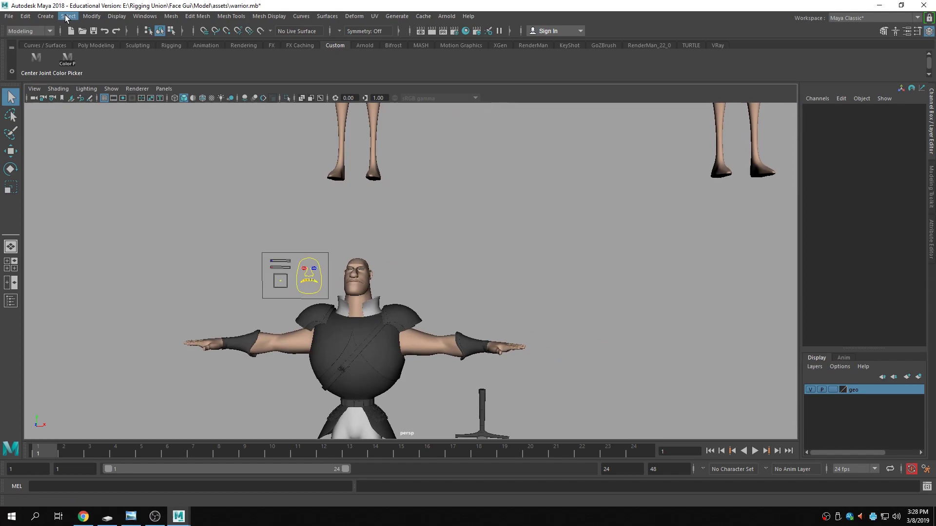
pyautogui.scroll(4, 501, 342)
pyautogui.keyDown('alt'); pyautogui.moveTo(501, 342); pyautogui.dragTo(392, 333); pyautogui.keyUp('alt')
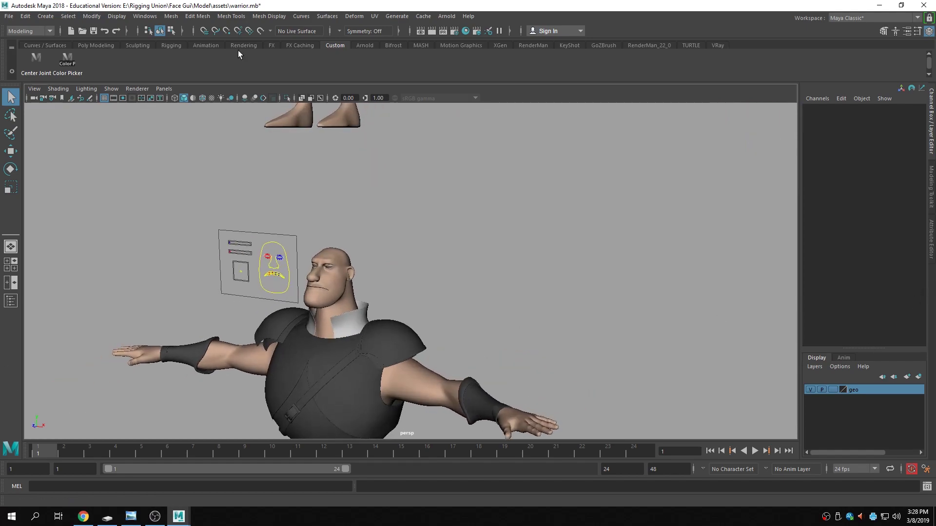
pyautogui.click(144, 16)
pyautogui.click(159, 122)
pyautogui.click(552, 121)
pyautogui.click(551, 122)
pyautogui.click(549, 132)
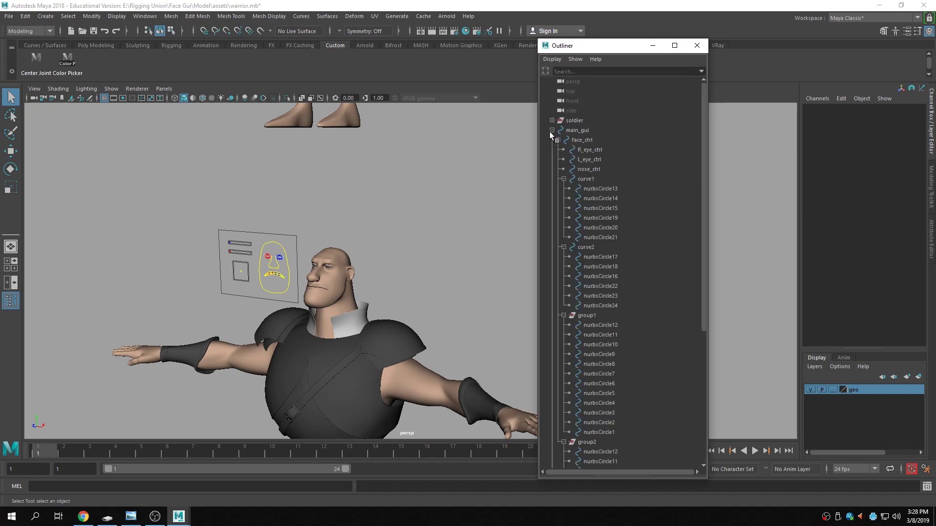
pyautogui.click(551, 131)
# - Show the warrior's head in the side view as wireframe with X-Ray Joints enabled
pyautogui.scroll(3, 214, 323)
pyautogui.keyDown('alt'); pyautogui.moveTo(212, 323); pyautogui.dragTo(353, 264); pyautogui.keyUp('alt')
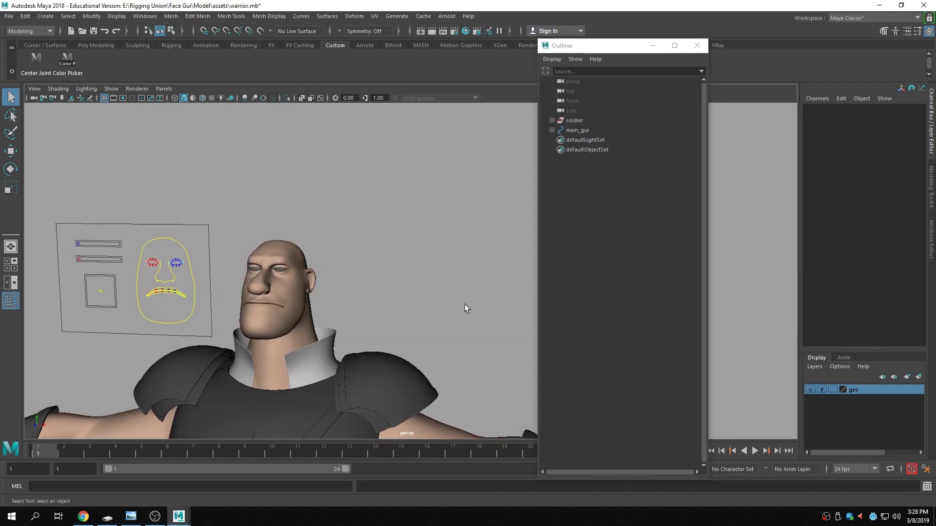
pyautogui.press('space')
pyautogui.press('space')
pyautogui.scroll(-3, 390, 303)
pyautogui.scroll(6, 362, 277)
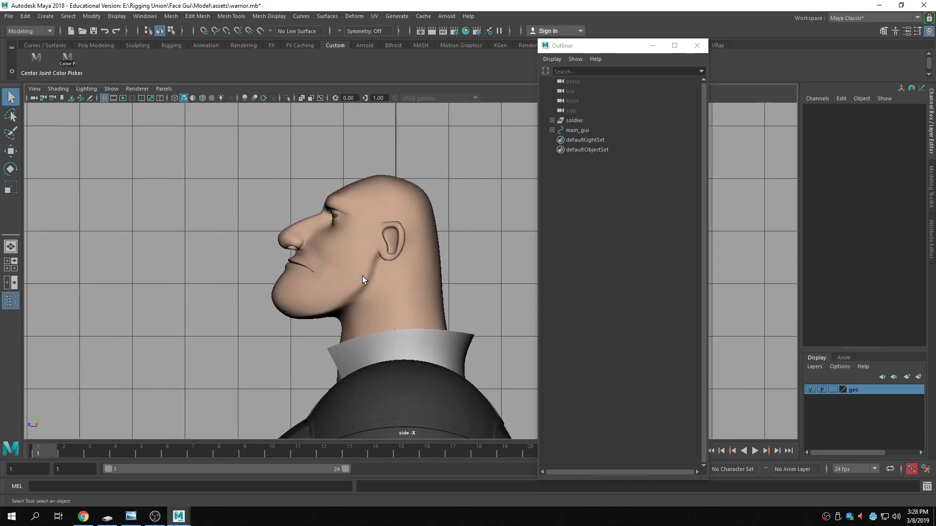
pyautogui.scroll(1, 384, 259)
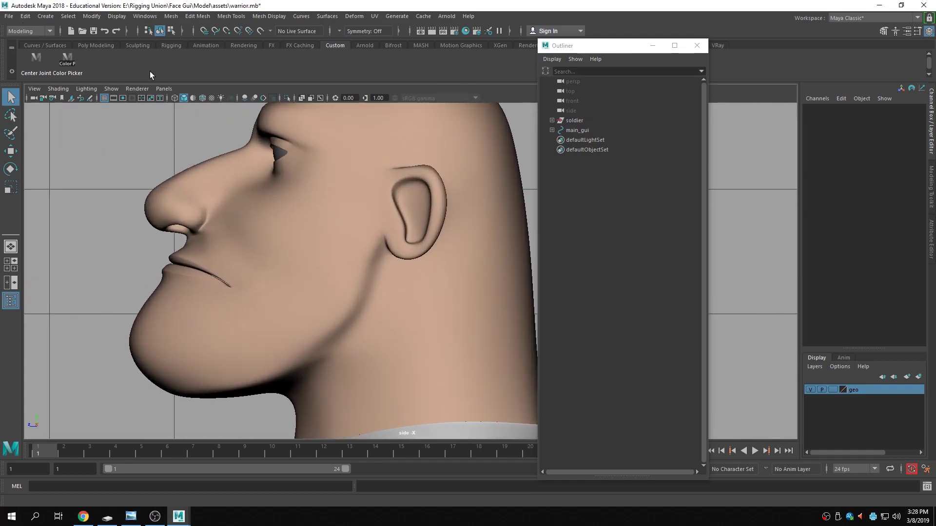
pyautogui.click(54, 90)
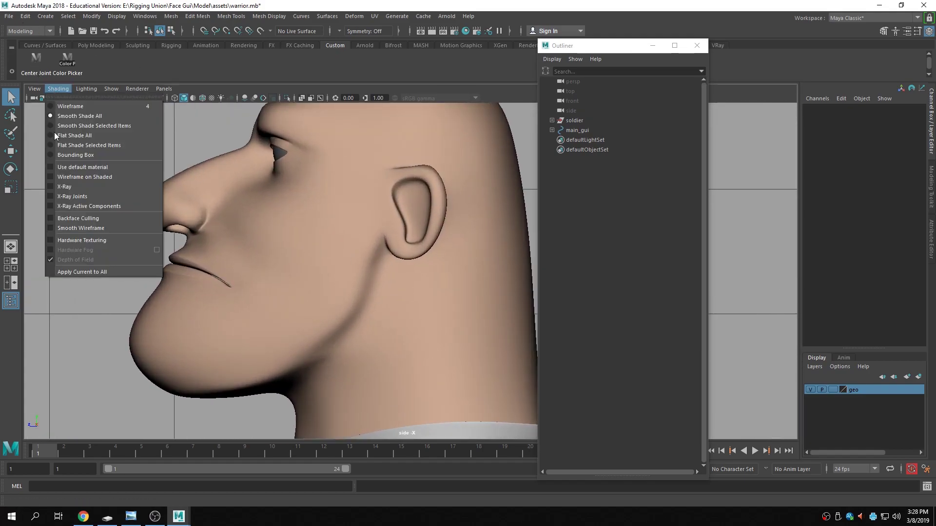
pyautogui.click(50, 198)
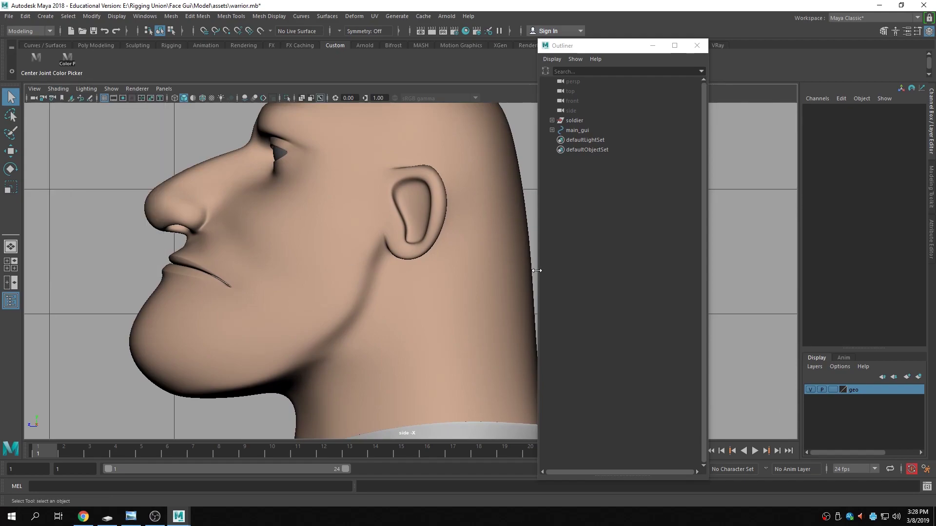
pyautogui.click(175, 98)
pyautogui.keyDown('alt'); pyautogui.moveTo(498, 282); pyautogui.dragTo(479, 271, button='middle'); pyautogui.keyUp('alt')
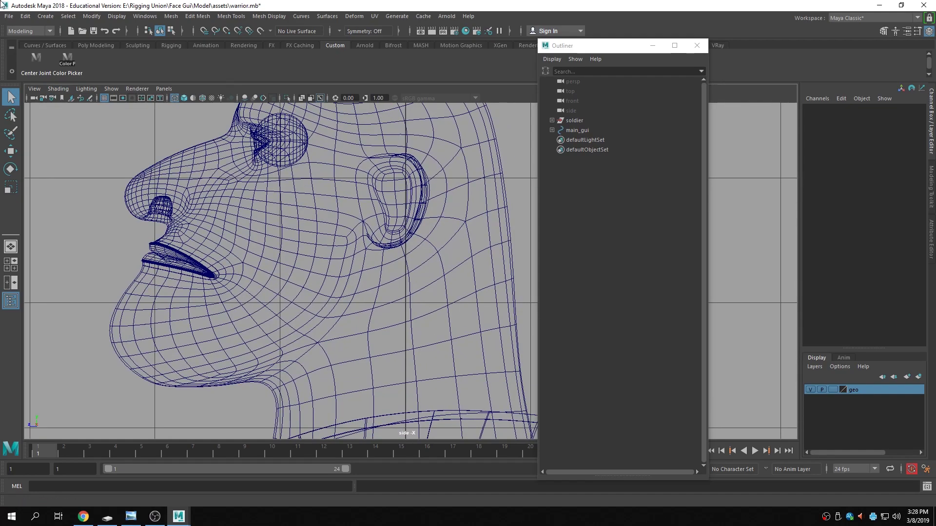
# - Switch to the Rigging tools and place a single joint on the centre grid line just below the warrior's ear
pyautogui.click(71, 16)
pyautogui.click(31, 31)
pyautogui.click(39, 51)
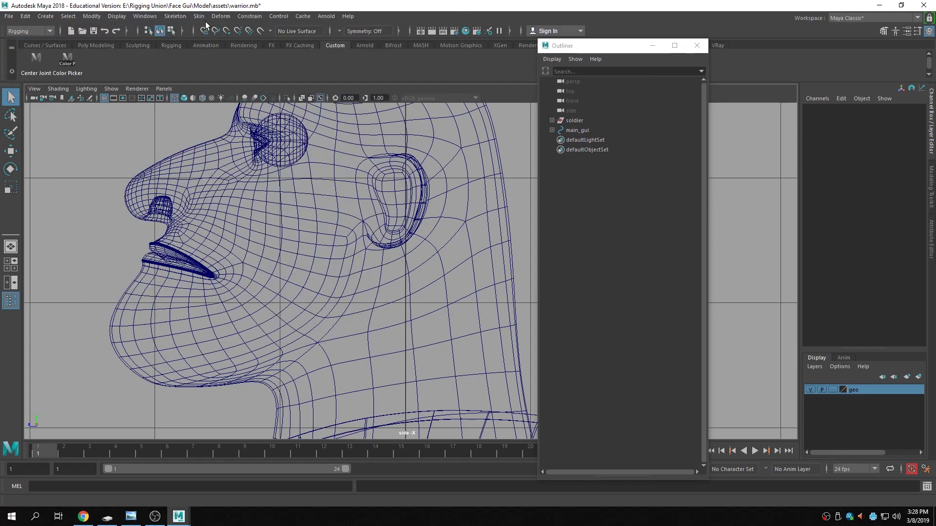
pyautogui.click(175, 16)
pyautogui.click(195, 39)
pyautogui.scroll(2, 389, 307)
pyautogui.scroll(2, 389, 307)
pyautogui.scroll(-1, 381, 257)
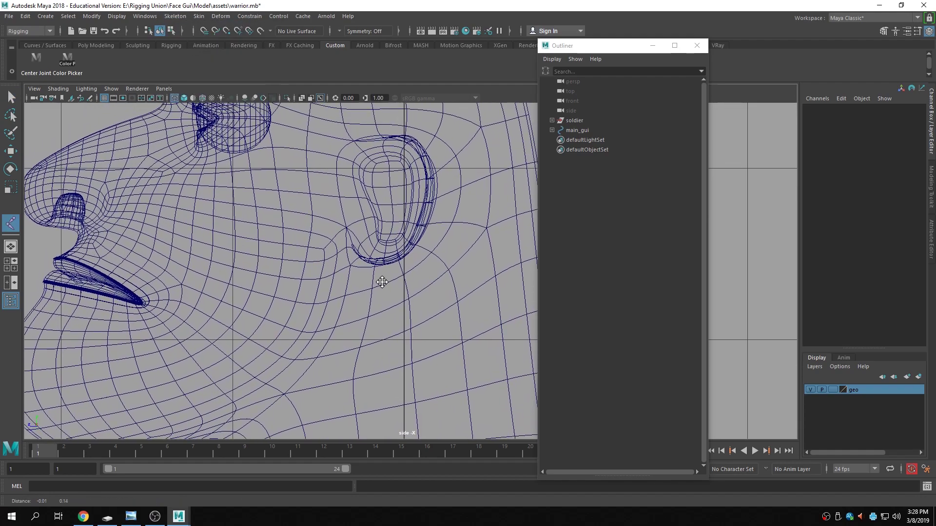
pyautogui.click(406, 276)
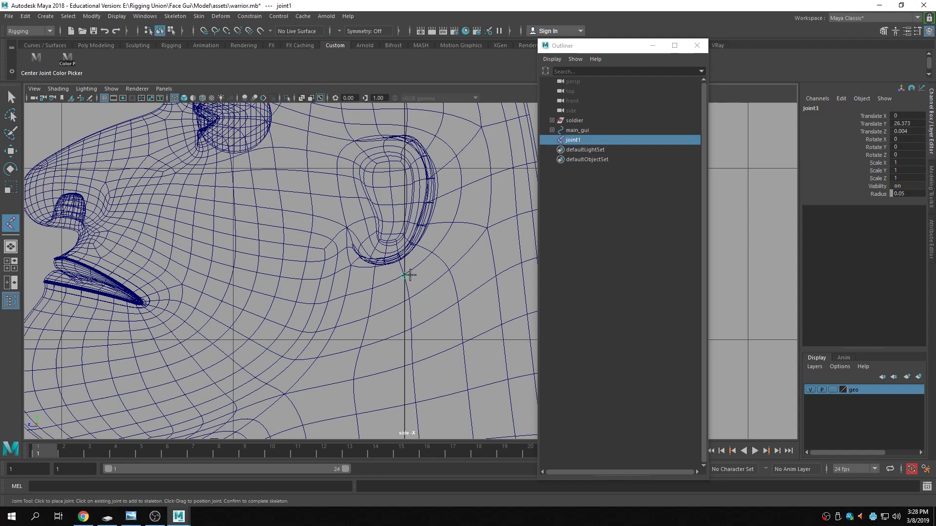
pyautogui.click(10, 97)
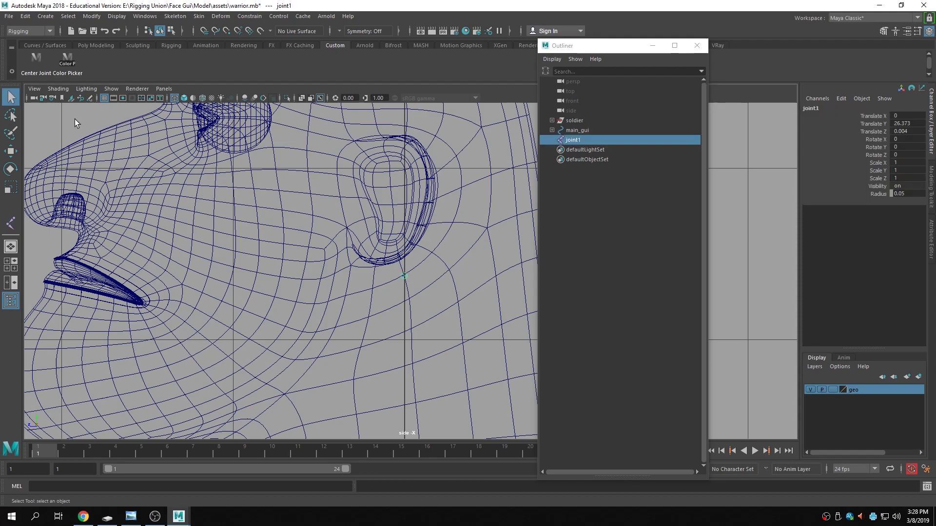
# - Rename the new joint head_jnt and minimize the Outliner
pyautogui.doubleClick(589, 139)
pyautogui.press('BackSpace')
pyautogui.write('head_jnt')
pyautogui.press('Return')
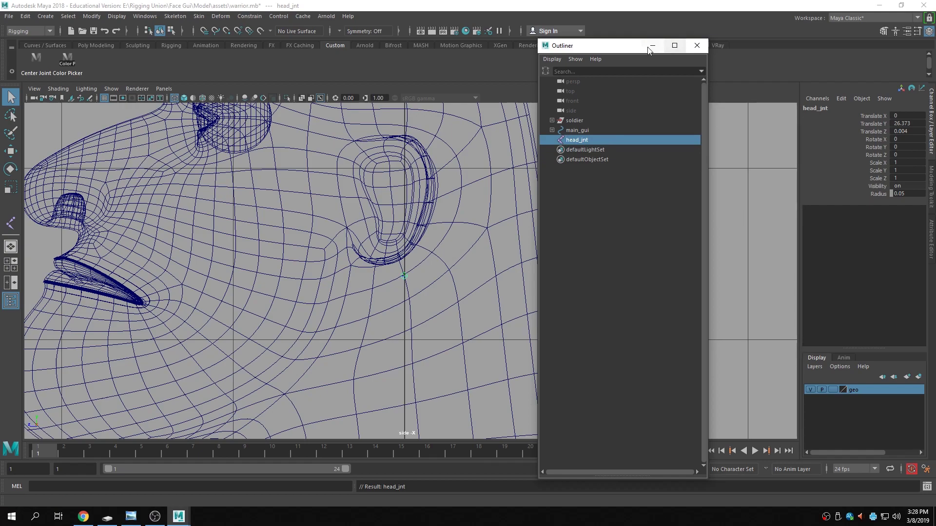
pyautogui.moveTo(634, 44); pyautogui.dragTo(683, 44)
pyautogui.click(700, 46)
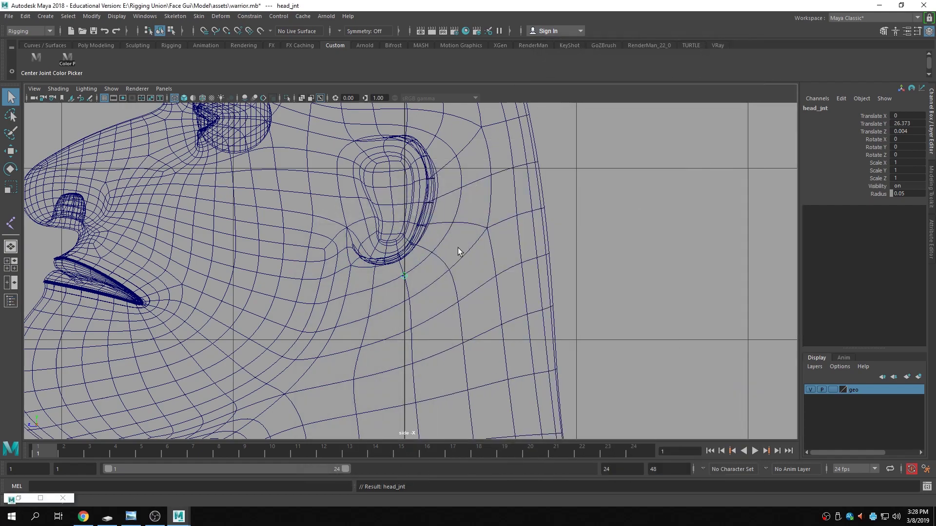
# - Return to the perspective view of the warrior's head and enable X-Ray Joints there
pyautogui.press('space')
pyautogui.press('space')
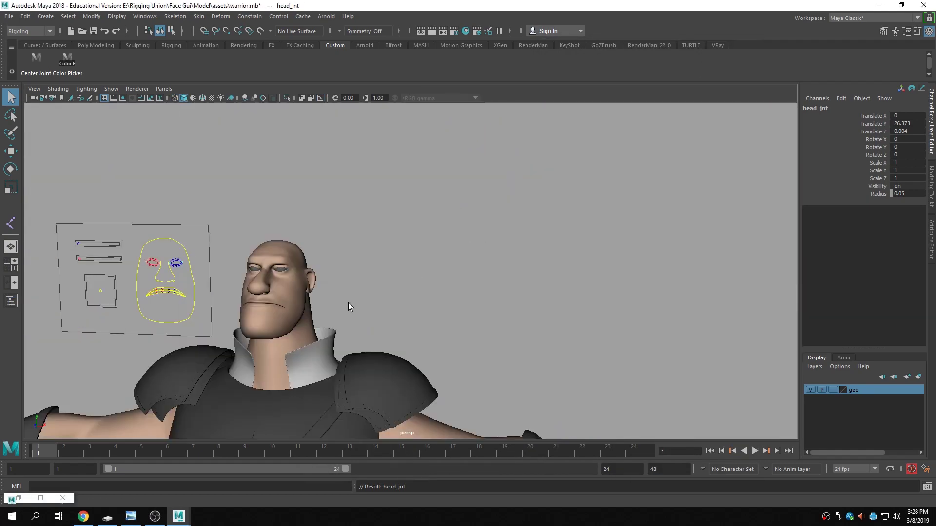
pyautogui.keyDown('alt'); pyautogui.moveTo(354, 300); pyautogui.dragTo(437, 275, button='middle'); pyautogui.keyUp('alt')
pyautogui.keyDown('alt'); pyautogui.moveTo(215, 168); pyautogui.dragTo(431, 279, button='right'); pyautogui.keyUp('alt')
pyautogui.click(51, 90)
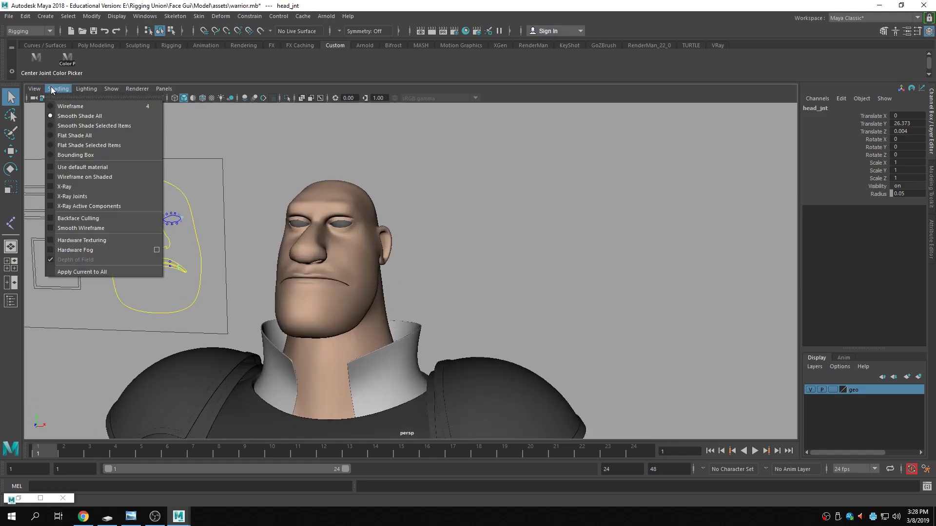
pyautogui.click(51, 195)
pyautogui.moveTo(273, 312)
pyautogui.keyDown('alt'); pyautogui.mouseDown()
pyautogui.moveTo(350, 316)
pyautogui.moveTo(341, 303)
pyautogui.moveTo(334, 433)
pyautogui.mouseUp(); pyautogui.keyUp('alt')
# - Create a NURBS square at the origin as the base for a head control
pyautogui.click(45, 17)
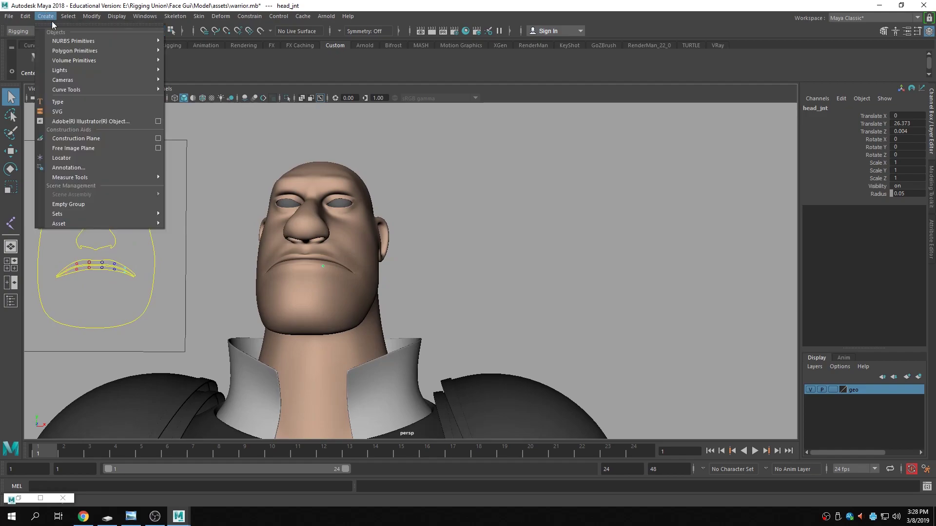
pyautogui.moveTo(63, 41)
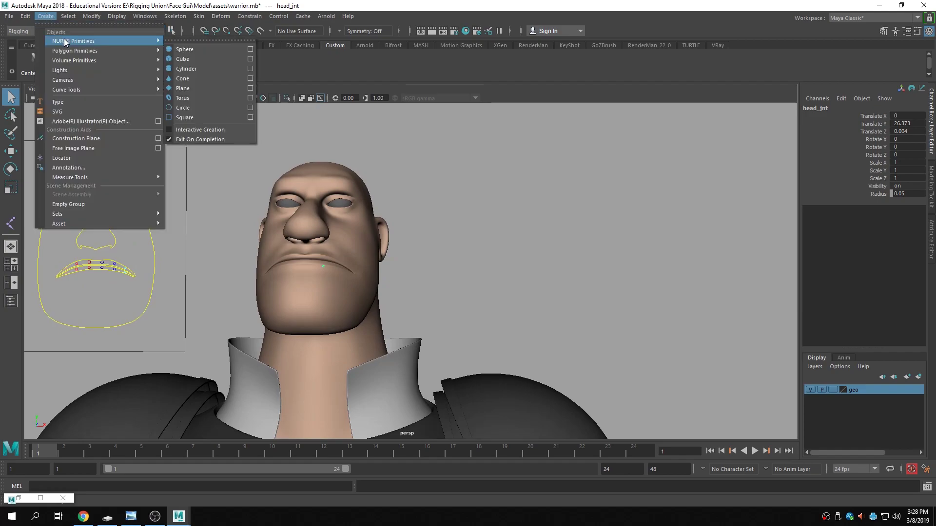
pyautogui.click(198, 117)
pyautogui.press('a')
pyautogui.scroll(10, 398, 348)
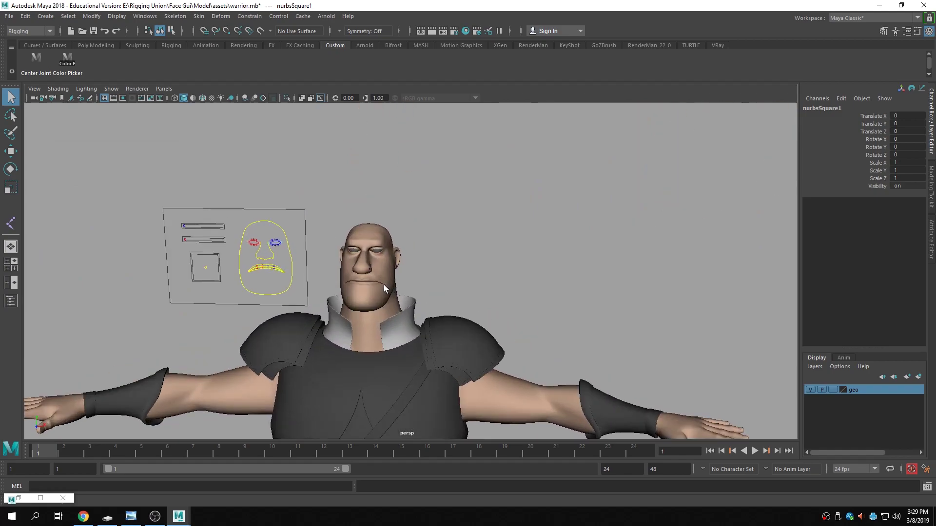
pyautogui.scroll(4, 385, 284)
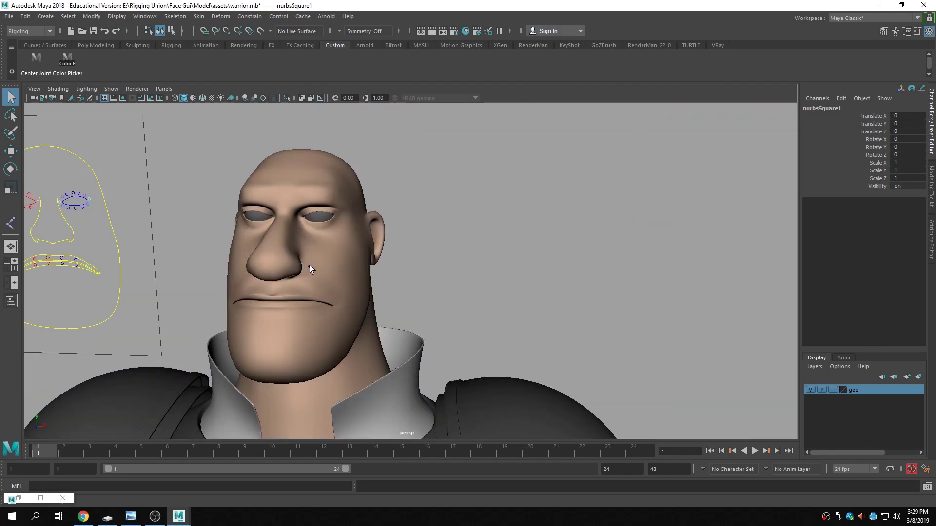
# - Match the NURBS square's translation to head_jnt inside the warrior's head
pyautogui.click(309, 266)
pyautogui.click(93, 17)
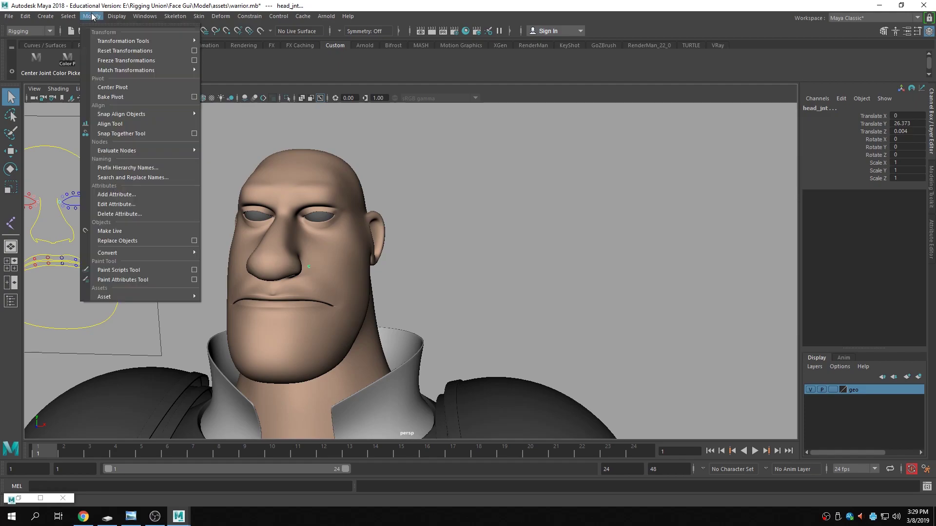
pyautogui.moveTo(137, 71)
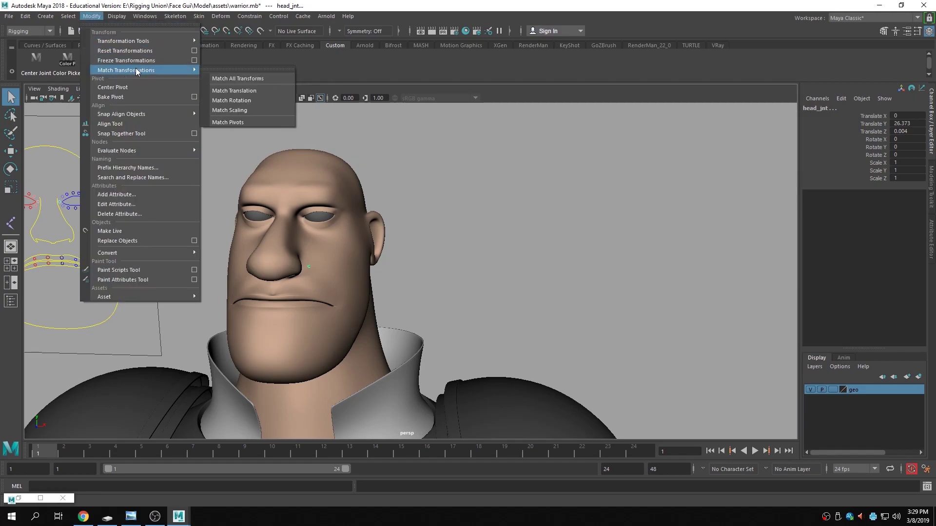
pyautogui.click(235, 91)
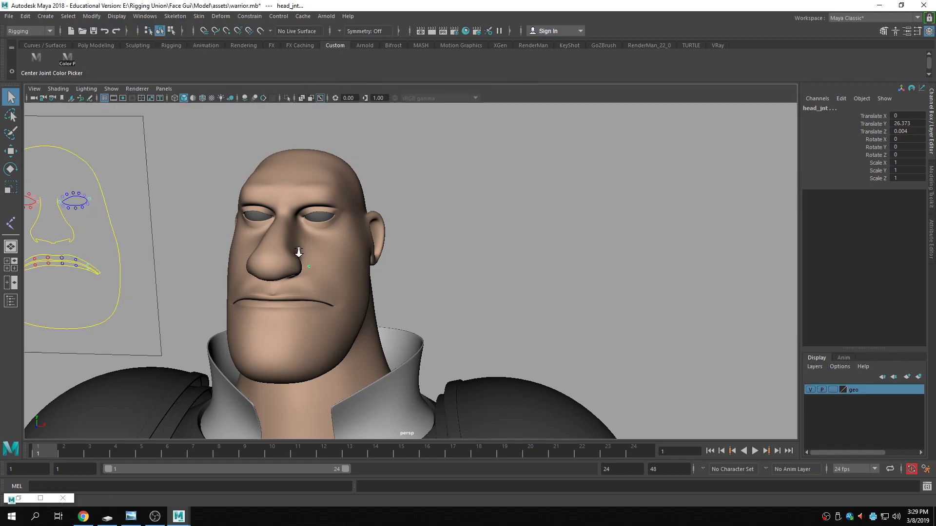
pyautogui.scroll(-5, 384, 282)
pyautogui.scroll(-4, 383, 282)
pyautogui.scroll(5, 383, 283)
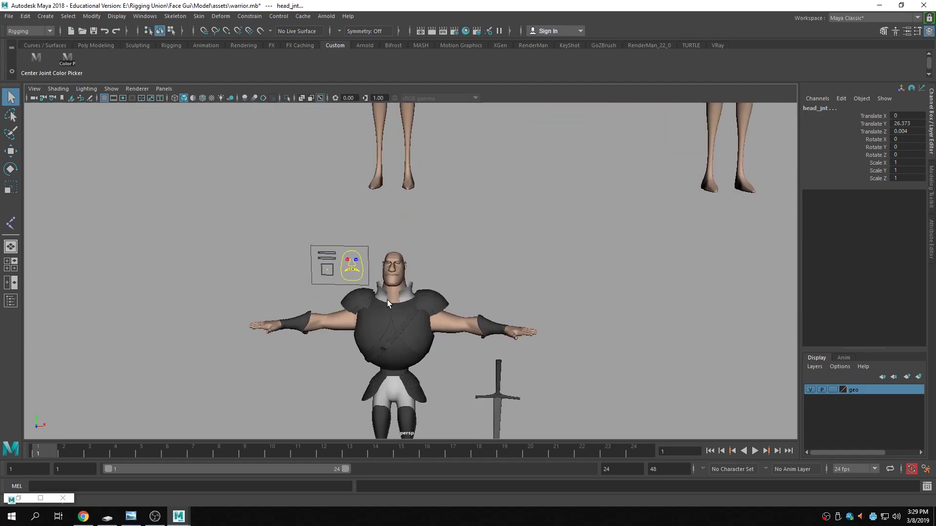
# - Restore the Outliner, select the nurbsSquare1 group on its own and show it in the side view
pyautogui.click(19, 499)
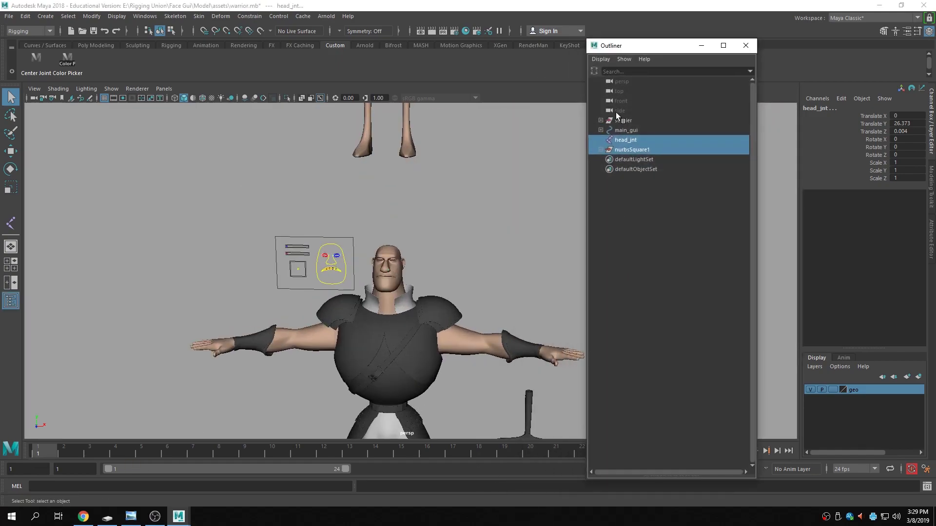
pyautogui.click(600, 149)
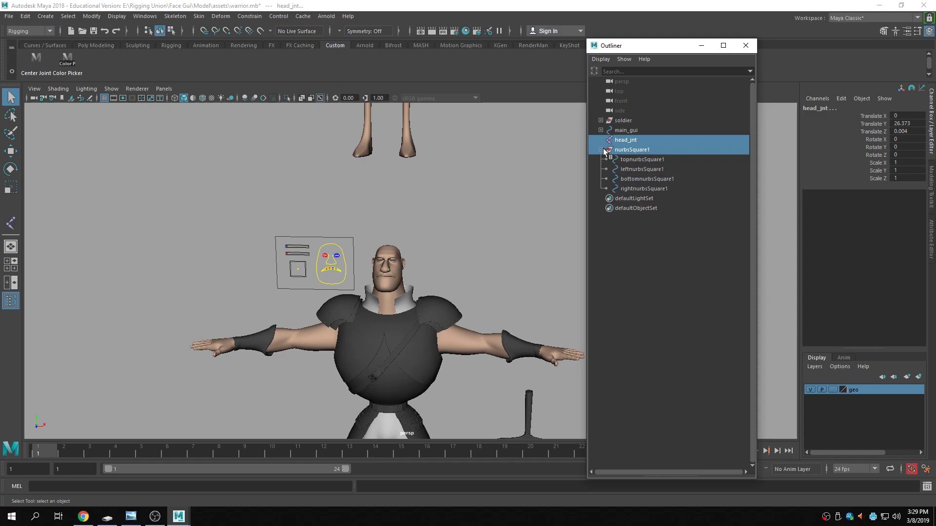
pyautogui.click(601, 149)
pyautogui.click(636, 152)
pyautogui.scroll(1, 409, 226)
pyautogui.press('space')
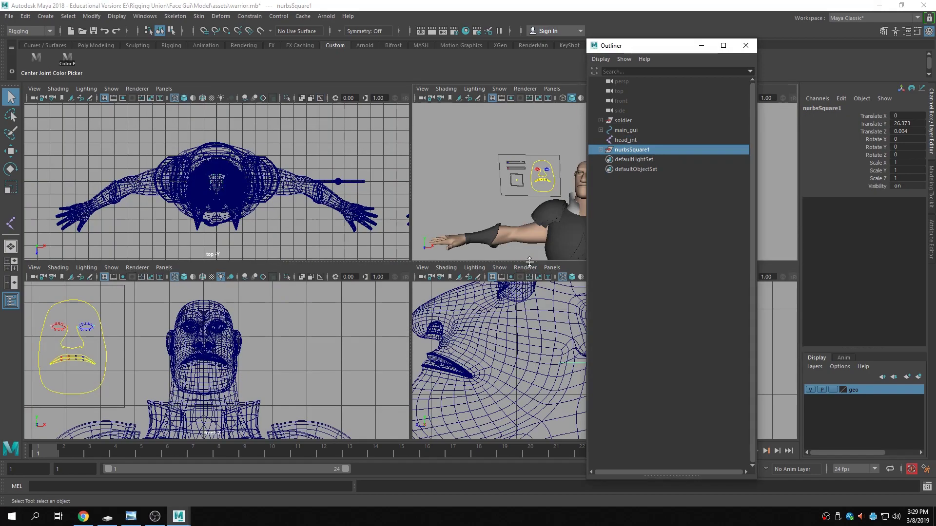
pyautogui.press('space')
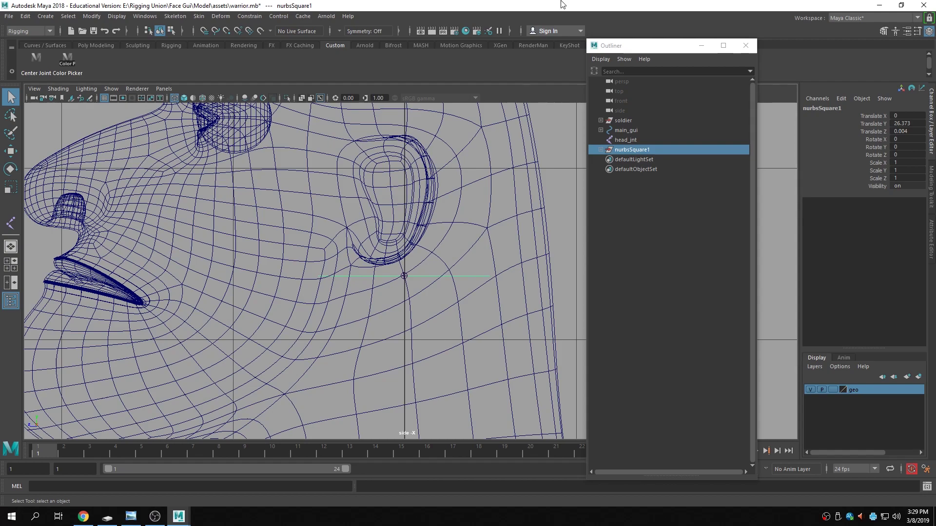
# - Select the edge curves of nurbsSquare1 one by one, finishing with rightnurbsSquare1, and collapse the group
pyautogui.click(602, 149)
pyautogui.click(646, 160)
pyautogui.click(653, 170)
pyautogui.click(656, 179)
pyautogui.click(658, 189)
pyautogui.click(601, 149)
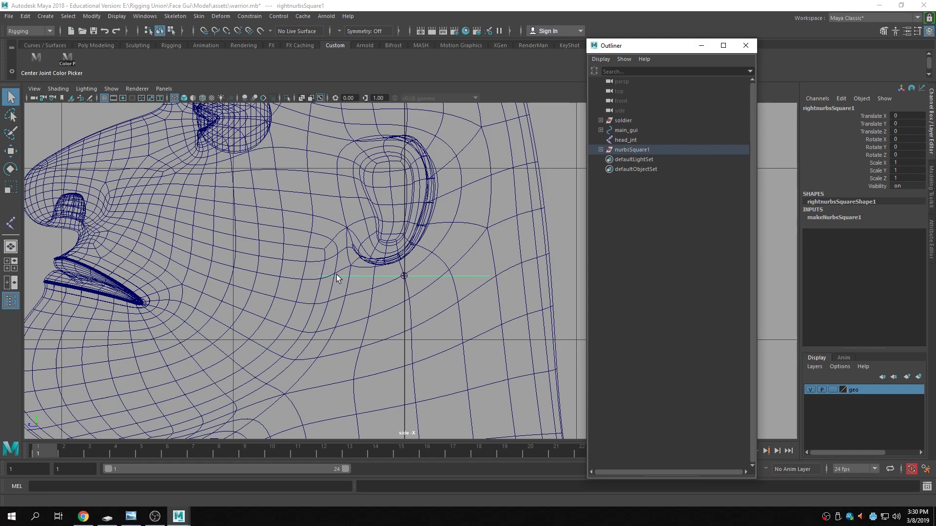
# - Rotate rightnurbsSquare1 upright around the X axis and set its Rotate X to 90
pyautogui.press('e')
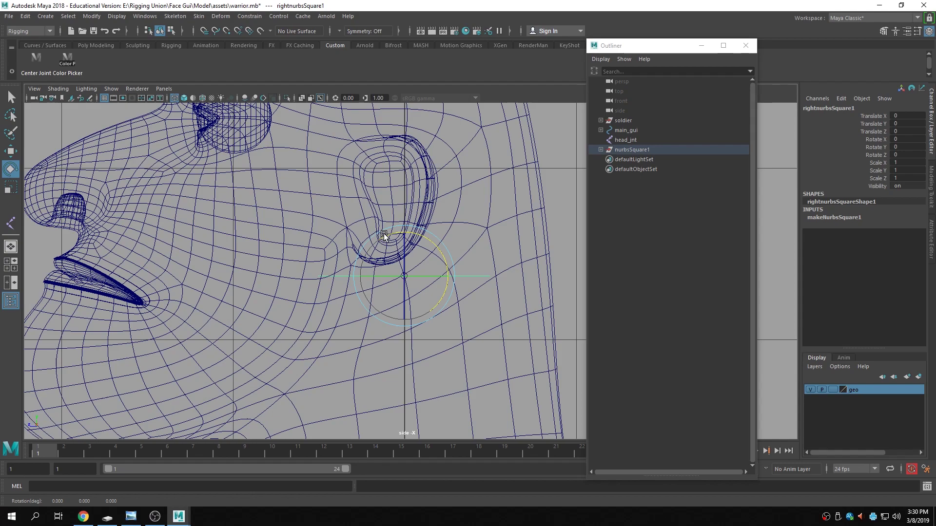
pyautogui.moveTo(384, 233); pyautogui.dragTo(357, 288)
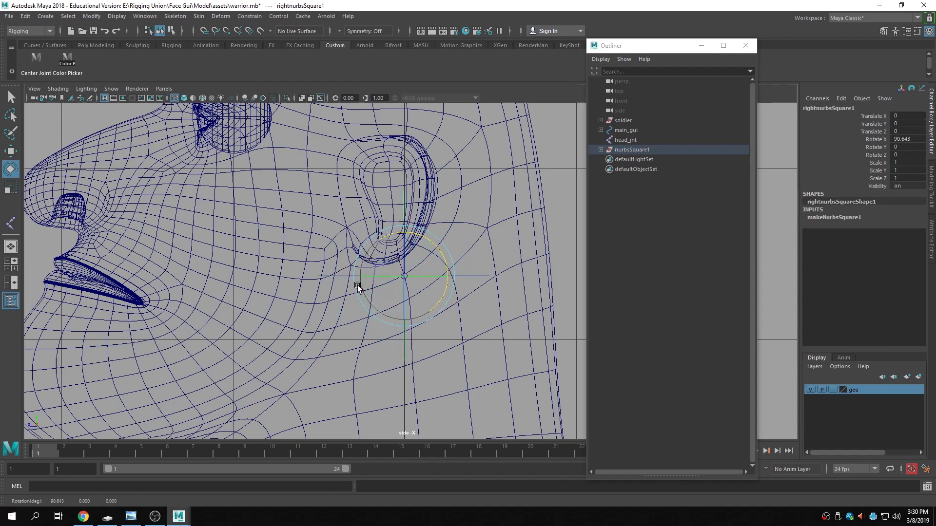
pyautogui.doubleClick(900, 139)
pyautogui.press('BackSpace')
pyautogui.press('Return')
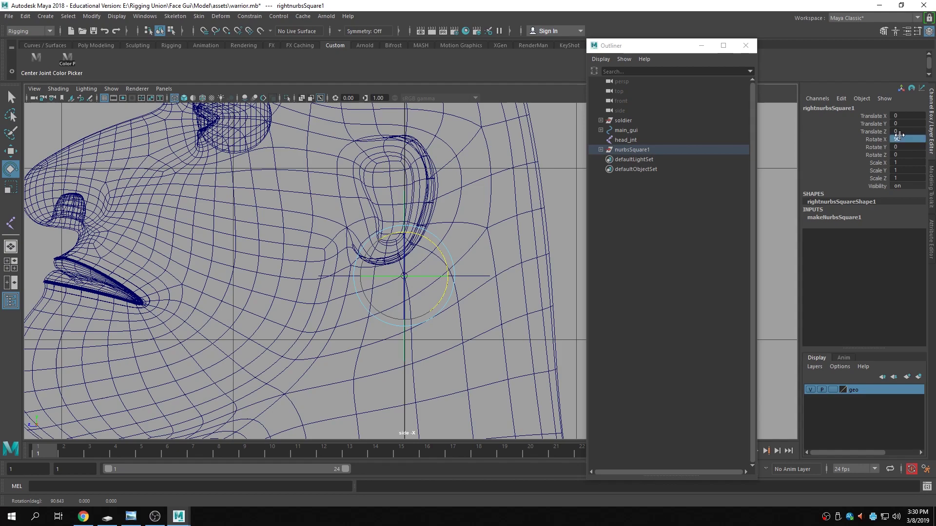
# - Set the geo layer's display type to Reference so the soldier mesh cannot be picked in the viewport
pyautogui.click(327, 279)
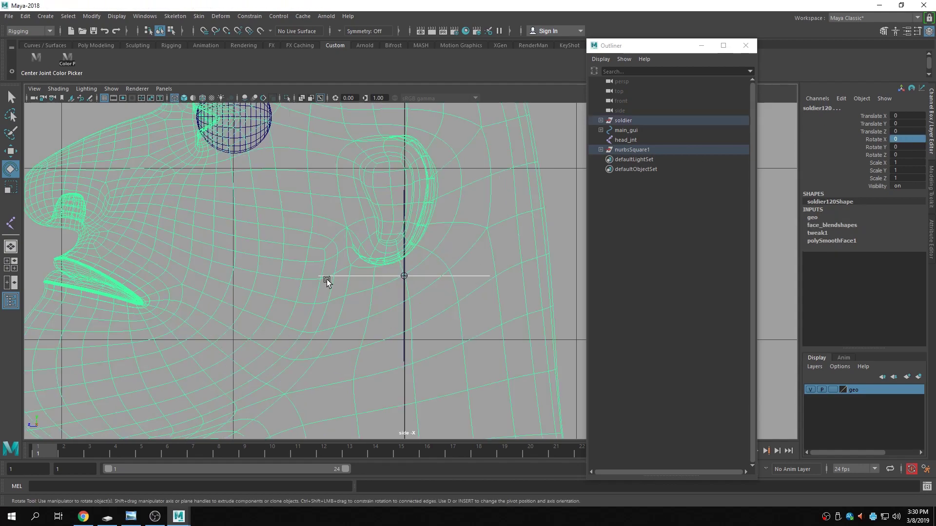
pyautogui.click(329, 277)
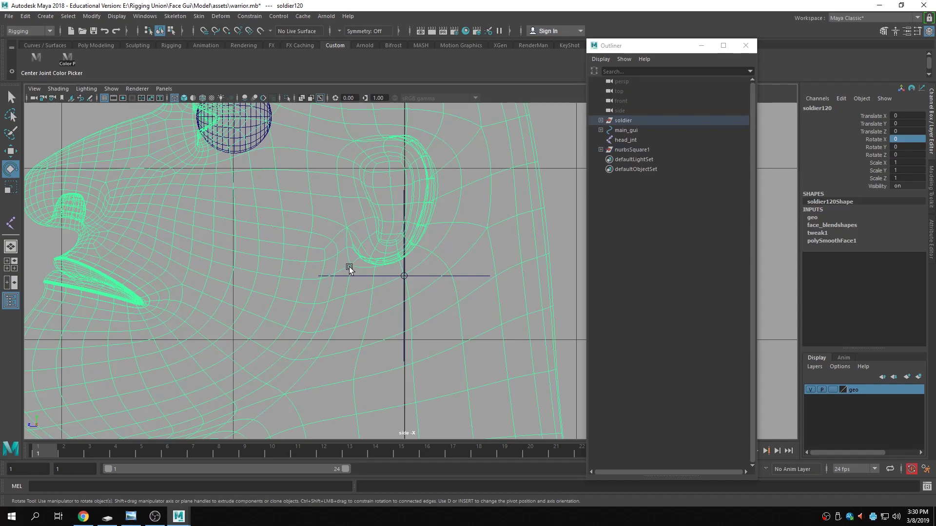
pyautogui.press('space')
pyautogui.click(833, 390)
pyautogui.click(833, 390)
# - Return to the perspective view and display the warrior's head in wireframe
pyautogui.press('space')
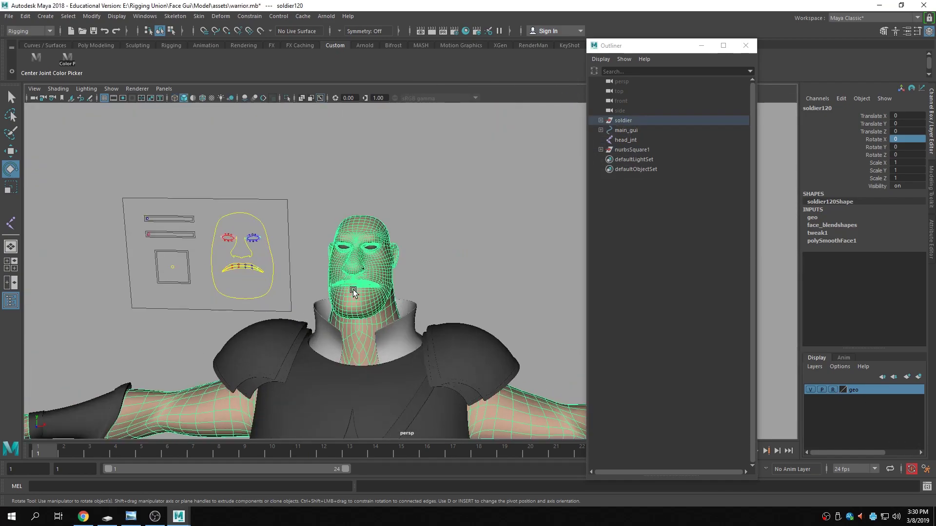
pyautogui.scroll(3, 353, 291)
pyautogui.click(175, 98)
pyautogui.press('f')
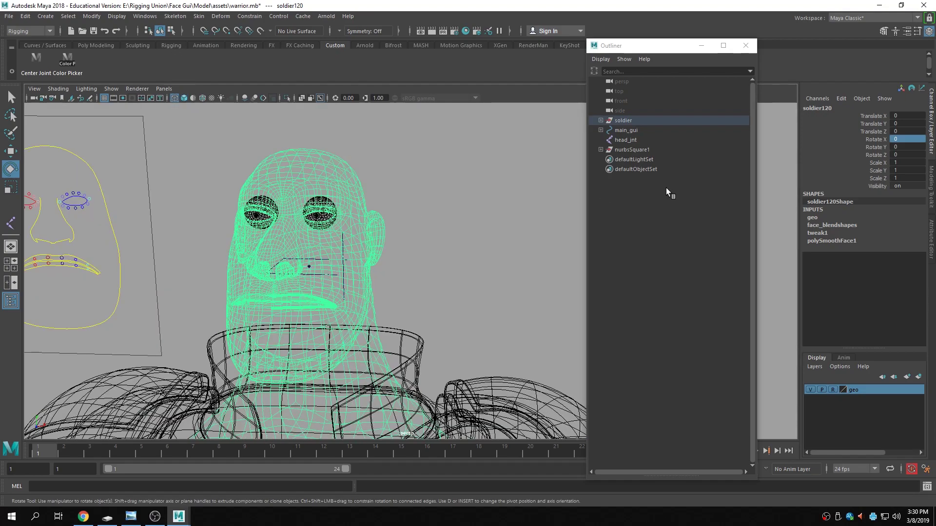
# - Undo the recent selections, the geo layer change and the rotation of rightnurbsSquare1
pyautogui.click(630, 140)
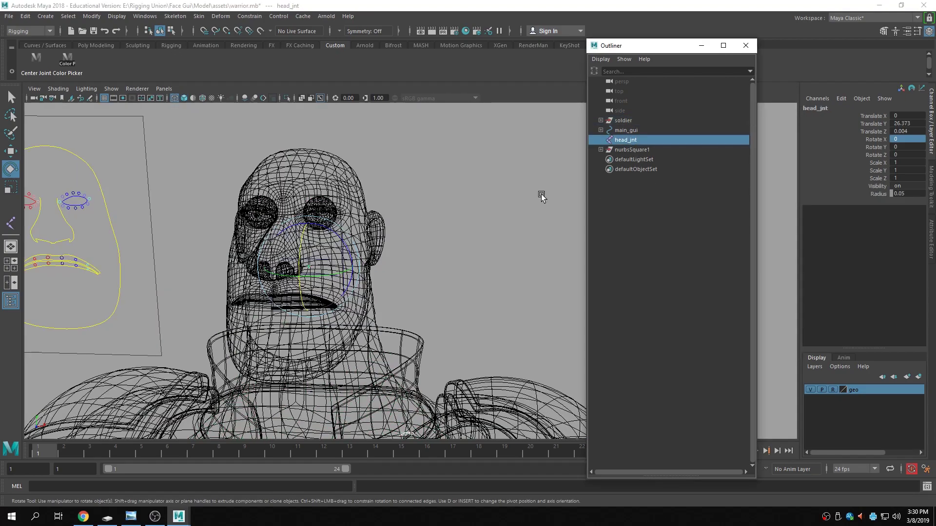
pyautogui.hotkey('ctrl', 'z')
pyautogui.hotkey('ctrl', 'z')
pyautogui.hotkey('ctrl', 'z')
pyautogui.hotkey('ctrl', 'z')
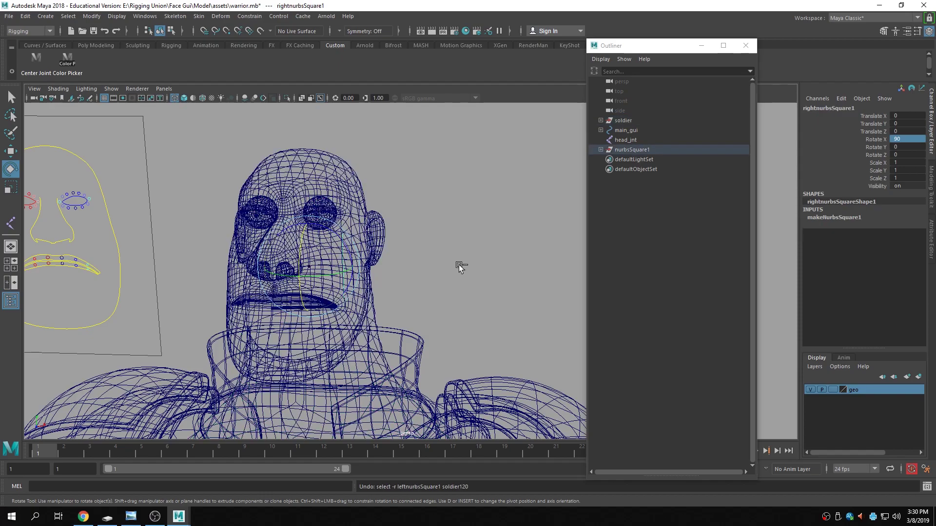
pyautogui.hotkey('ctrl', 'z')
# - Add nurbsSquare1 to the selection and rotate it about 51 degrees around the X axis
pyautogui.click(632, 150)
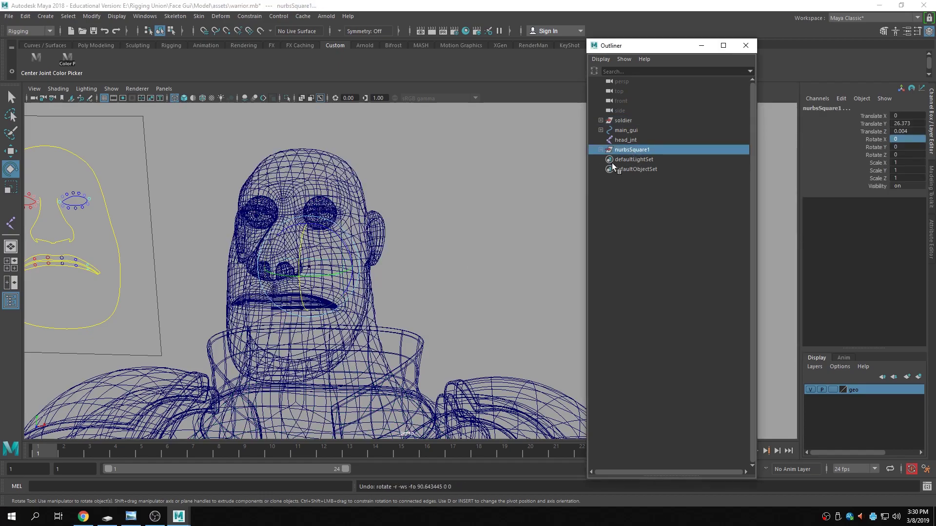
pyautogui.scroll(-4, 359, 285)
pyautogui.moveTo(341, 239); pyautogui.dragTo(344, 283)
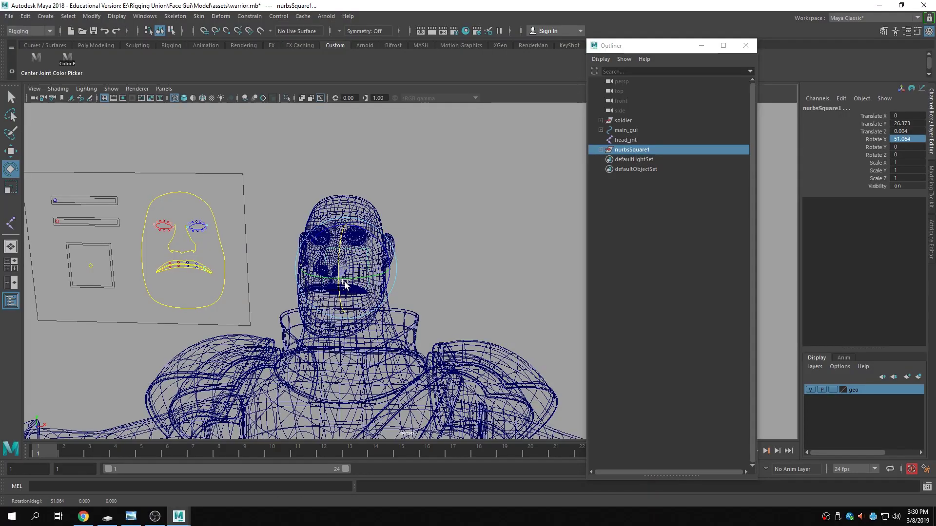
pyautogui.scroll(6, 366, 246)
pyautogui.keyDown('alt'); pyautogui.moveTo(366, 245); pyautogui.dragTo(239, 246); pyautogui.keyUp('alt')
pyautogui.scroll(4, 306, 267)
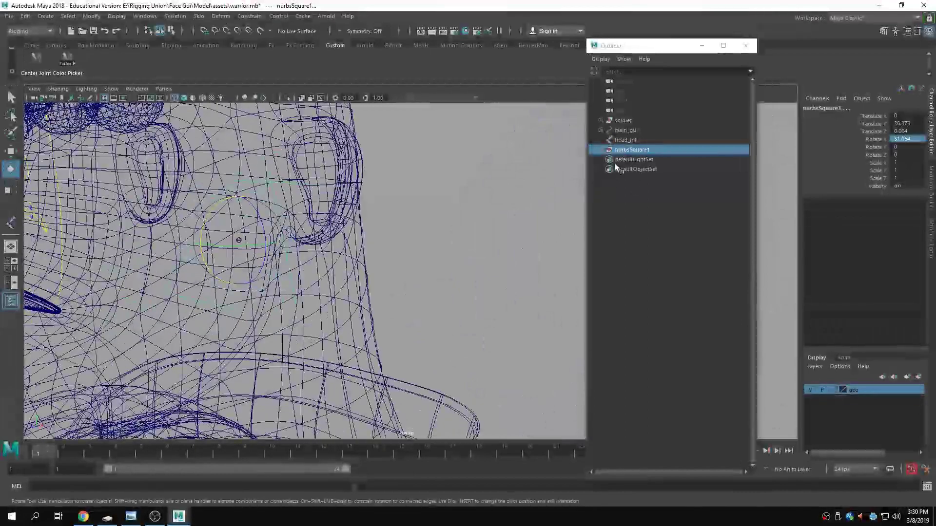
# - Expand nurbsSquare1 and inspect its separate edge curves, selecting rightnurbsSquare1 and bottomnurbsSquare1
pyautogui.click(601, 149)
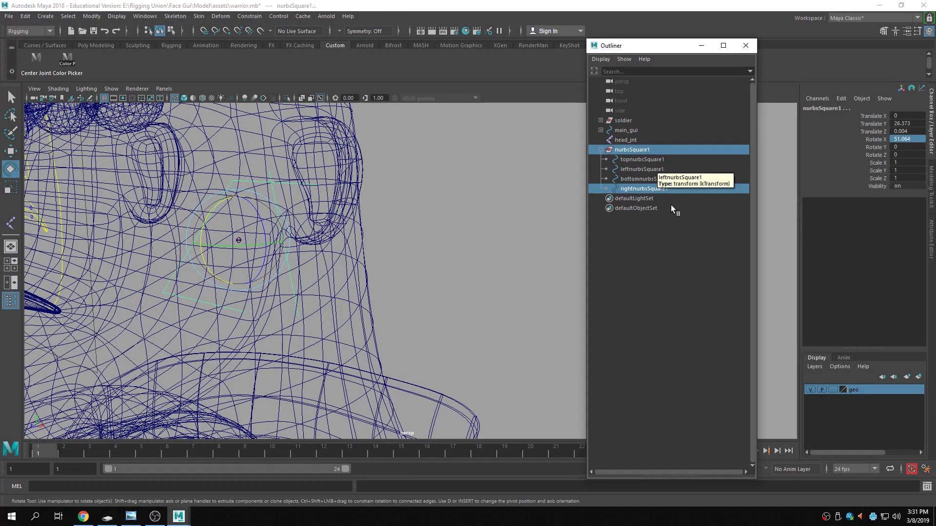
pyautogui.keyDown('ctrl'); pyautogui.click(660, 177); pyautogui.keyUp('ctrl')
pyautogui.click(338, 265)
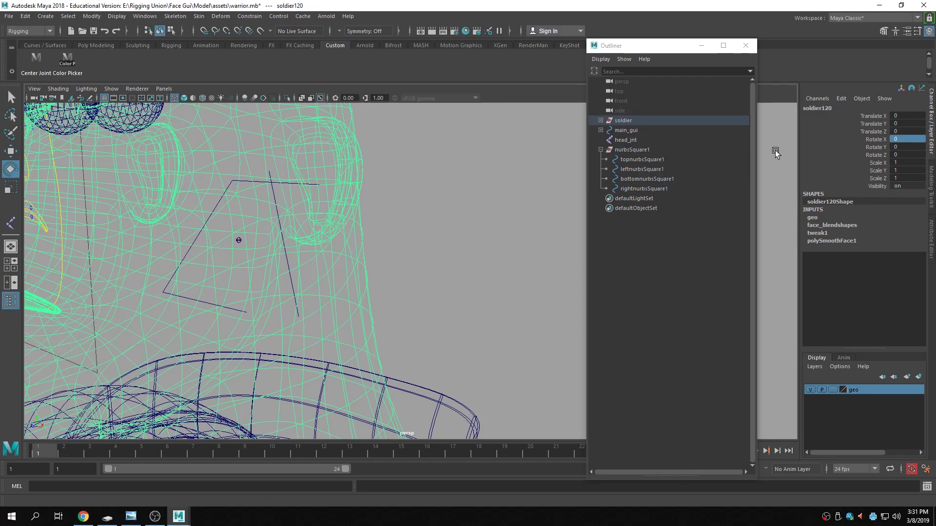
pyautogui.click(678, 189)
pyautogui.click(675, 178)
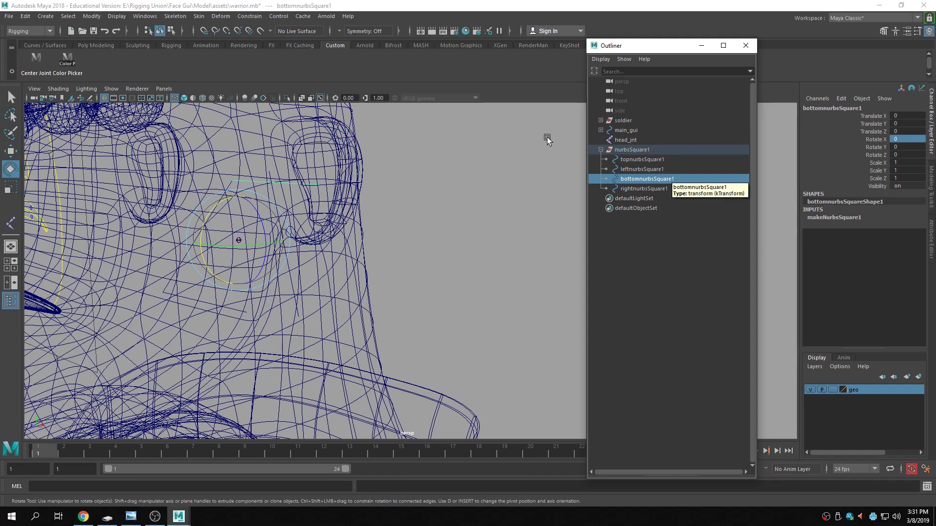
# - Collapse the nurbsSquare1 group and delete it
pyautogui.click(601, 150)
pyautogui.click(639, 149)
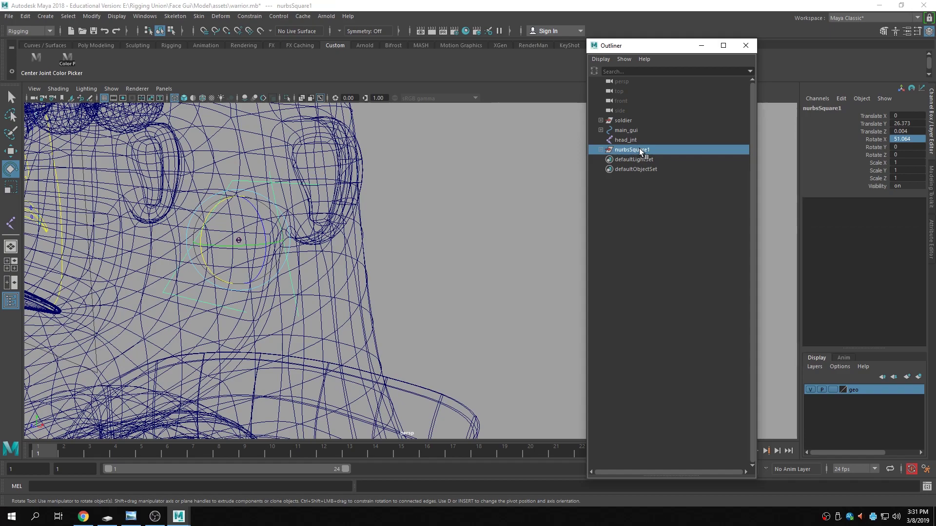
pyautogui.press('Delete')
pyautogui.scroll(-5, 204, 207)
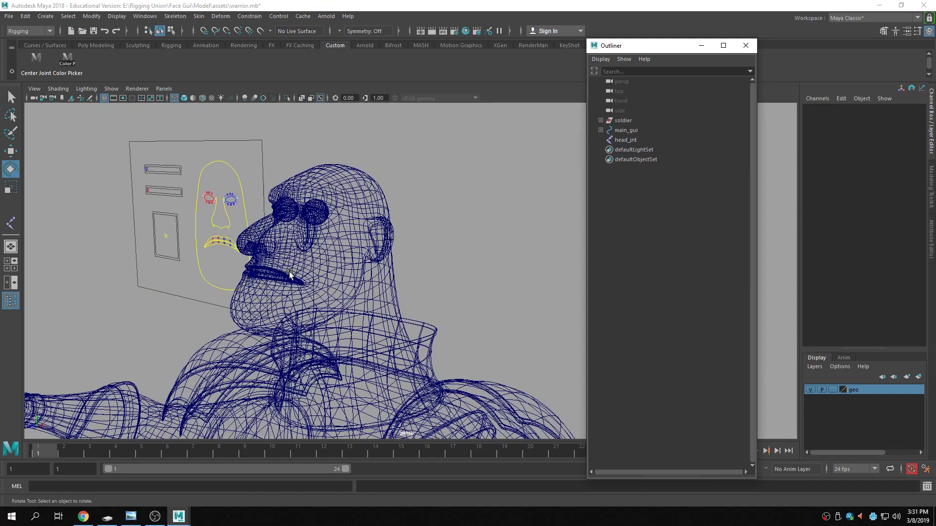
pyautogui.keyDown('alt'); pyautogui.moveTo(281, 272); pyautogui.dragTo(325, 277); pyautogui.keyUp('alt')
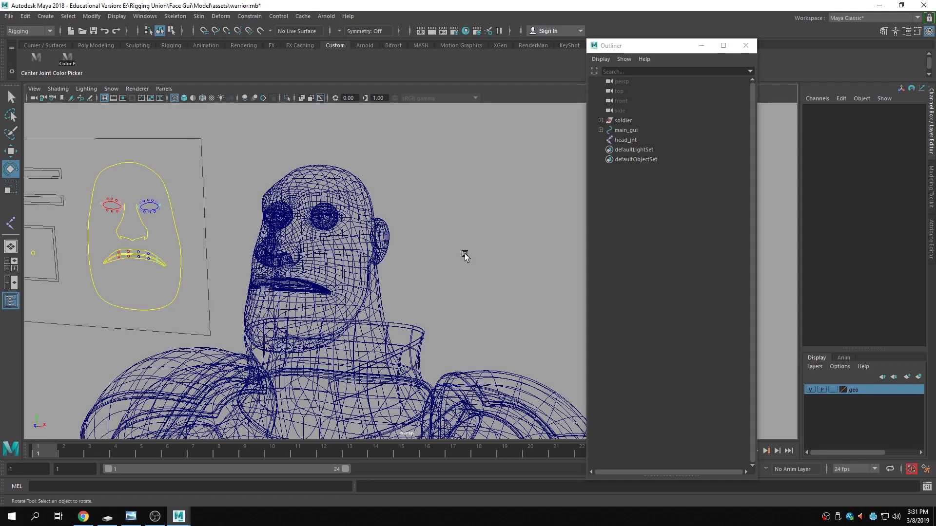
# - Create a cubic NURBS circle with 4 sections and a radius of 1, then close its options
pyautogui.click(45, 16)
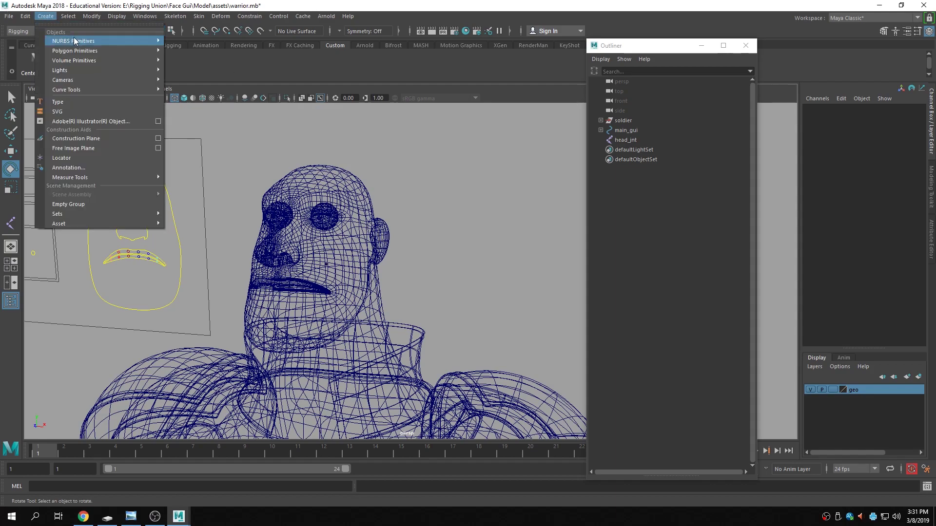
pyautogui.moveTo(78, 41)
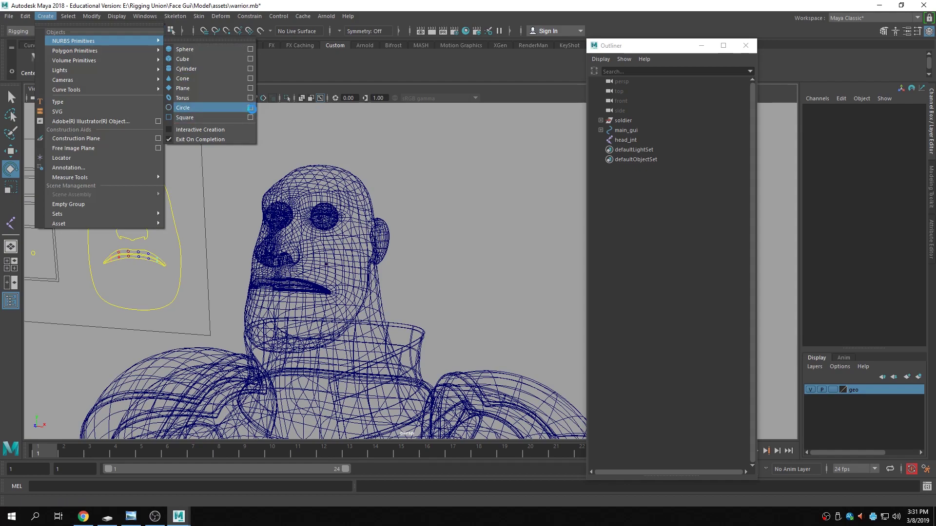
pyautogui.click(252, 108)
pyautogui.click(741, 193)
pyautogui.write('4')
pyautogui.press('Return')
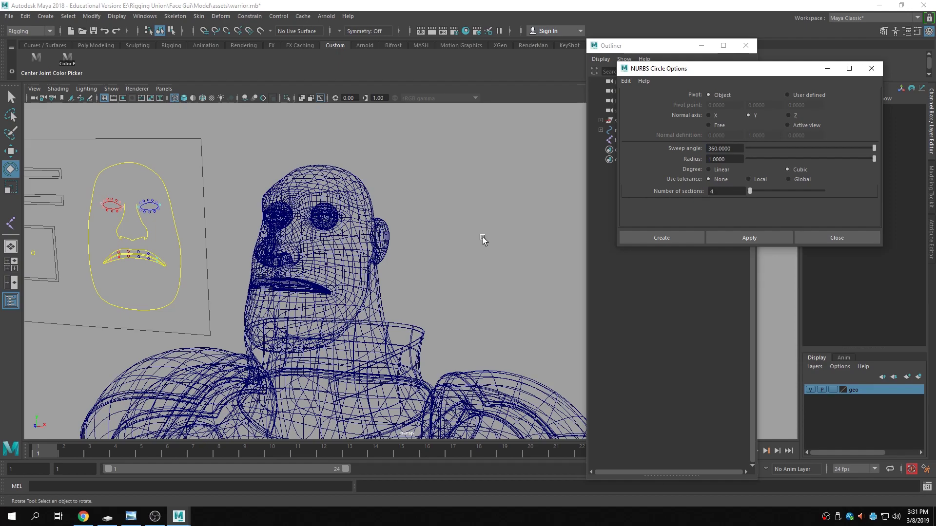
pyautogui.click(761, 237)
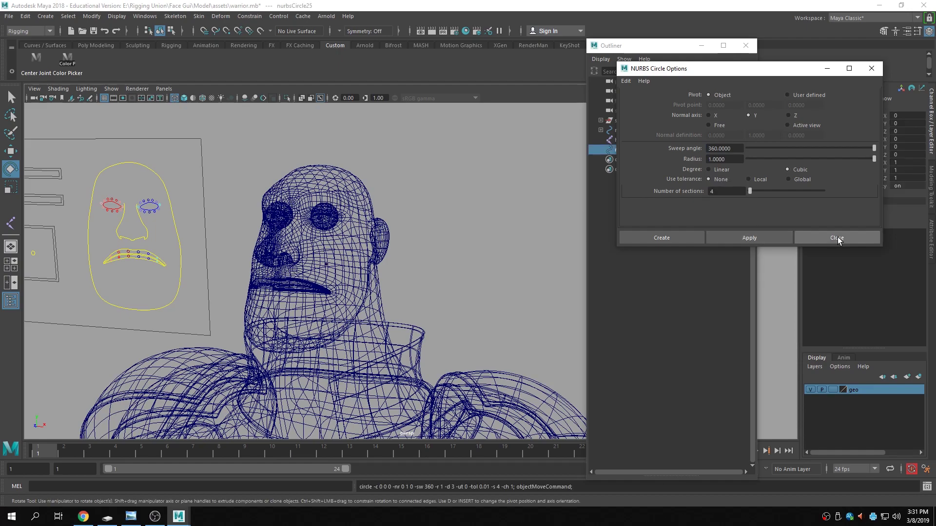
pyautogui.click(837, 237)
# - Match the new NURBS circle's translation to head_jnt
pyautogui.scroll(-10, 410, 409)
pyautogui.keyDown('alt'); pyautogui.moveTo(409, 409); pyautogui.dragTo(391, 285, button='middle'); pyautogui.keyUp('alt')
pyautogui.keyDown('alt'); pyautogui.moveTo(391, 285); pyautogui.dragTo(375, 314); pyautogui.keyUp('alt')
pyautogui.scroll(5, 369, 322)
pyautogui.keyDown('alt'); pyautogui.moveTo(369, 321); pyautogui.dragTo(302, 402, button='middle'); pyautogui.keyUp('alt')
pyautogui.scroll(8, 302, 402)
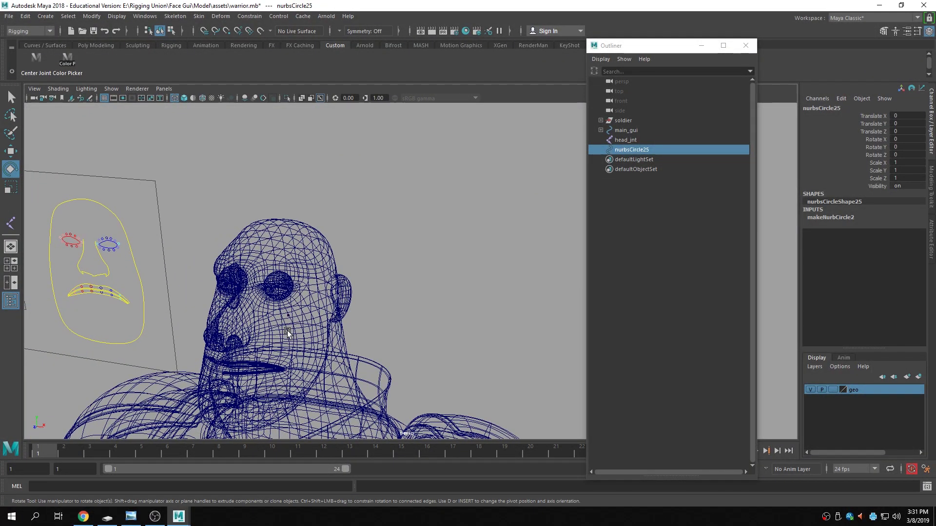
pyautogui.keyDown('ctrl'); pyautogui.click(625, 140); pyautogui.keyUp('ctrl')
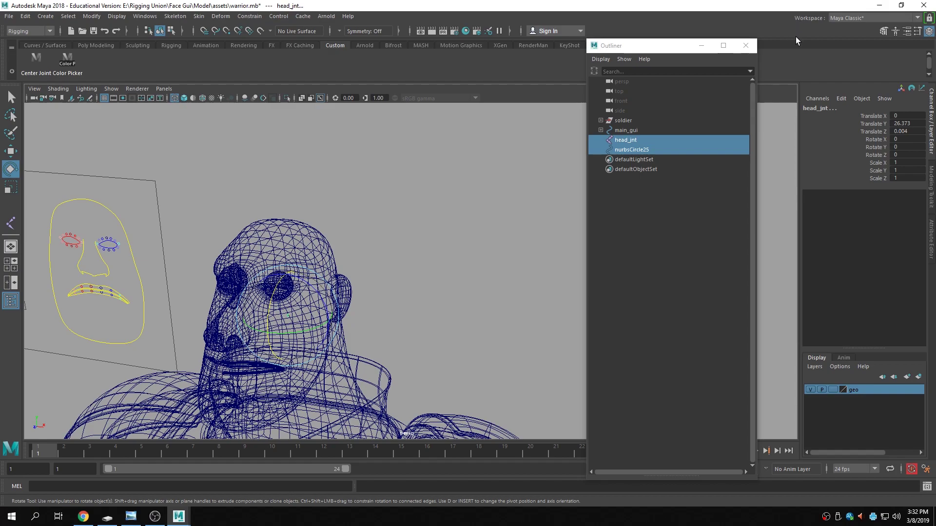
pyautogui.click(91, 16)
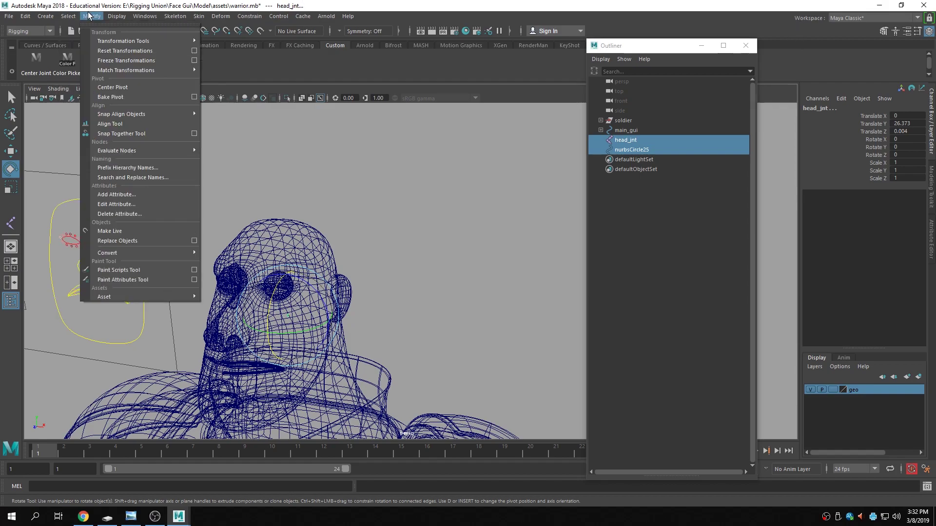
pyautogui.moveTo(197, 68)
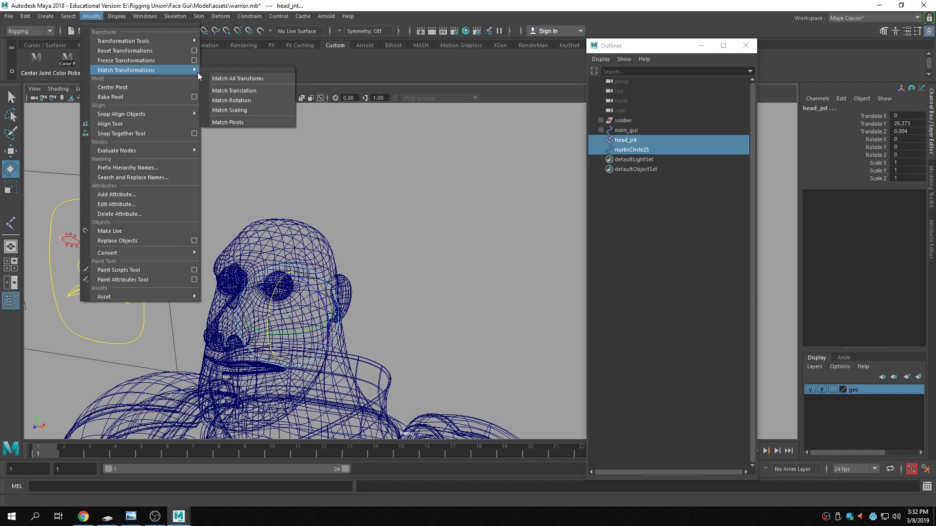
pyautogui.click(232, 91)
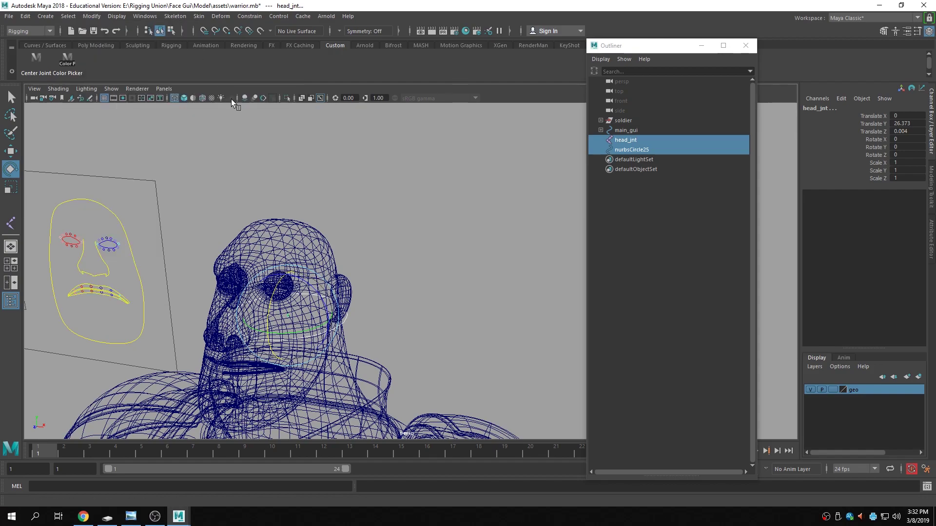
# - Select the NURBS circle on its own and set its Rotate X to 90
pyautogui.click(347, 318)
pyautogui.moveTo(278, 325); pyautogui.dragTo(281, 348)
pyautogui.click(911, 139)
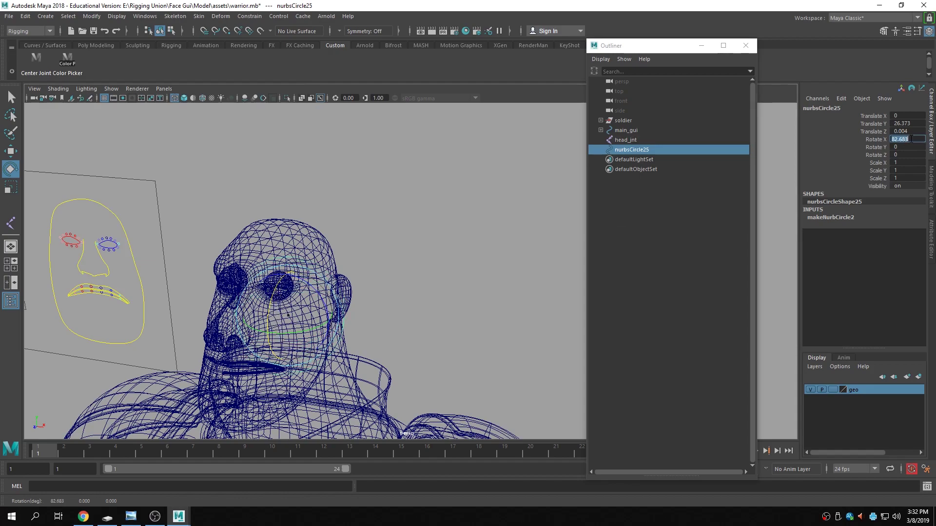
pyautogui.write('90')
pyautogui.press('Return')
# - Move the NURBS circle sideways out of the head to a Translate X of about 4.469
pyautogui.press('w')
pyautogui.moveTo(332, 320); pyautogui.dragTo(593, 380)
pyautogui.scroll(-3, 473, 299)
pyautogui.scroll(-3, 473, 299)
pyautogui.keyDown('alt'); pyautogui.moveTo(419, 312); pyautogui.dragTo(445, 315); pyautogui.keyUp('alt')
pyautogui.scroll(2, 451, 314)
pyautogui.keyDown('alt'); pyautogui.moveTo(453, 313); pyautogui.dragTo(406, 318, button='middle'); pyautogui.keyUp('alt')
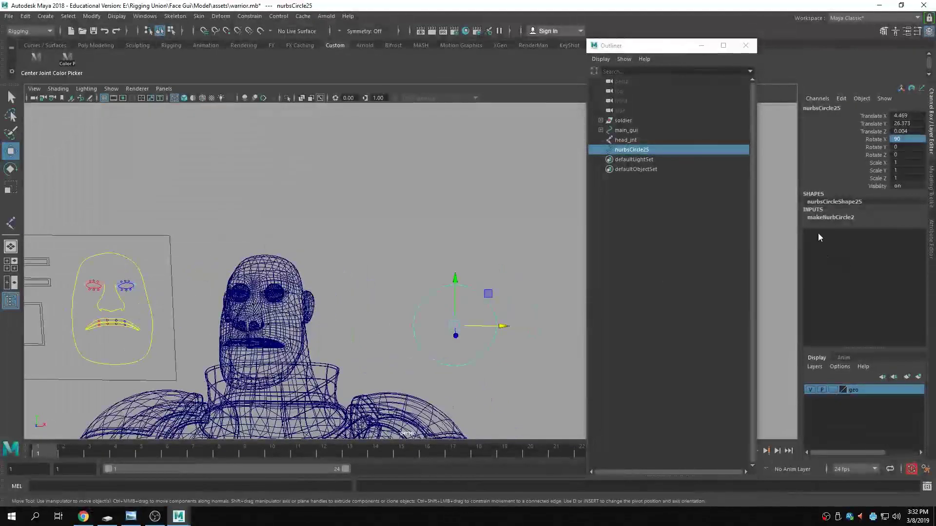
# - Change the circle's makeNurbCircle2 Degree to Linear so the curve has straight edges
pyautogui.click(846, 218)
pyautogui.click(906, 288)
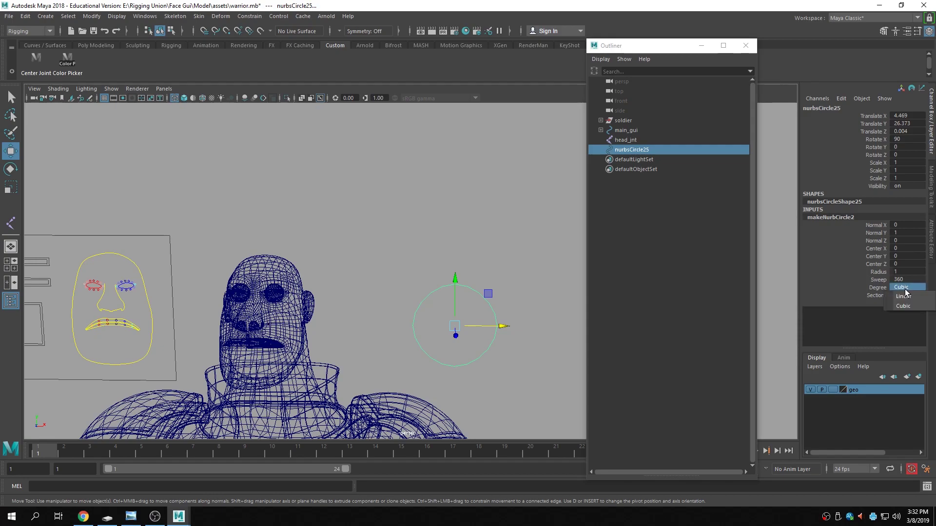
pyautogui.click(903, 296)
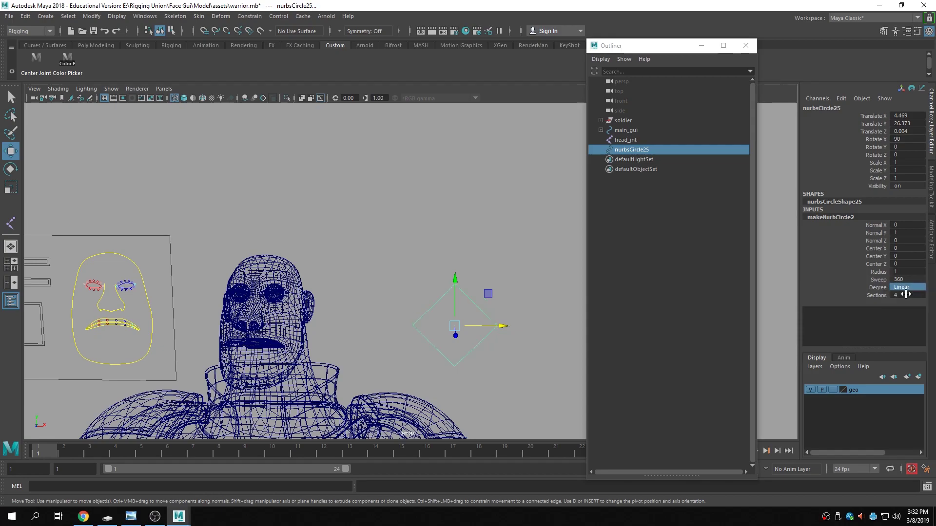
# - Rotate the diamond-shaped curve level and set its Rotate Z to -45
pyautogui.press('e')
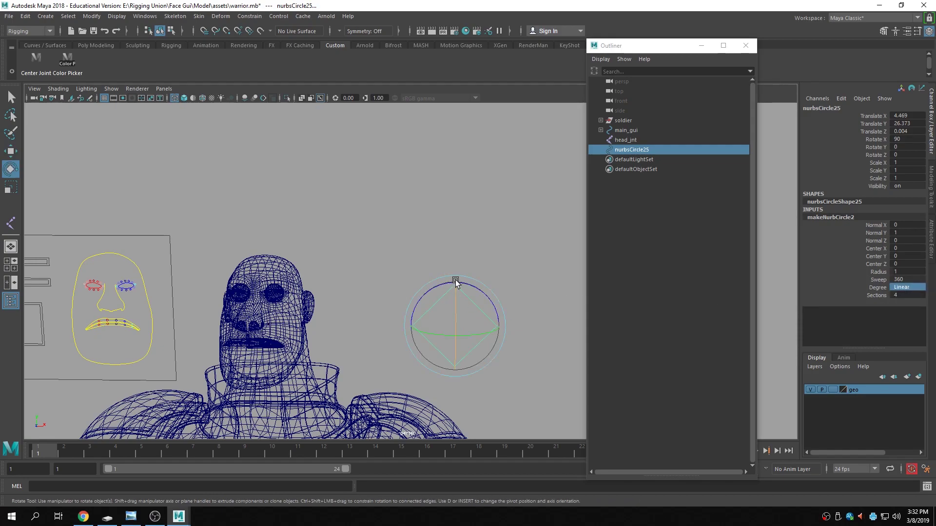
pyautogui.moveTo(470, 282); pyautogui.dragTo(497, 305)
pyautogui.click(908, 155)
pyautogui.press('BackSpace')
pyautogui.write('-45')
pyautogui.press('Return')
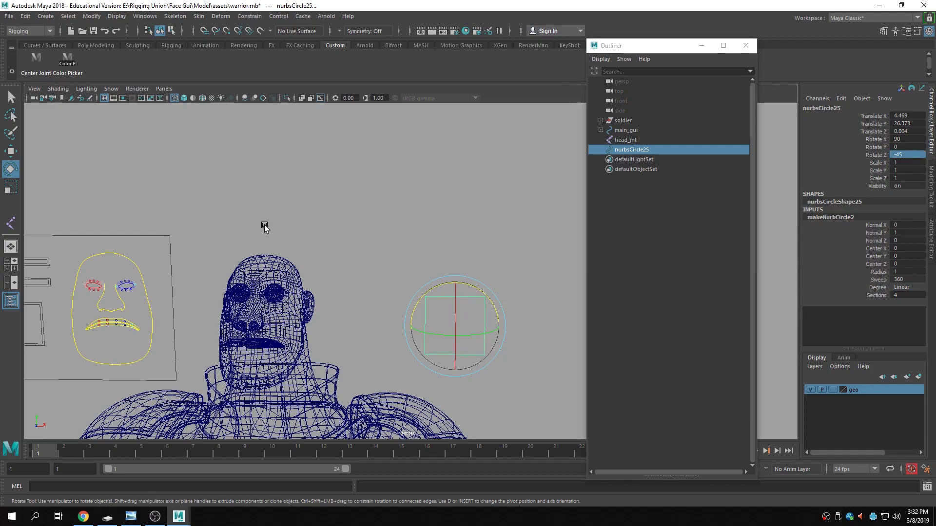
# - Set the Scale tool's axis orientation to World and close its settings
pyautogui.press('r')
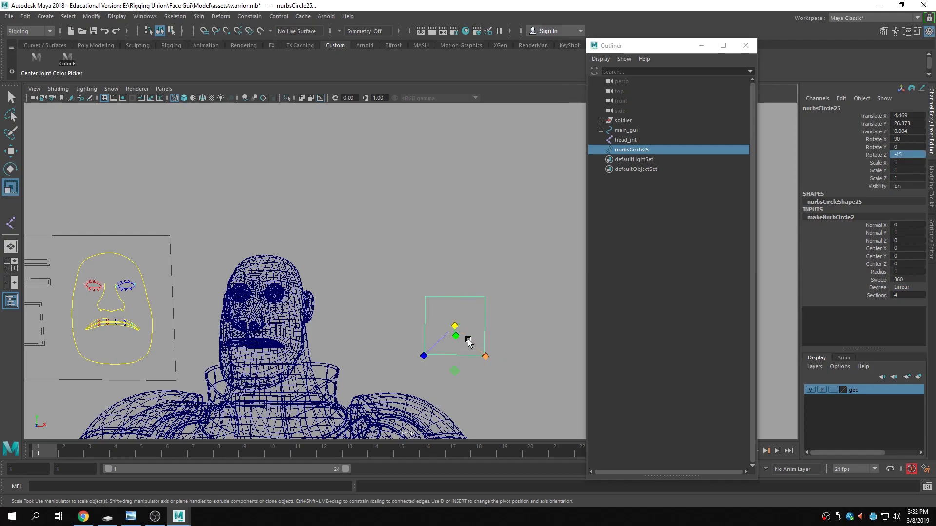
pyautogui.doubleClick(11, 187)
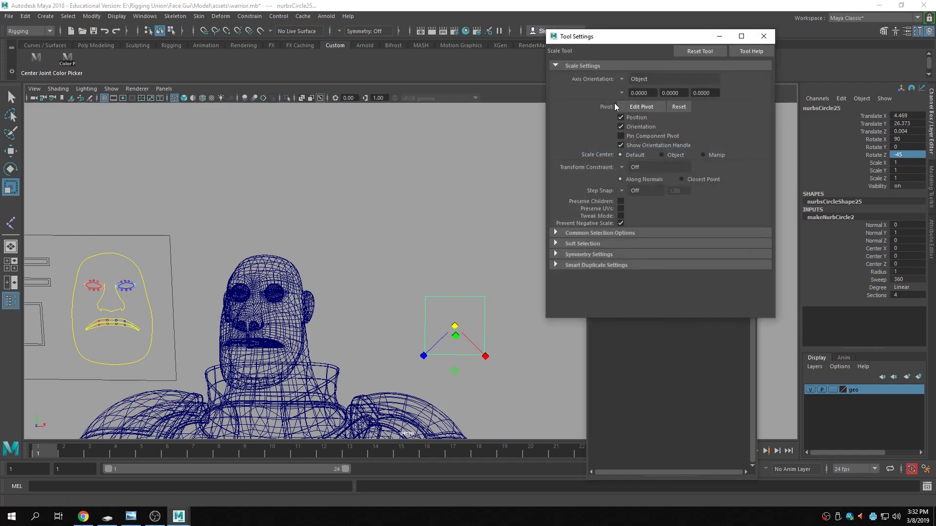
pyautogui.click(643, 79)
pyautogui.click(650, 93)
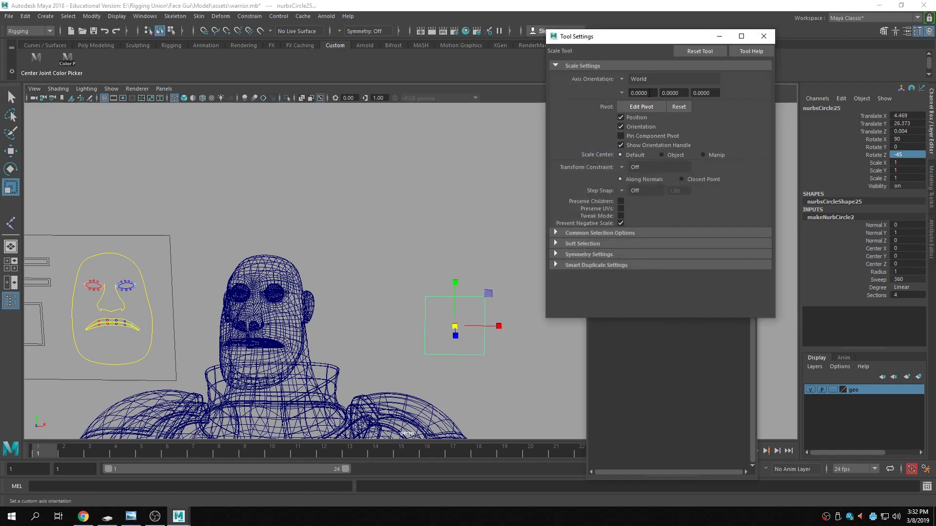
pyautogui.click(763, 36)
# - Enlarge the curve into a wide rectangle beside the head, scaled about 3.505, and raise it to Translate Y about 26.963
pyautogui.click(475, 330)
pyautogui.moveTo(475, 331); pyautogui.dragTo(550, 322)
pyautogui.press('e')
pyautogui.press('w')
pyautogui.press('r')
pyautogui.moveTo(456, 282); pyautogui.dragTo(556, 317)
pyautogui.press('w')
pyautogui.press('r')
pyautogui.scroll(-2, 445, 317)
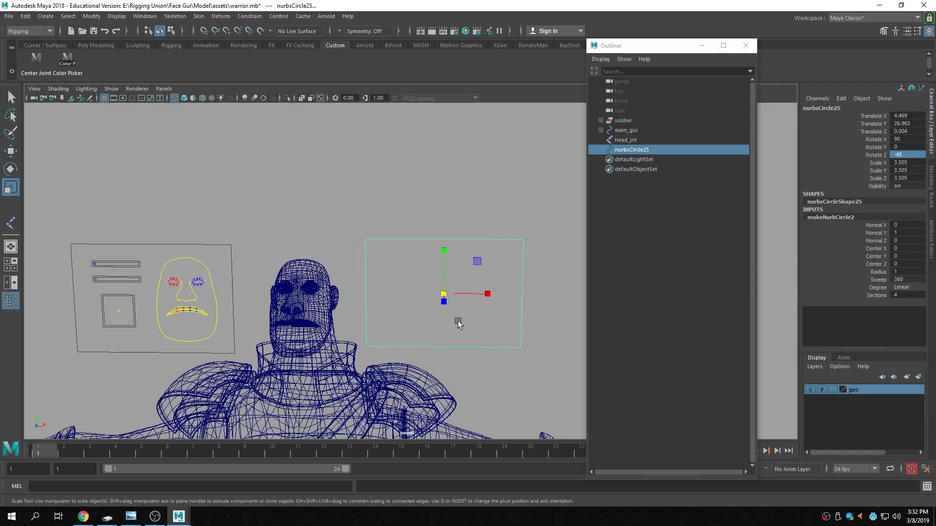
pyautogui.keyDown('alt'); pyautogui.moveTo(458, 324); pyautogui.dragTo(272, 326); pyautogui.keyUp('alt')
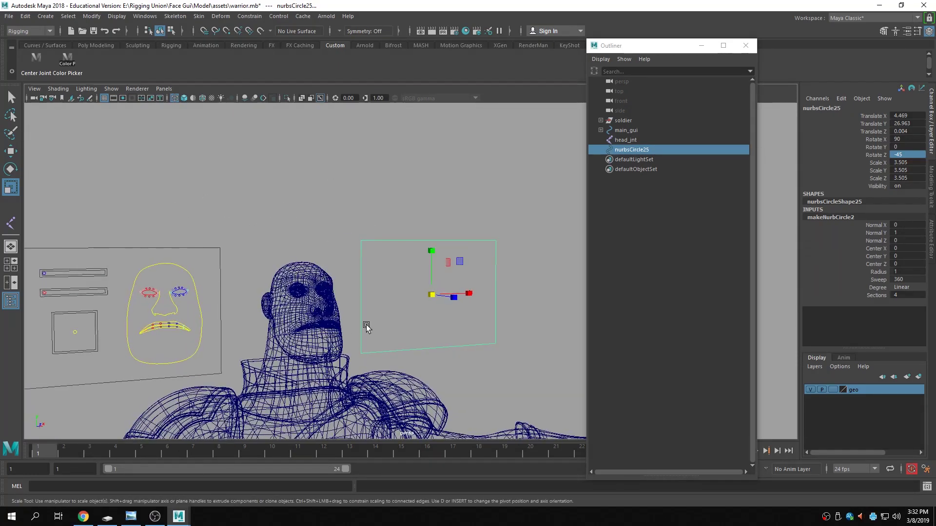
# - Maximize the front view on the head and set the geo display layer to Reference
pyautogui.keyDown('alt'); pyautogui.moveTo(367, 327); pyautogui.dragTo(445, 333); pyautogui.keyUp('alt')
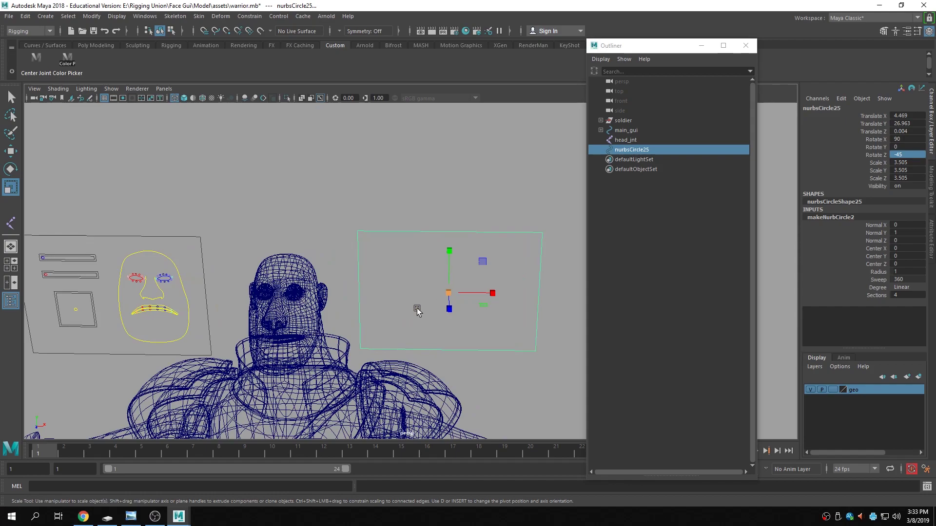
pyautogui.keyDown('alt'); pyautogui.moveTo(367, 294); pyautogui.dragTo(339, 278); pyautogui.keyUp('alt')
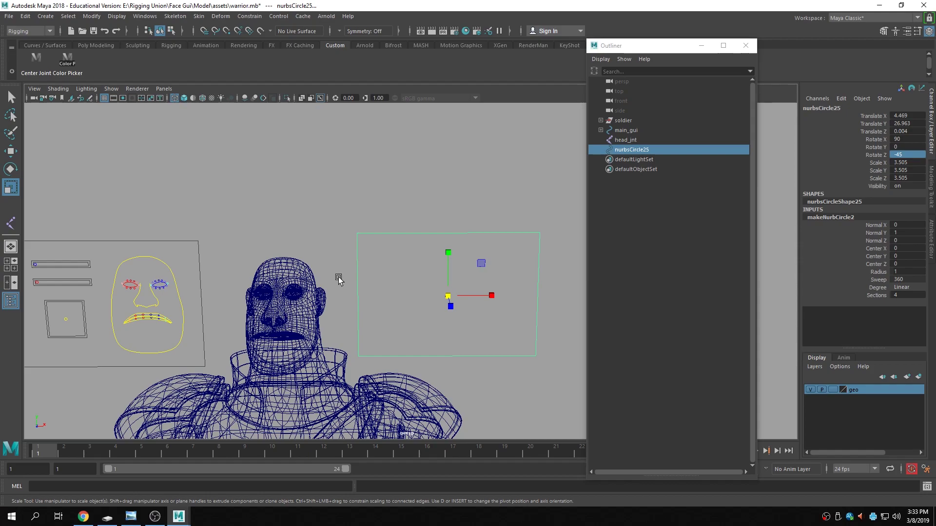
pyautogui.press('space')
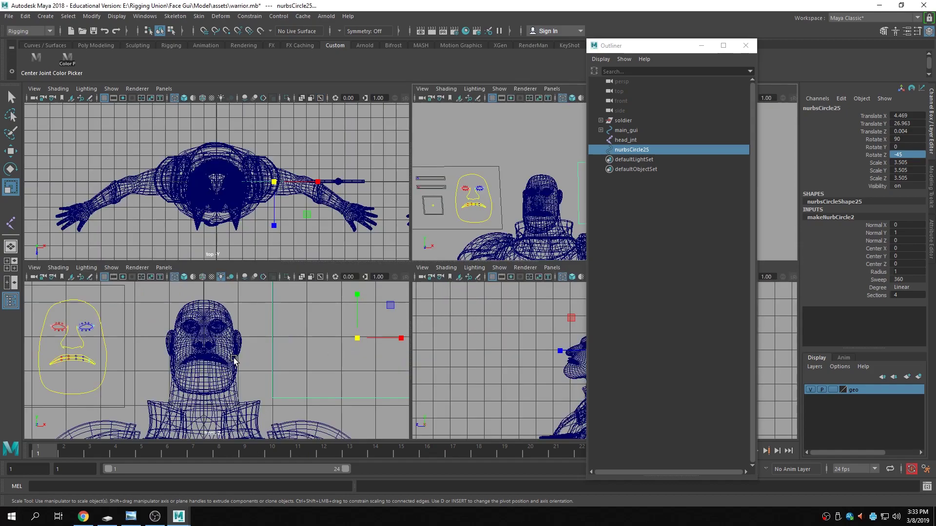
pyautogui.press('space')
pyautogui.doubleClick(836, 391)
pyautogui.keyDown('alt'); pyautogui.moveTo(349, 194); pyautogui.dragTo(326, 270, button='middle'); pyautogui.keyUp('alt')
pyautogui.click(408, 212)
pyautogui.scroll(1, 408, 219)
pyautogui.keyDown('alt'); pyautogui.moveTo(411, 237); pyautogui.dragTo(395, 181, button='middle'); pyautogui.keyUp('alt')
pyautogui.click(45, 16)
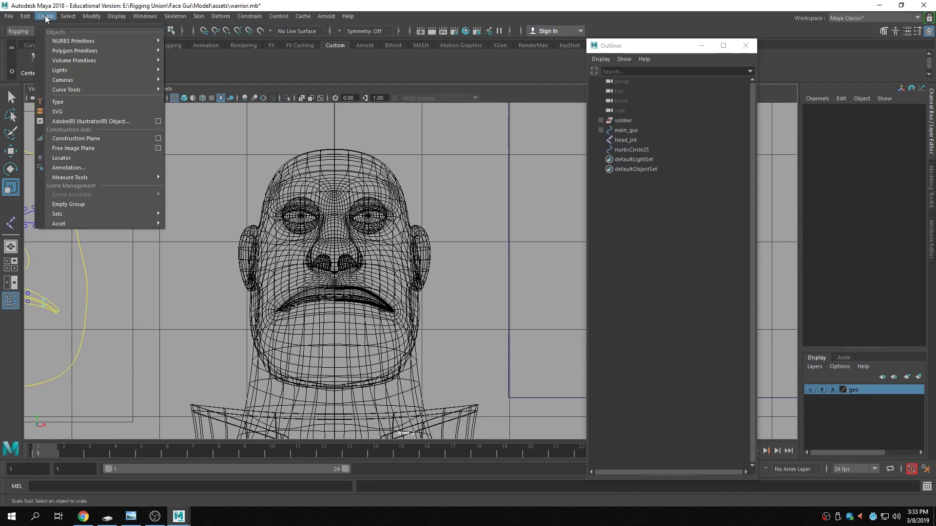
pyautogui.moveTo(135, 88)
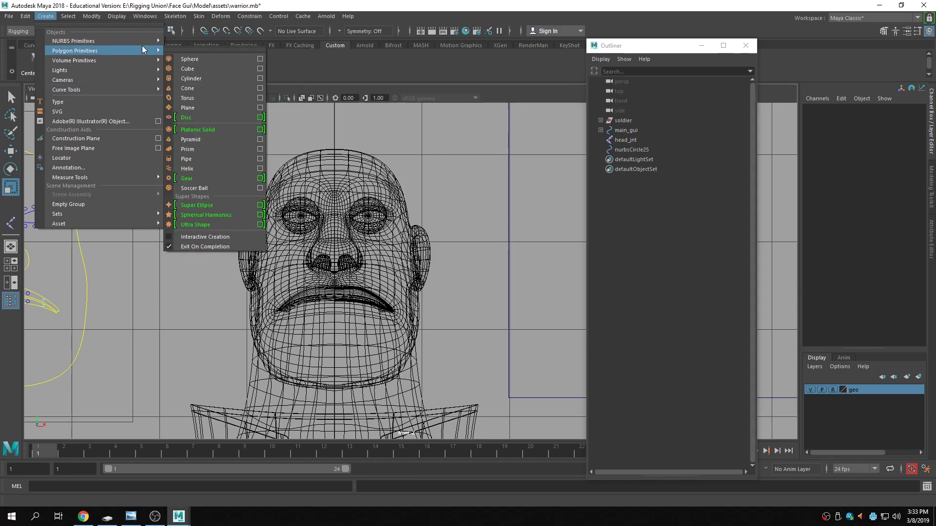
pyautogui.moveTo(145, 41)
pyautogui.click(250, 107)
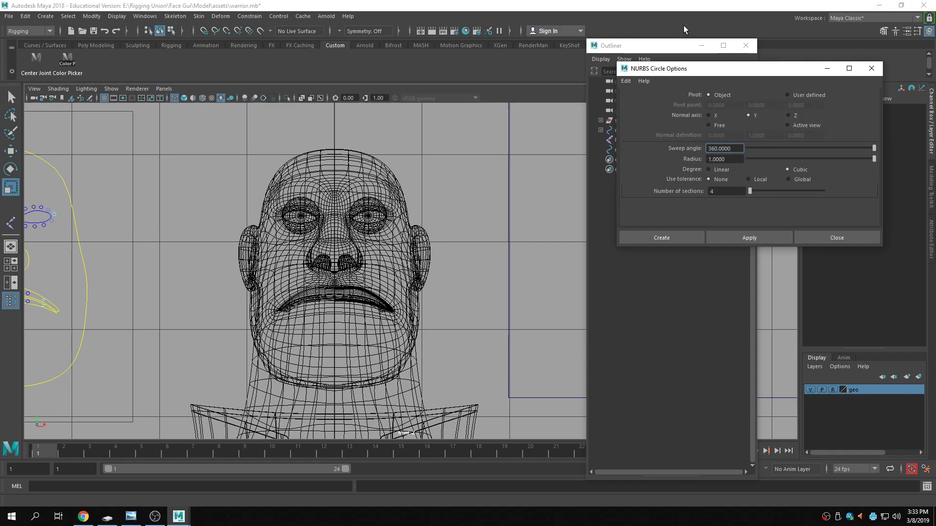
pyautogui.click(876, 72)
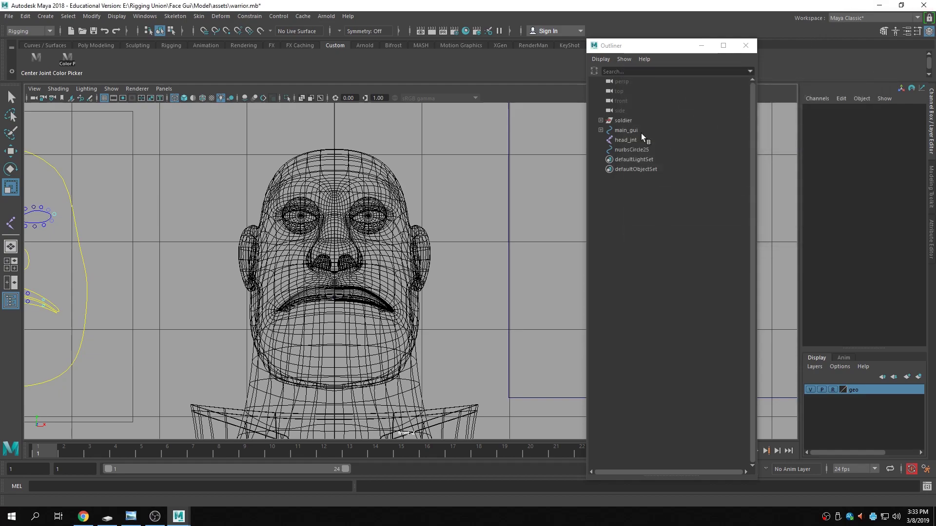
# - Start an EP curve in the front view and place edit points from the character's left temple down past the ear
pyautogui.click(53, 18)
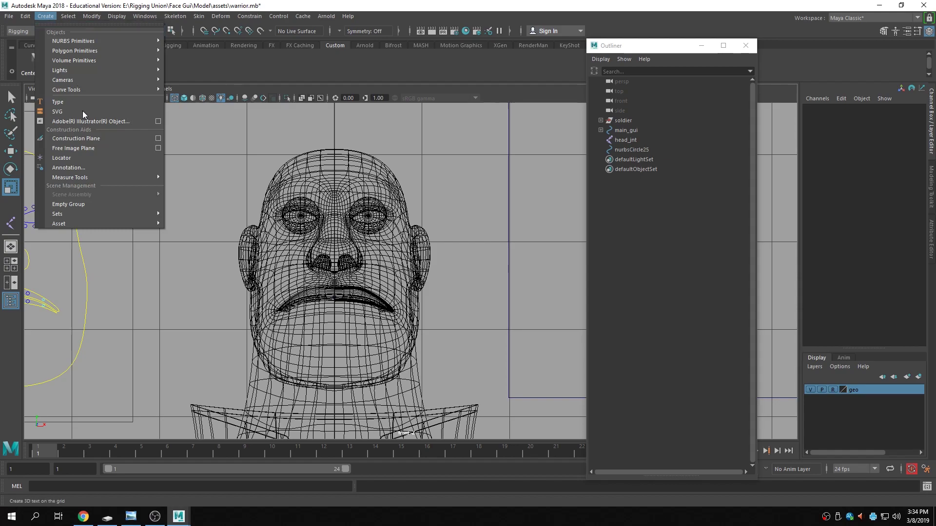
pyautogui.moveTo(97, 89)
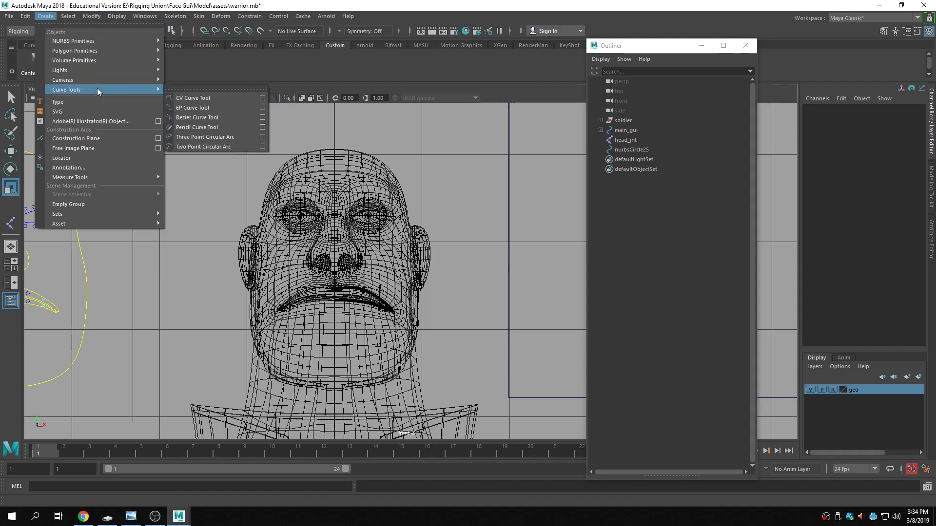
pyautogui.click(231, 107)
pyautogui.scroll(2, 389, 159)
pyautogui.scroll(3, 388, 159)
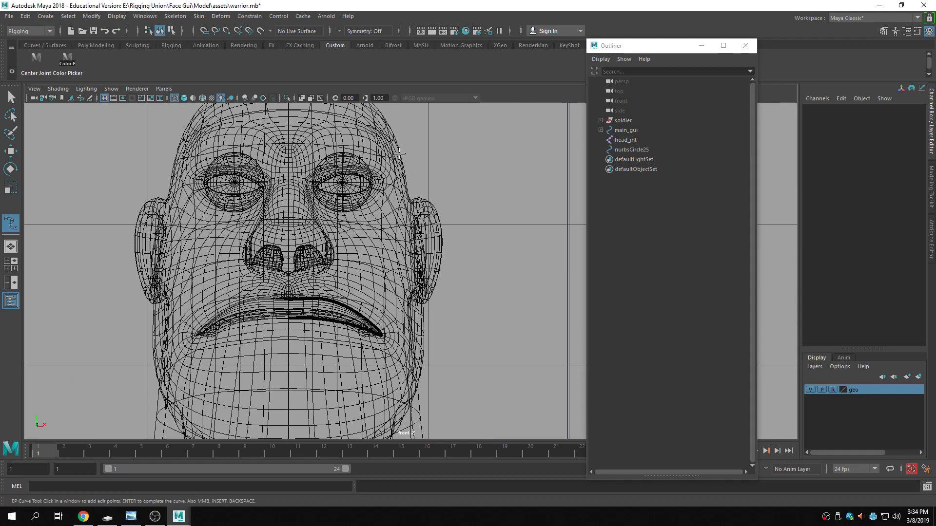
pyautogui.click(400, 154)
pyautogui.click(410, 207)
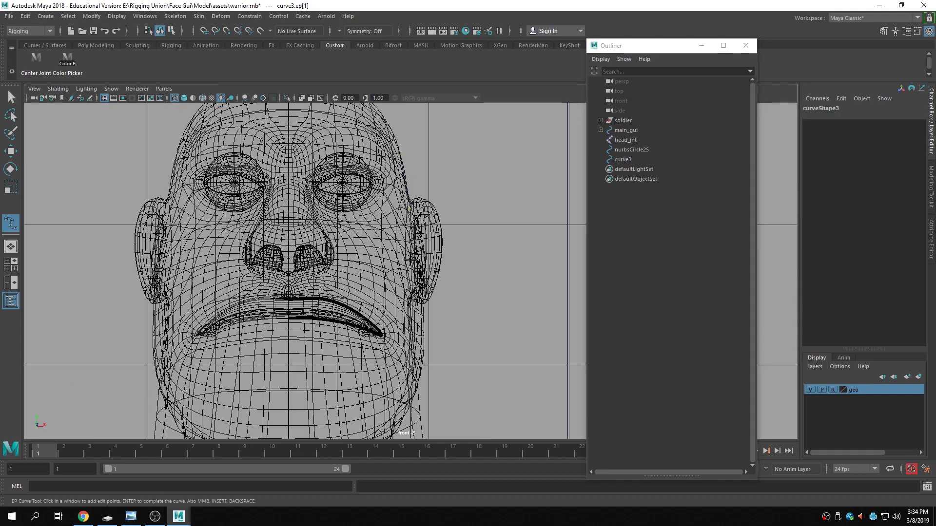
pyautogui.click(419, 281)
pyautogui.click(424, 338)
# - Continue the curve's edit points around the left jaw corner, under the chin and up to the opposite jaw
pyautogui.keyDown('alt'); pyautogui.moveTo(424, 338); pyautogui.dragTo(455, 228, button='middle'); pyautogui.keyUp('alt')
pyautogui.click(444, 292)
pyautogui.click(423, 338)
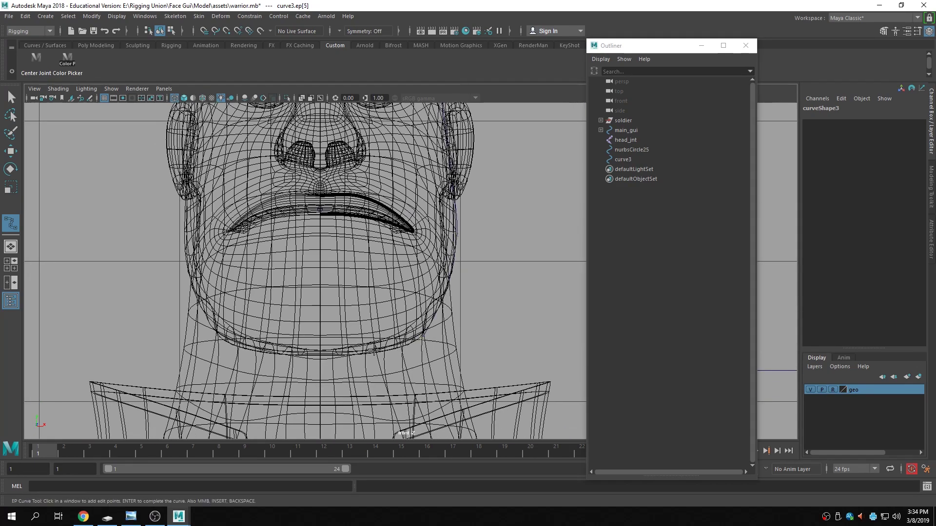
pyautogui.click(367, 354)
pyautogui.click(289, 351)
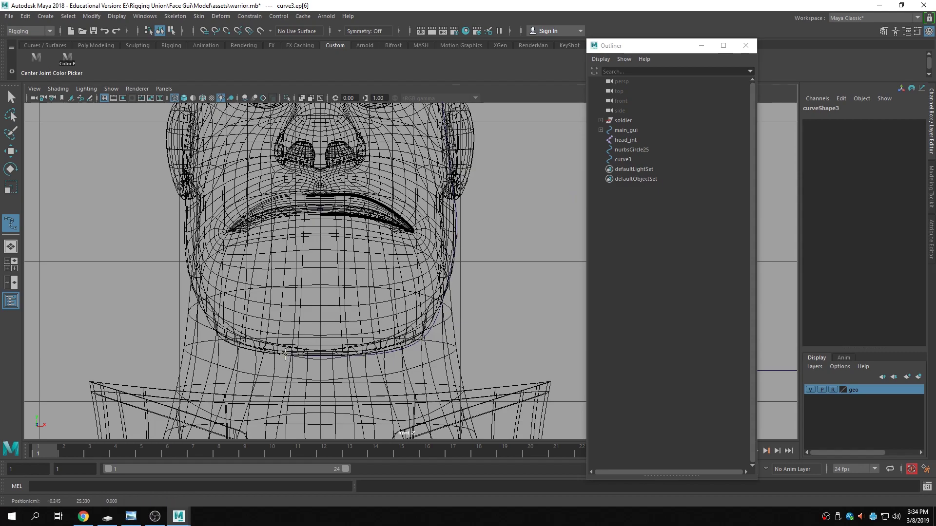
pyautogui.click(216, 328)
pyautogui.keyDown('alt'); pyautogui.moveTo(216, 327); pyautogui.dragTo(259, 413, button='middle'); pyautogui.keyUp('alt')
pyautogui.click(229, 339)
# - Continue the curve's edit points up the other side of the face, past the ear, to the top of the forehead
pyautogui.keyDown('alt'); pyautogui.moveTo(249, 258); pyautogui.dragTo(250, 305, button='middle'); pyautogui.keyUp('alt')
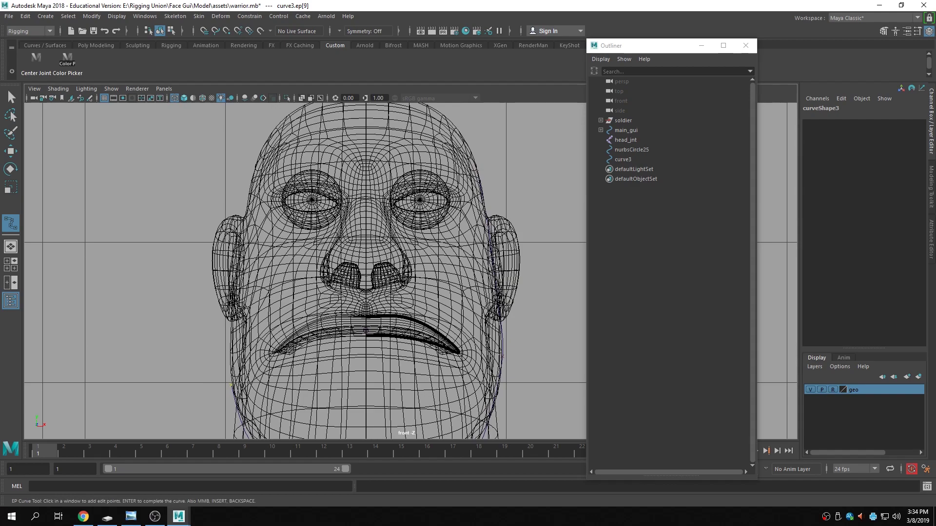
pyautogui.click(232, 295)
pyautogui.keyDown('alt'); pyautogui.moveTo(252, 189); pyautogui.dragTo(252, 237, button='middle'); pyautogui.keyUp('alt')
pyautogui.click(249, 241)
pyautogui.keyDown('alt'); pyautogui.moveTo(265, 185); pyautogui.dragTo(259, 229, button='middle'); pyautogui.keyUp('alt')
pyautogui.click(259, 228)
pyautogui.click(303, 193)
pyautogui.keyDown('alt'); pyautogui.moveTo(334, 193); pyautogui.dragTo(293, 228, button='middle'); pyautogui.keyUp('alt')
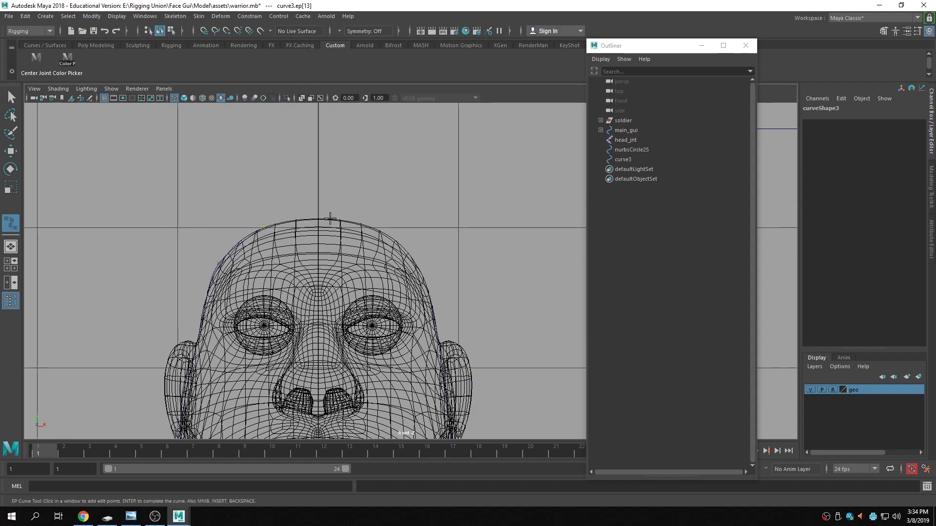
# - Carry the curve over the crown and back to its starting point at the temple, and finish it
pyautogui.click(330, 218)
pyautogui.click(408, 252)
pyautogui.click(428, 294)
pyautogui.press('Return')
pyautogui.press('r')
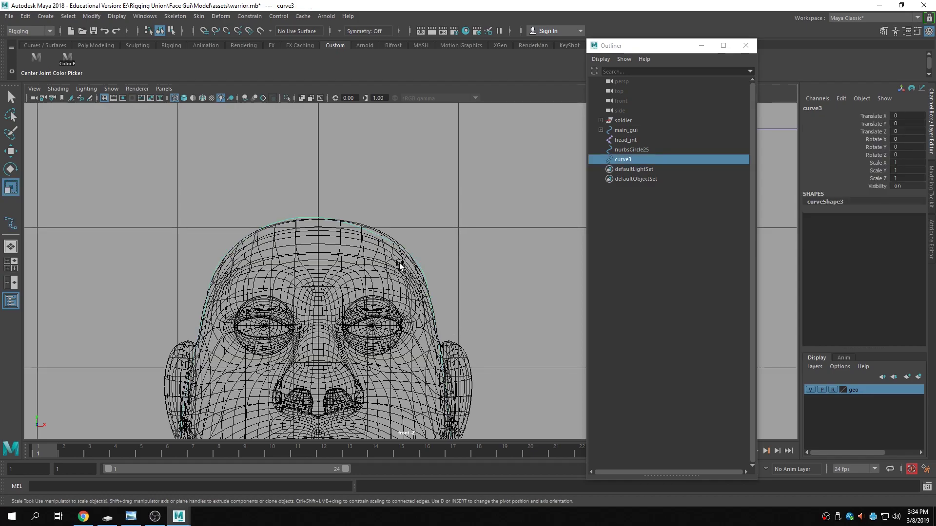
# - Edit the curve's control vertices, moving those around the jaw corners so the curve follows the jaw outline more evenly
pyautogui.scroll(-6, 398, 268)
pyautogui.scroll(3, 399, 298)
pyautogui.keyDown('alt'); pyautogui.moveTo(383, 372); pyautogui.dragTo(385, 146, button='middle'); pyautogui.keyUp('alt')
pyautogui.scroll(3, 385, 166)
pyautogui.keyDown('alt'); pyautogui.moveTo(385, 187); pyautogui.dragTo(390, 293, button='middle'); pyautogui.keyUp('alt')
pyautogui.scroll(2, 390, 292)
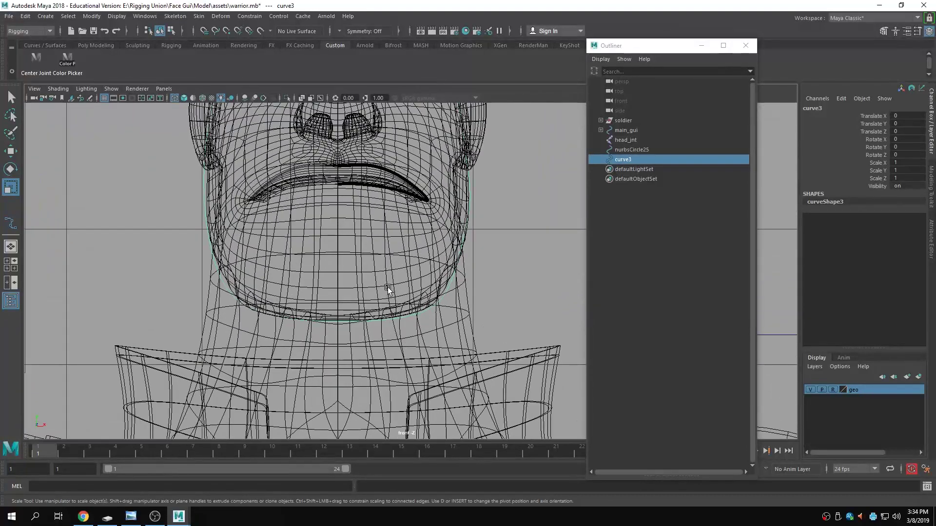
pyautogui.scroll(2, 390, 287)
pyautogui.press('F8')
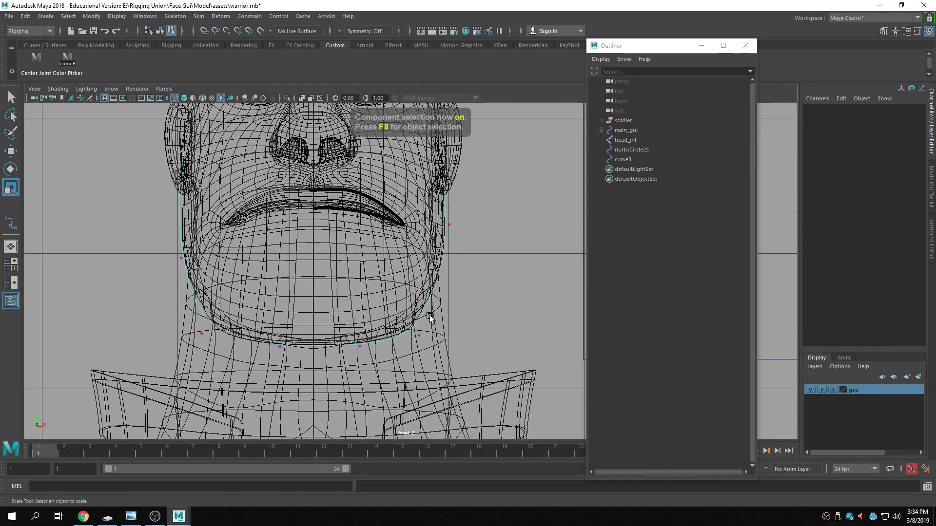
pyautogui.click(418, 336)
pyautogui.press('w')
pyautogui.moveTo(435, 335); pyautogui.dragTo(430, 335)
pyautogui.moveTo(165, 245); pyautogui.dragTo(199, 259)
pyautogui.moveTo(194, 317); pyautogui.dragTo(209, 350)
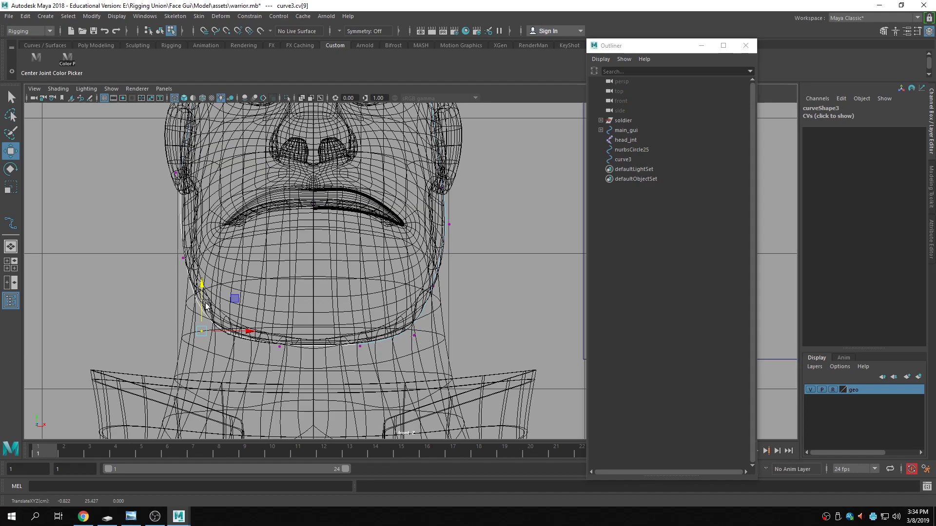
# - Move the curve's control vertex beside the upper left forehead so the line follows the skull outline
pyautogui.scroll(-5, 210, 305)
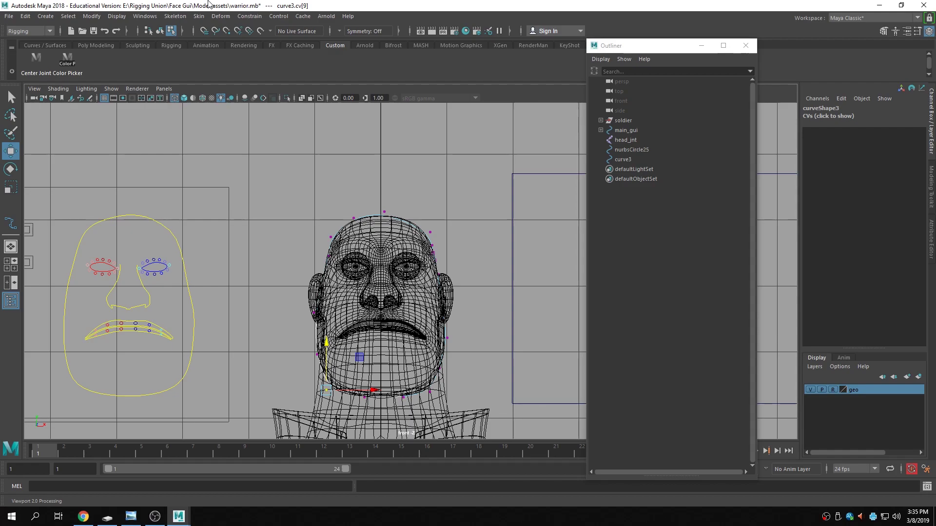
pyautogui.scroll(3, 399, 211)
pyautogui.scroll(2, 399, 211)
pyautogui.moveTo(418, 161); pyautogui.dragTo(459, 184)
pyautogui.scroll(3, 458, 184)
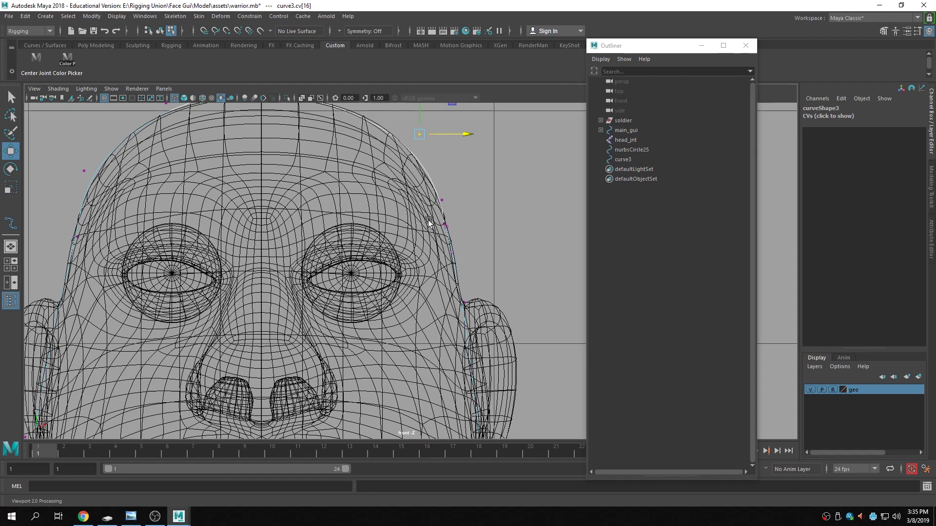
# - Try to merge the curve's start and end control vertices at the temple with the mesh Merge command
pyautogui.moveTo(438, 219); pyautogui.dragTo(452, 233)
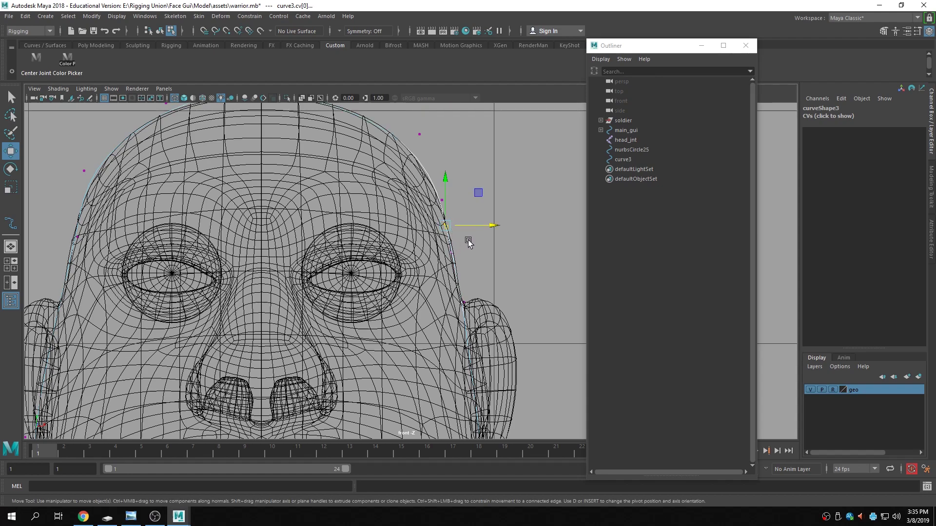
pyautogui.press('space')
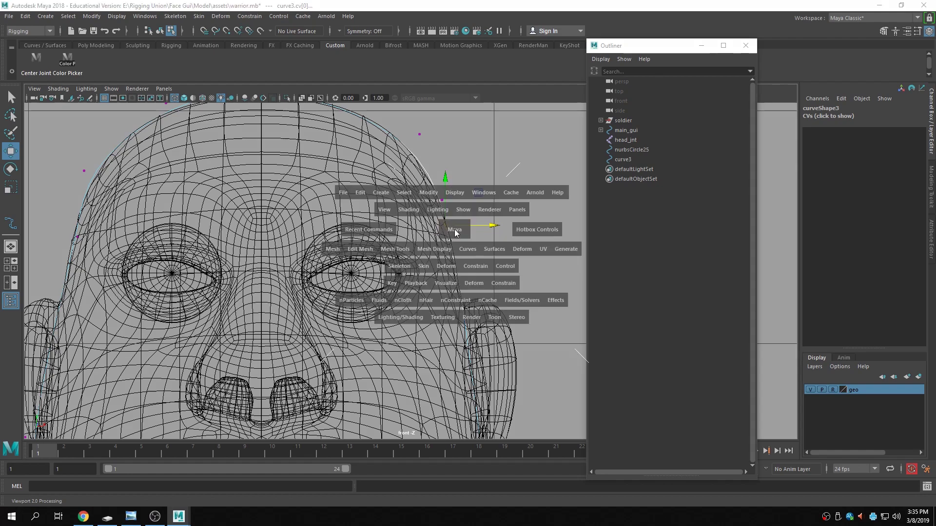
pyautogui.click(361, 249)
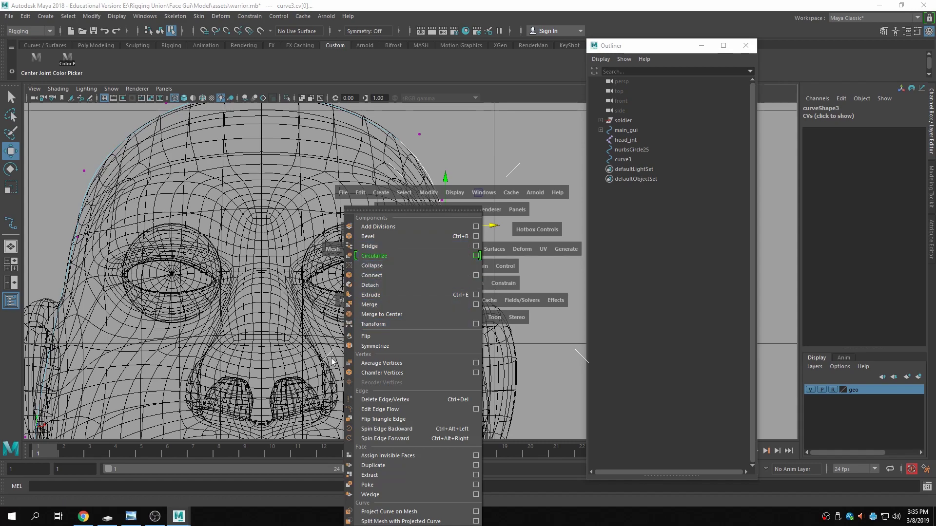
pyautogui.click(386, 302)
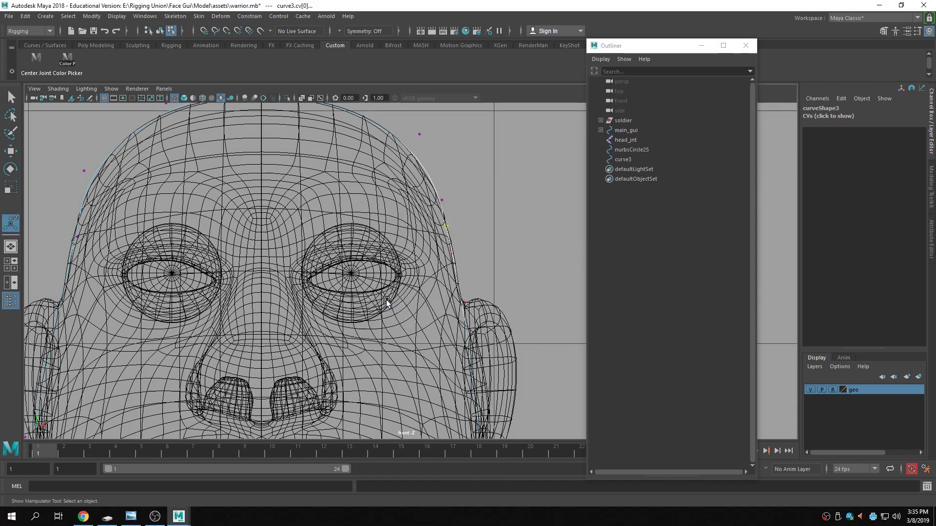
# - Reselect the curve's start and end control vertices and apply Merge Vertices with a threshold of 2.8767
pyautogui.click(449, 228)
pyautogui.press('w')
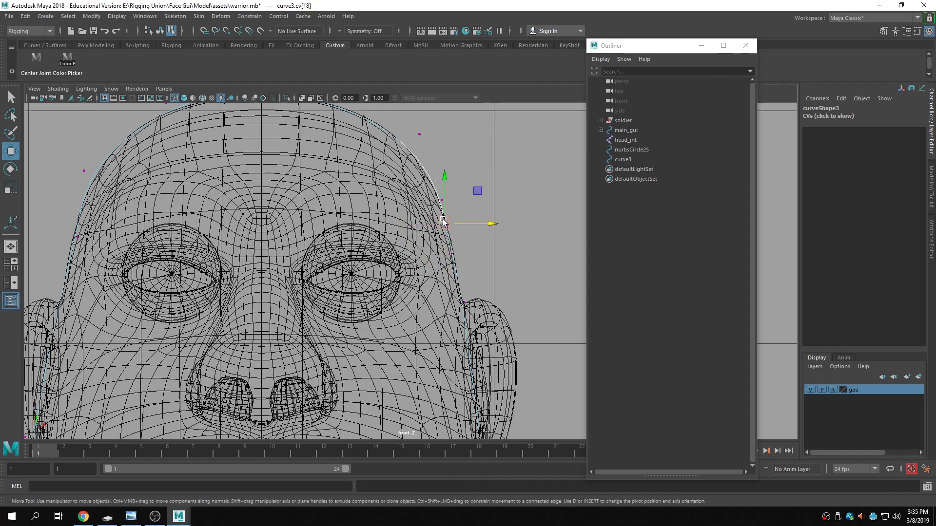
pyautogui.moveTo(445, 211); pyautogui.dragTo(481, 212)
pyautogui.scroll(5, 444, 196)
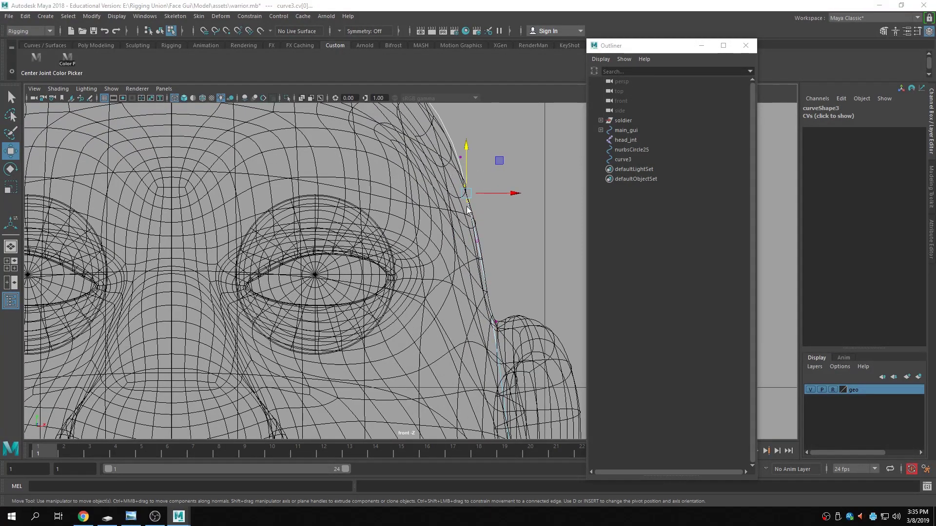
pyautogui.press('space')
pyautogui.click(375, 230)
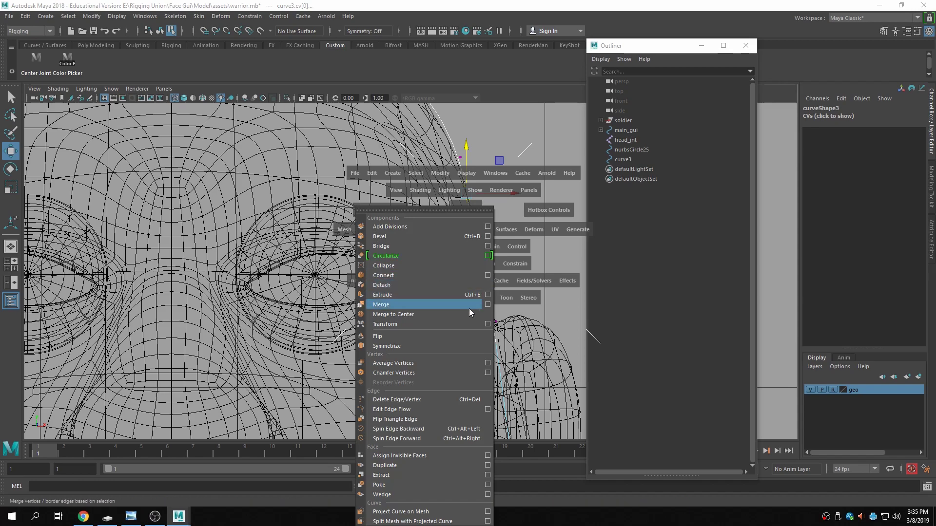
pyautogui.click(488, 304)
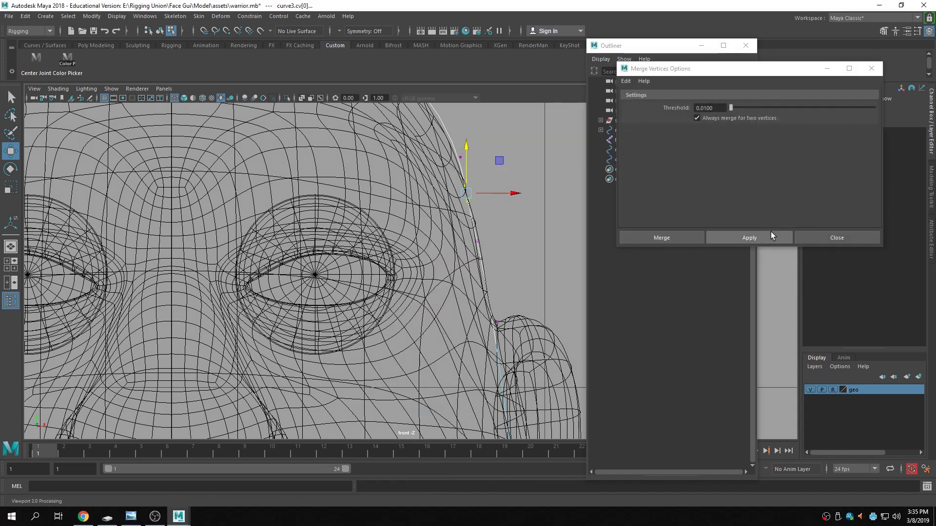
pyautogui.moveTo(730, 107); pyautogui.dragTo(924, 113)
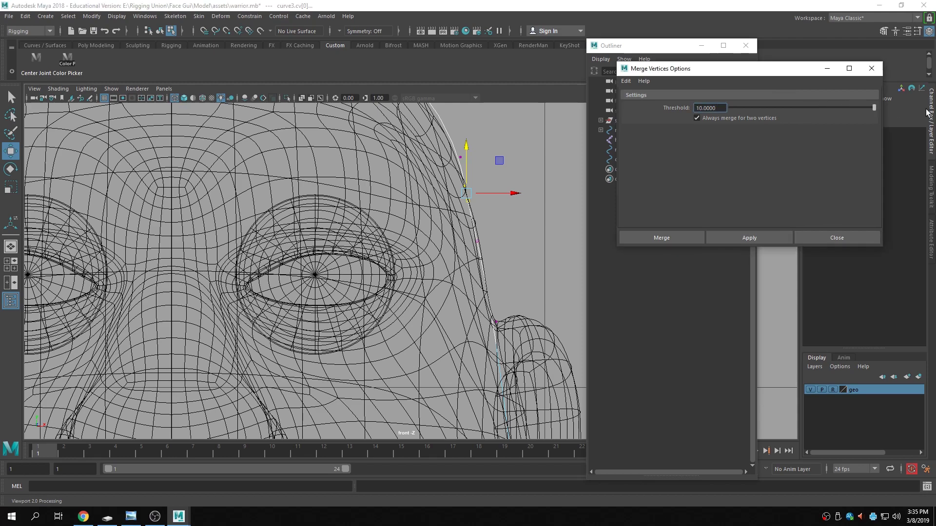
pyautogui.click(774, 105)
pyautogui.click(774, 241)
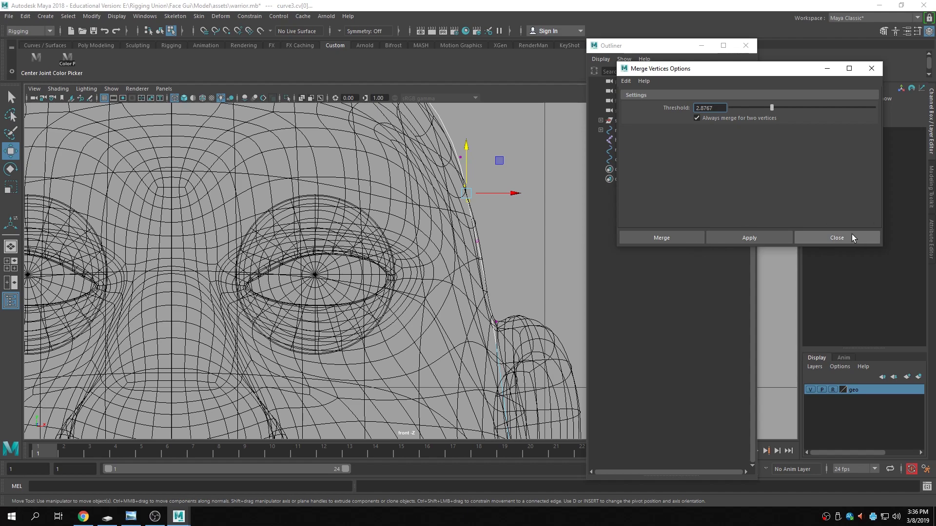
# - Turn on point snapping, snap the curve's end control vertex onto its start vertex, and apply the vertex merge to them again
pyautogui.click(485, 208)
pyautogui.moveTo(456, 176); pyautogui.dragTo(469, 199)
pyautogui.click(227, 30)
pyautogui.scroll(2, 473, 199)
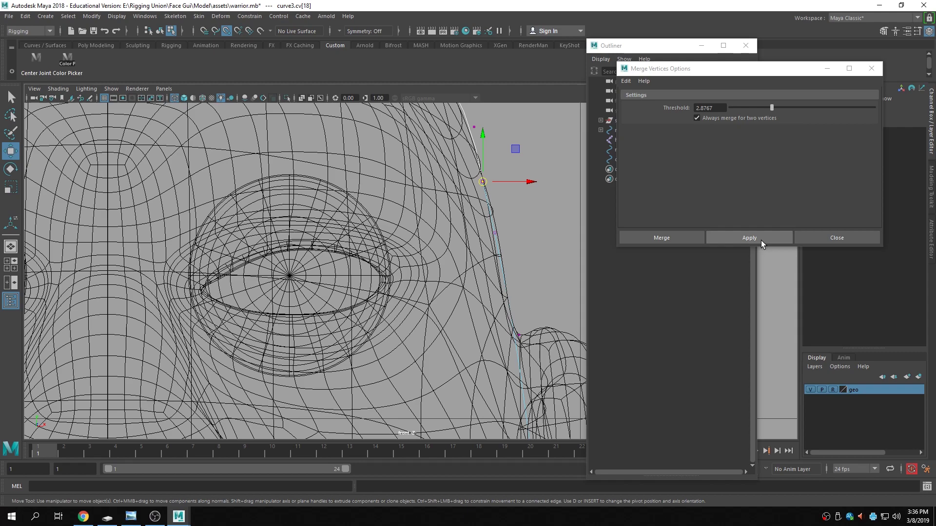
pyautogui.moveTo(516, 148); pyautogui.dragTo(475, 198)
pyautogui.hotkey('ctrl', 'z')
pyautogui.hotkey('ctrl', 'z')
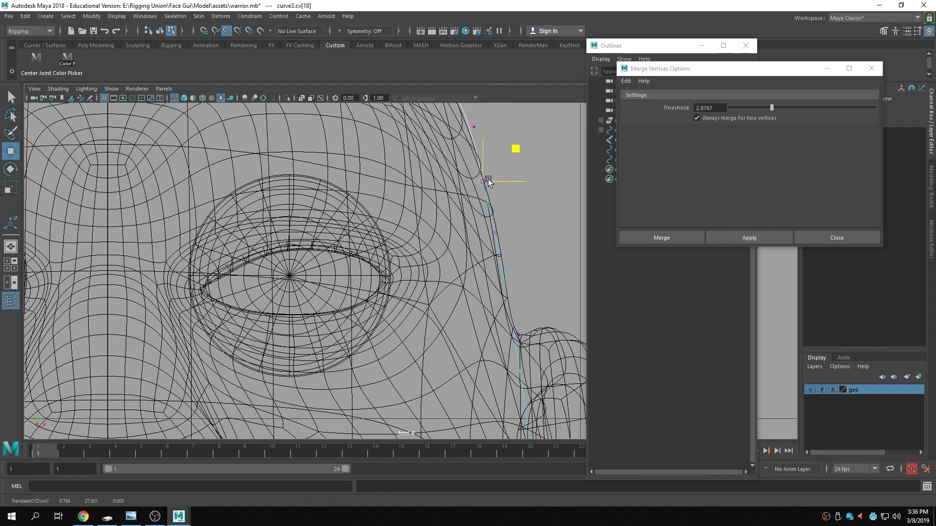
pyautogui.click(750, 239)
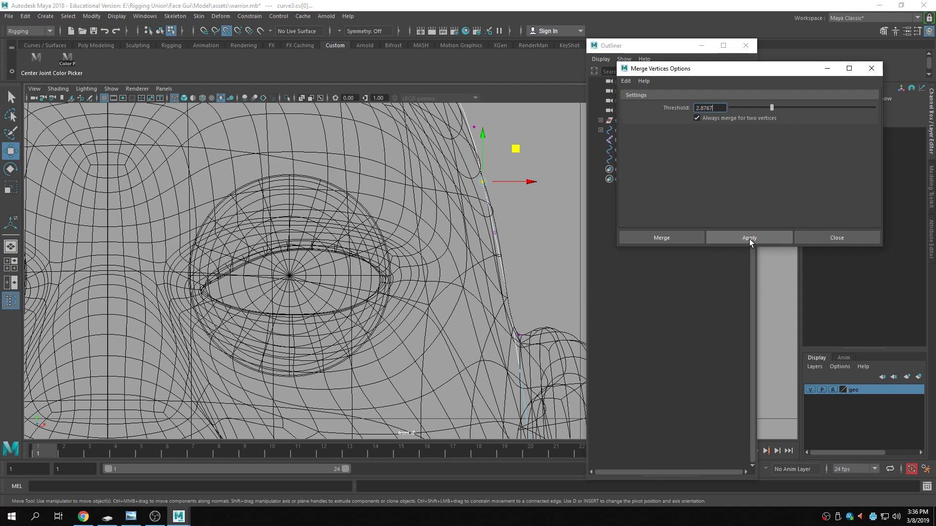
pyautogui.click(548, 239)
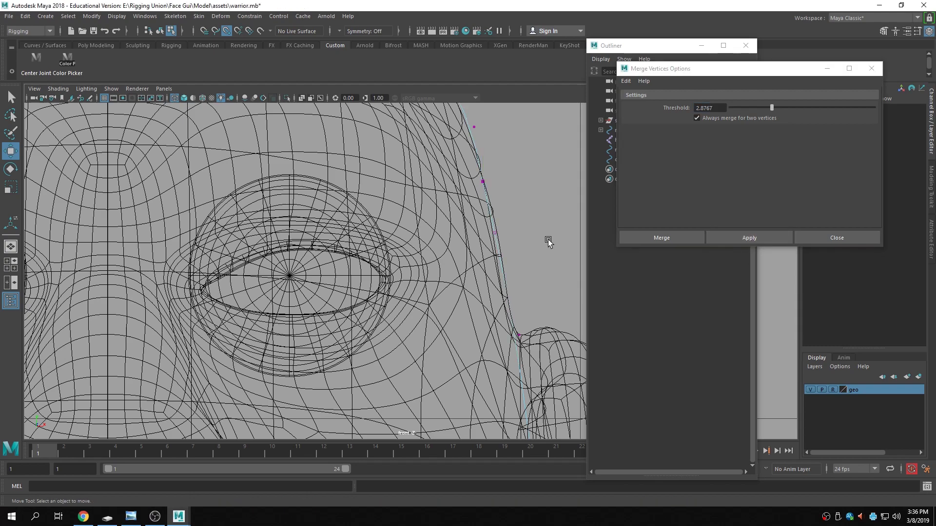
# - Examine how the traced outline curve sits against the warrior's head in the front, side and perspective views
pyautogui.scroll(-10, 549, 239)
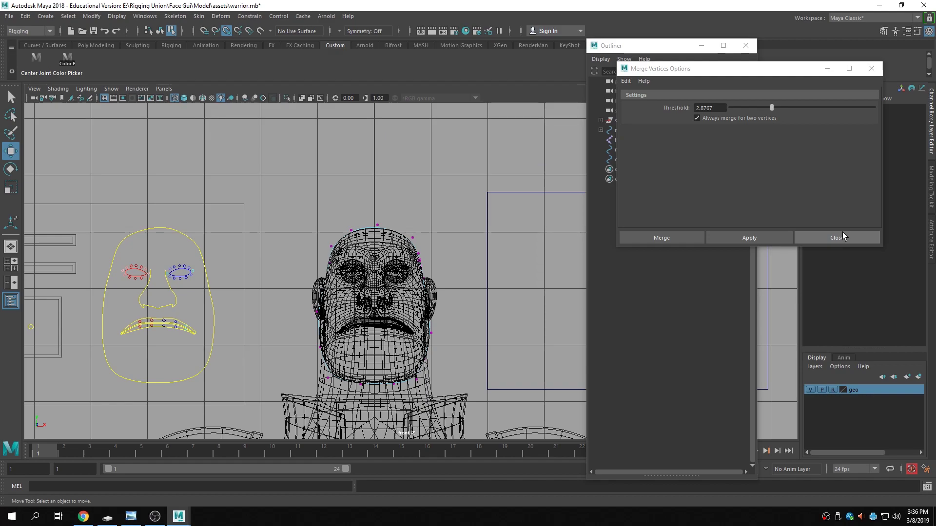
pyautogui.press('space')
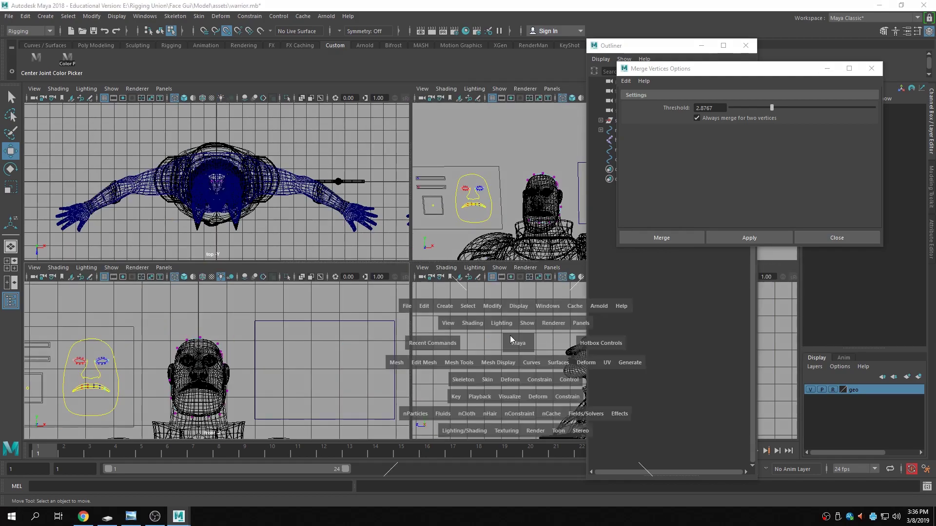
pyautogui.press('space')
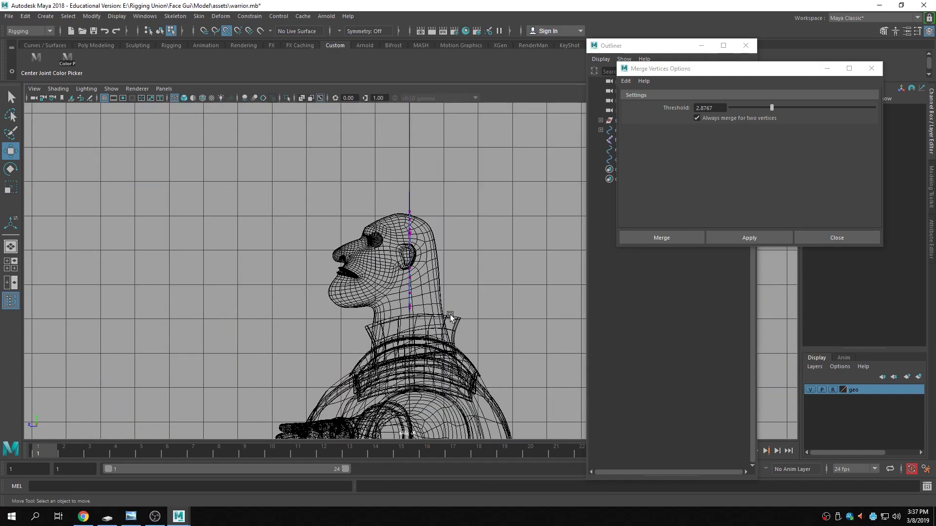
pyautogui.scroll(10, 451, 317)
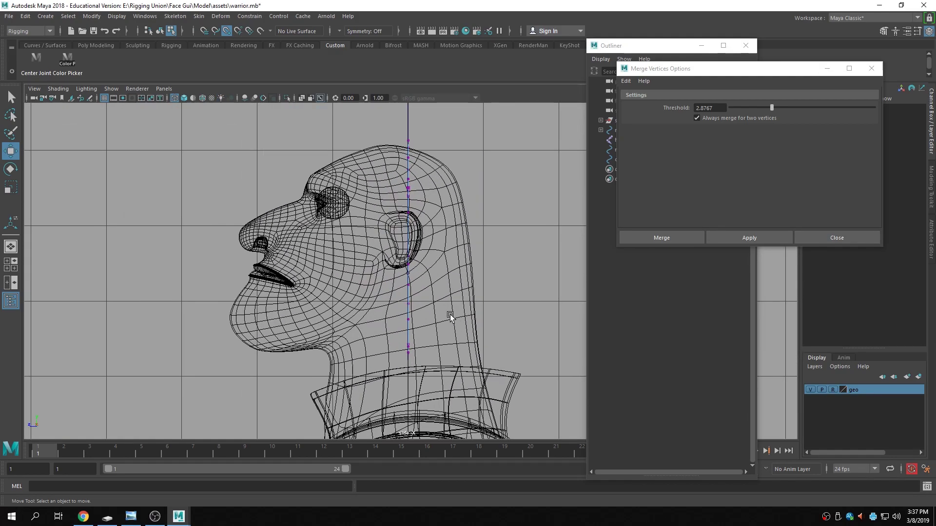
pyautogui.scroll(-8, 451, 317)
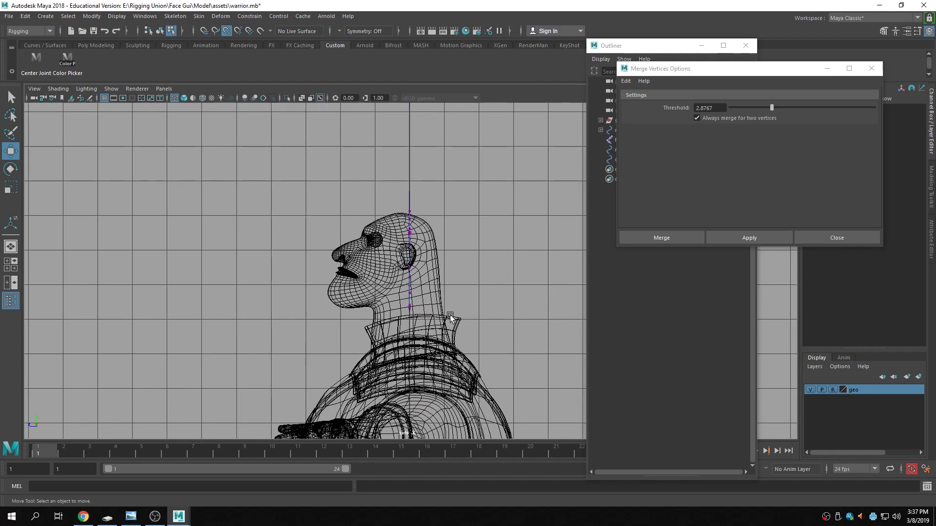
pyautogui.press('space')
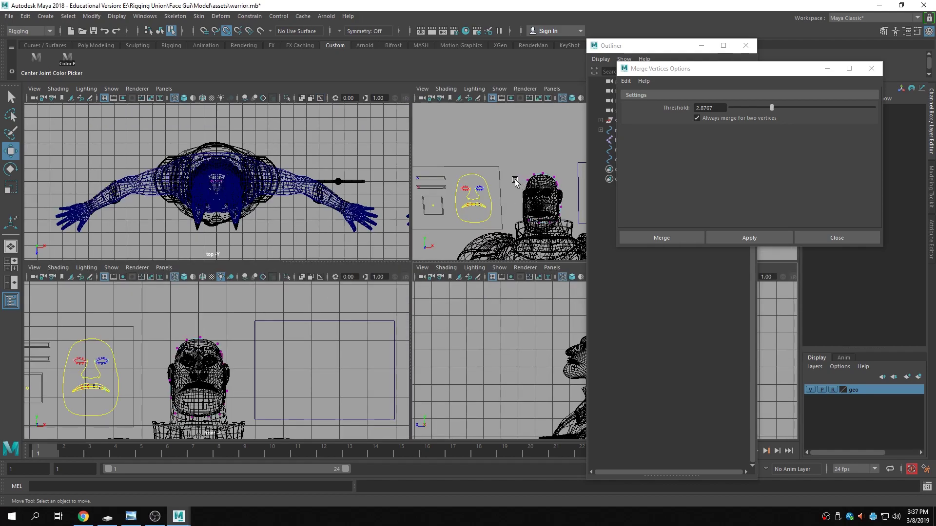
pyautogui.press('space')
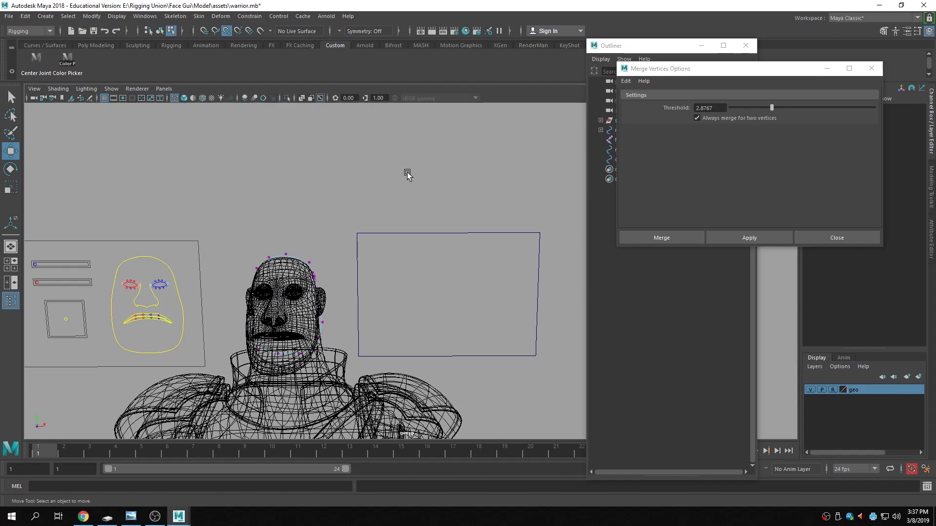
pyautogui.keyDown('alt'); pyautogui.moveTo(278, 318); pyautogui.dragTo(287, 307); pyautogui.keyUp('alt')
pyautogui.keyDown('alt'); pyautogui.moveTo(287, 307); pyautogui.dragTo(354, 279, button='middle'); pyautogui.keyUp('alt')
# - Inspect the control vertices of the existing yellow face control in component mode and return to object mode
pyautogui.press('F8')
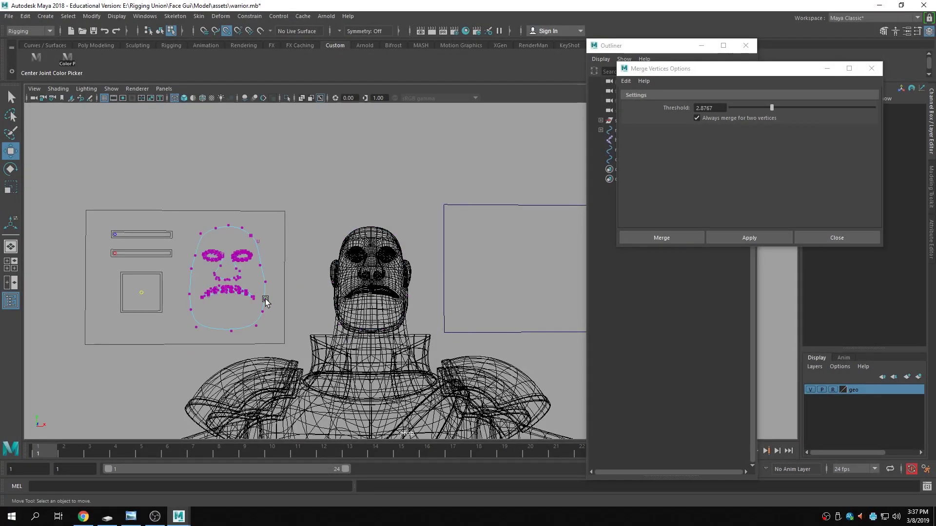
pyautogui.press('F8')
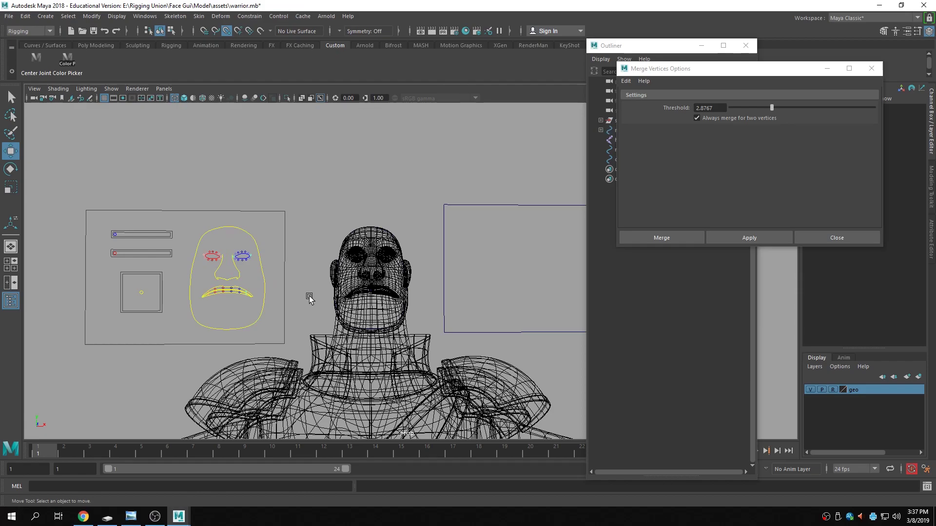
pyautogui.scroll(6, 312, 299)
pyautogui.keyDown('alt'); pyautogui.moveTo(241, 304); pyautogui.dragTo(309, 338, button='middle'); pyautogui.keyUp('alt')
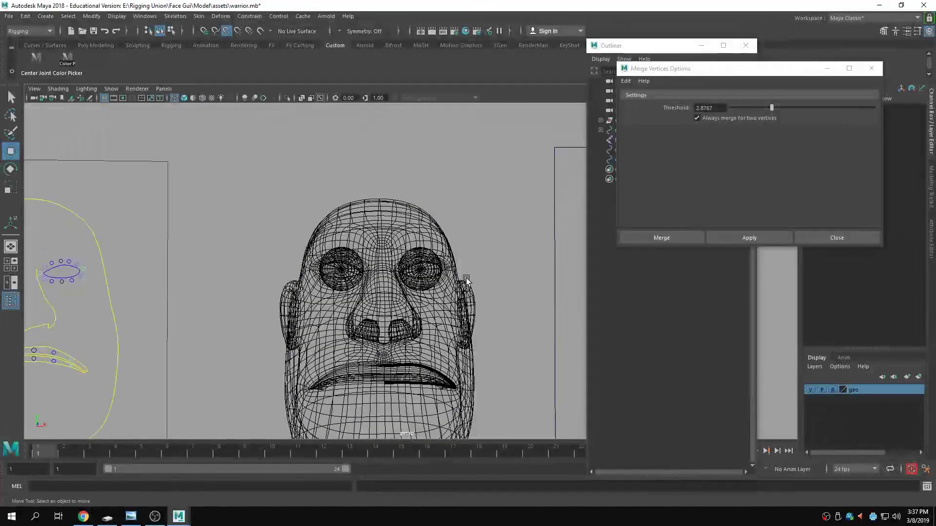
# - Select curve3 and inspect its path around the head in perspective, clear the selection and return to the front view
pyautogui.click(610, 161)
pyautogui.press('f')
pyautogui.scroll(3, 449, 293)
pyautogui.keyDown('alt'); pyautogui.moveTo(449, 293); pyautogui.dragTo(400, 254, button='middle'); pyautogui.keyUp('alt')
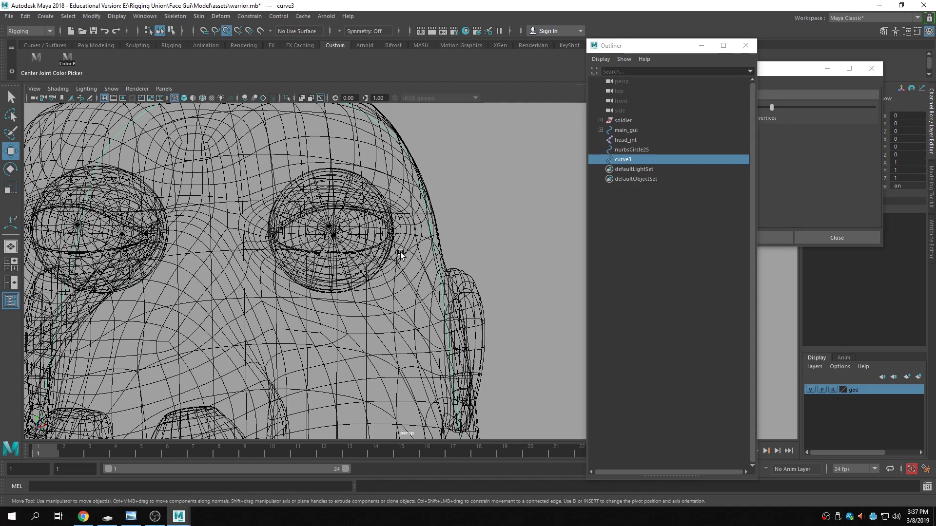
pyautogui.scroll(-5, 323, 203)
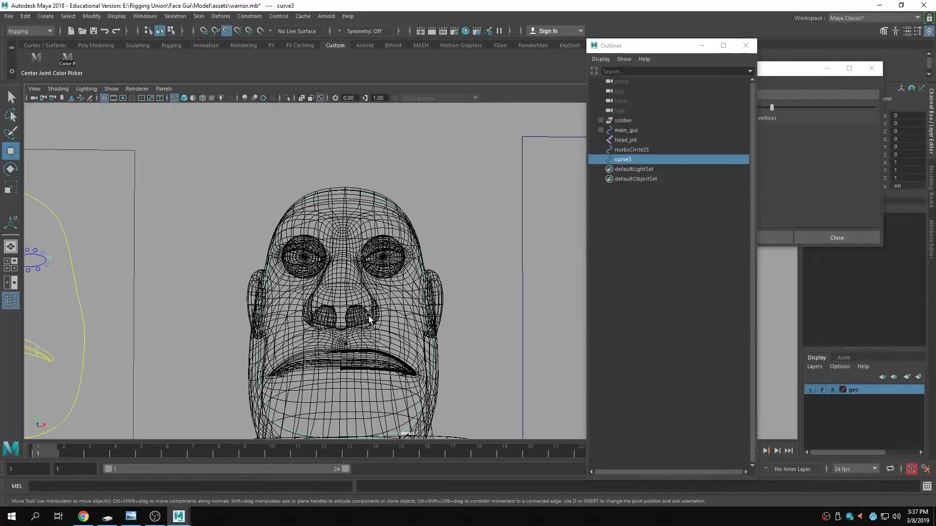
pyautogui.keyDown('alt'); pyautogui.moveTo(369, 319); pyautogui.dragTo(394, 289); pyautogui.keyUp('alt')
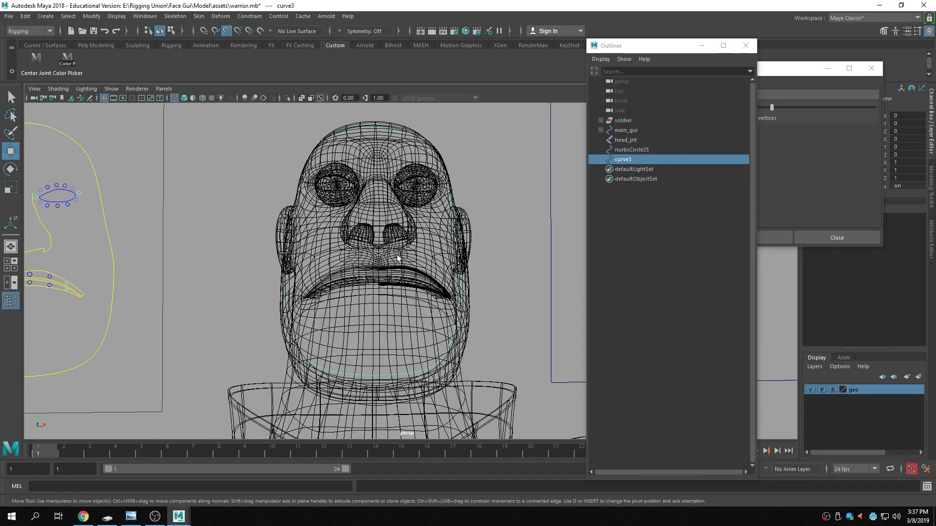
pyautogui.click(539, 262)
pyautogui.scroll(3, 532, 254)
pyautogui.press('space')
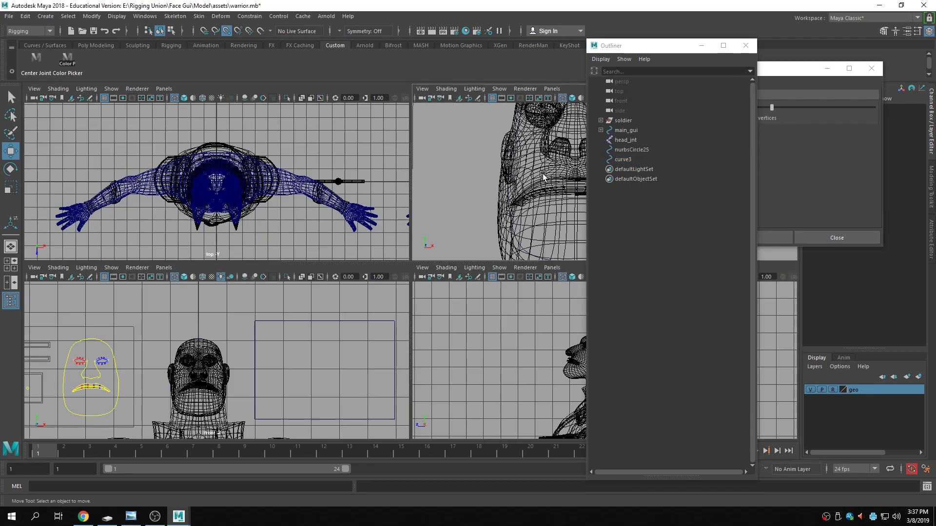
pyautogui.press('space')
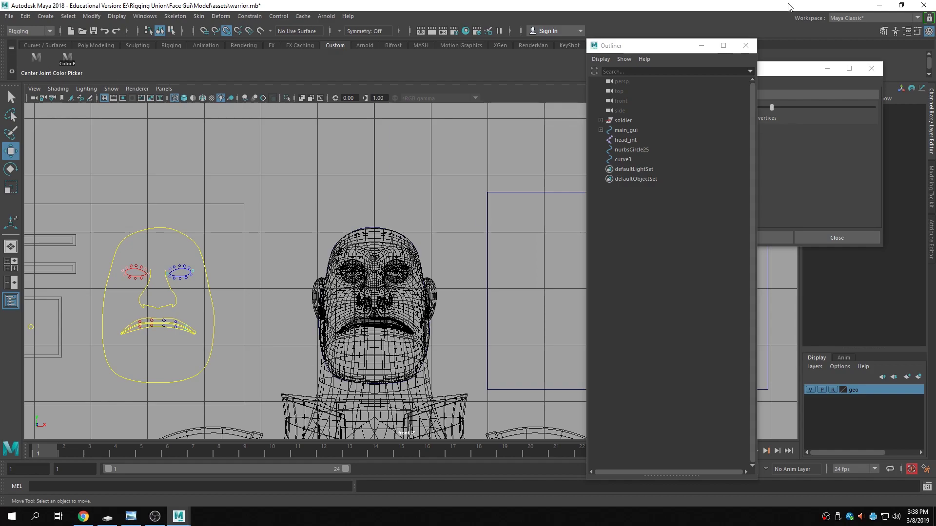
# - Move the Merge Vertices Options and Outliner windows aside and show the transform attributes of the existing face_ctrl curve
pyautogui.moveTo(813, 74); pyautogui.dragTo(475, 81)
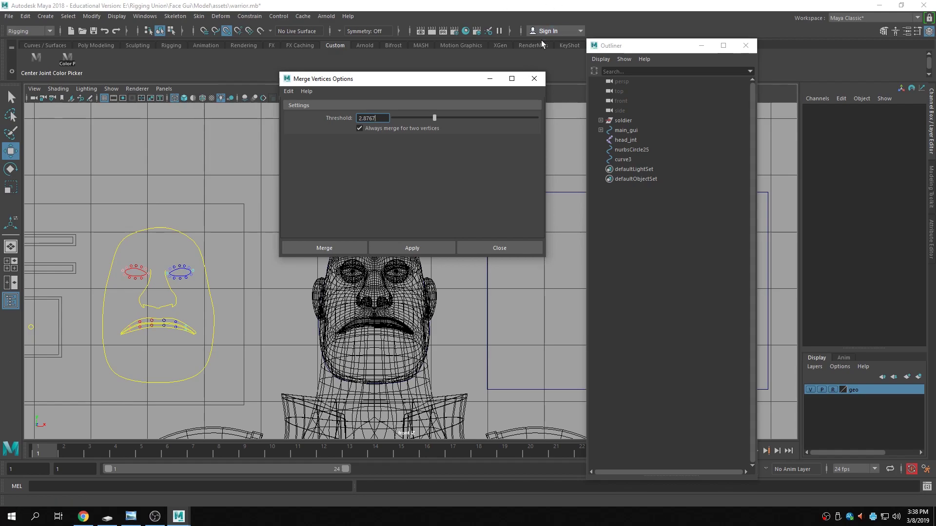
pyautogui.click(932, 240)
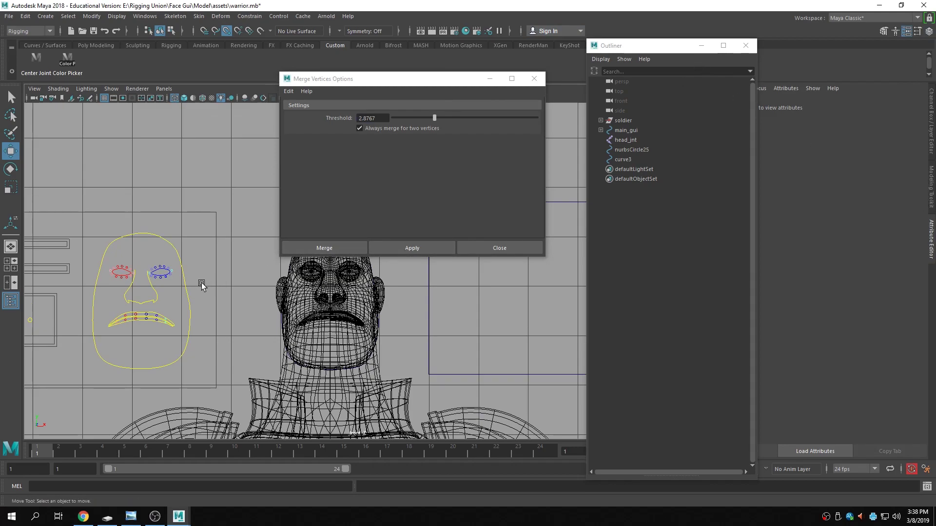
pyautogui.click(182, 293)
pyautogui.moveTo(652, 47); pyautogui.dragTo(578, 47)
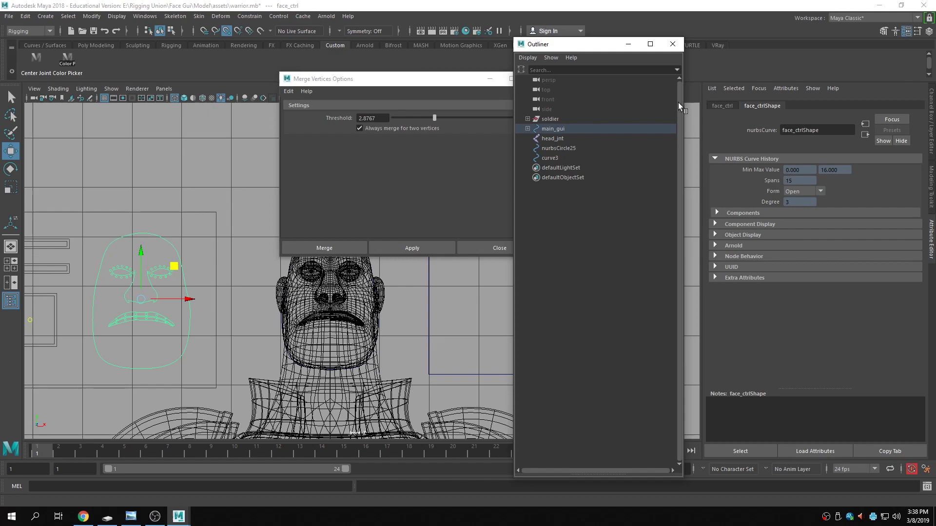
pyautogui.click(722, 106)
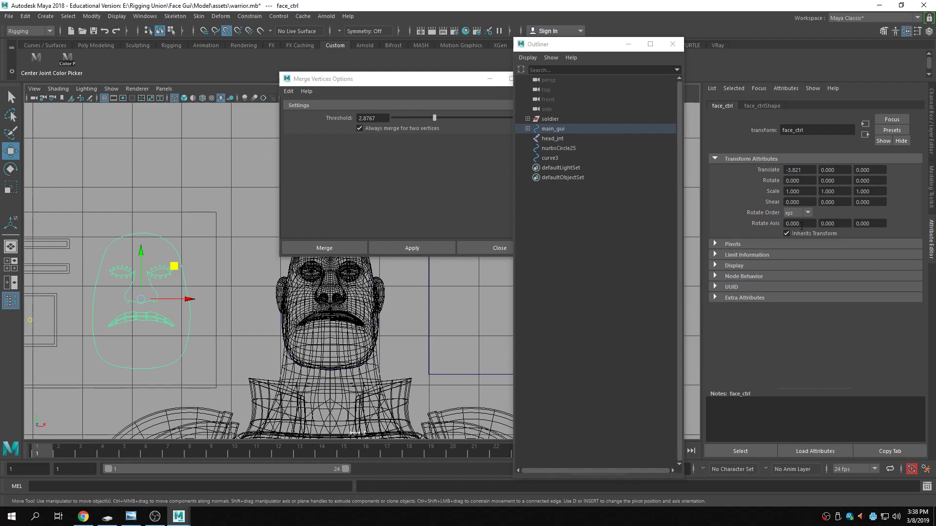
# - Expand the Translate, Rotate and Scale sections of face_ctrl's limit information to check its limit settings
pyautogui.click(749, 255)
pyautogui.click(783, 275)
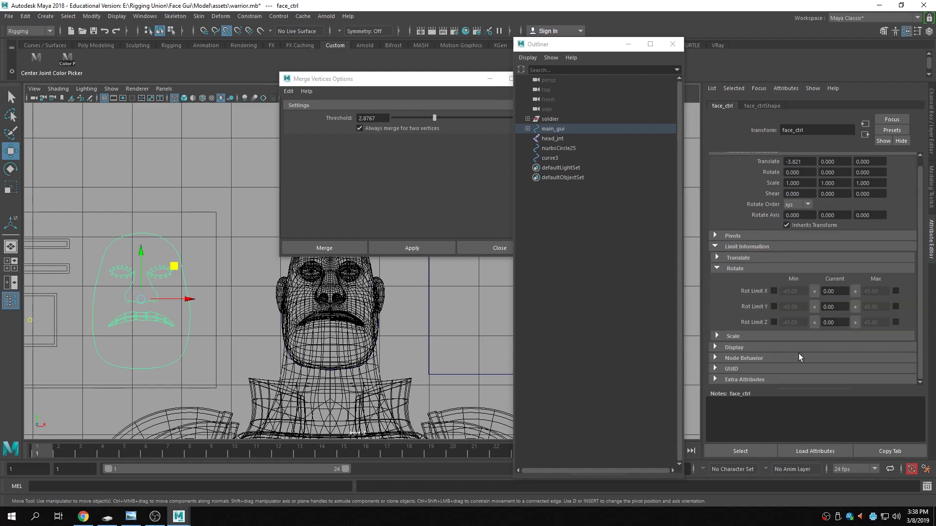
pyautogui.click(767, 254)
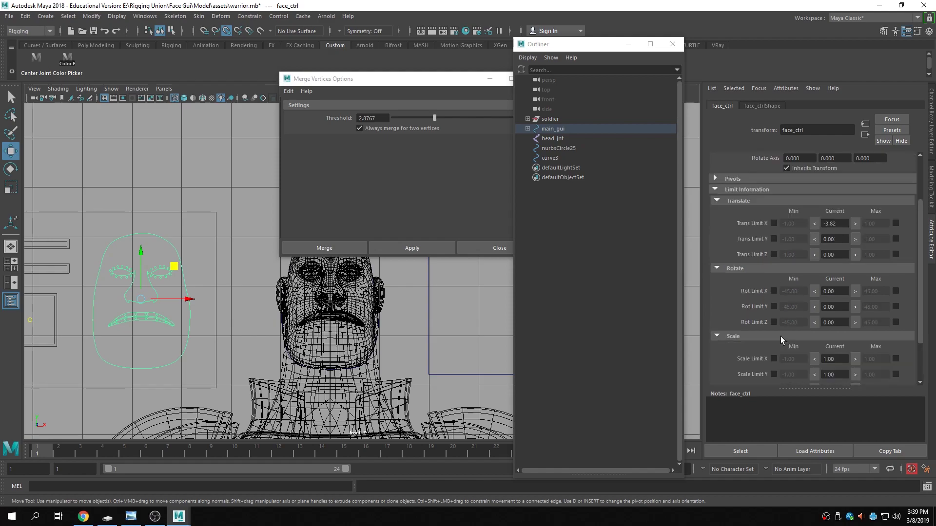
pyautogui.click(780, 337)
pyautogui.scroll(1, 781, 335)
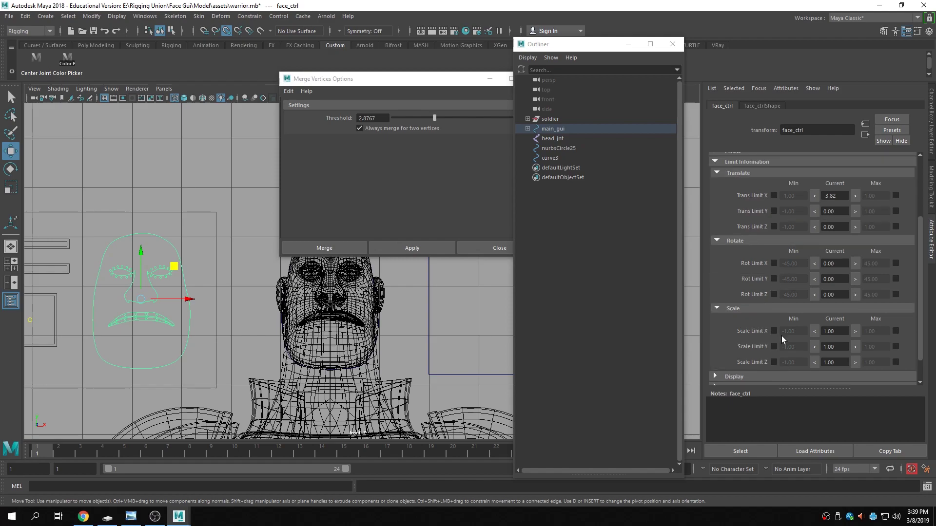